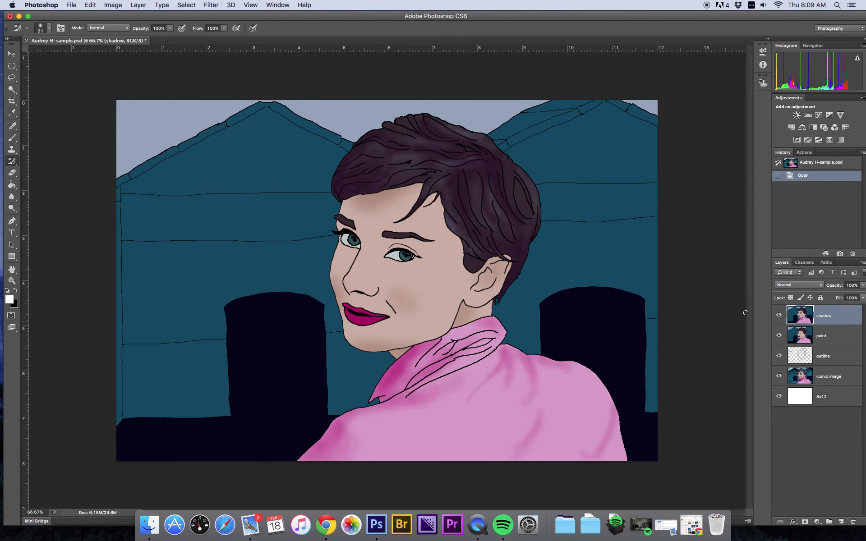
Step: Hide the shadow, paint, outline and iconic image layers in the sample file one by one
click(778, 315)
click(778, 335)
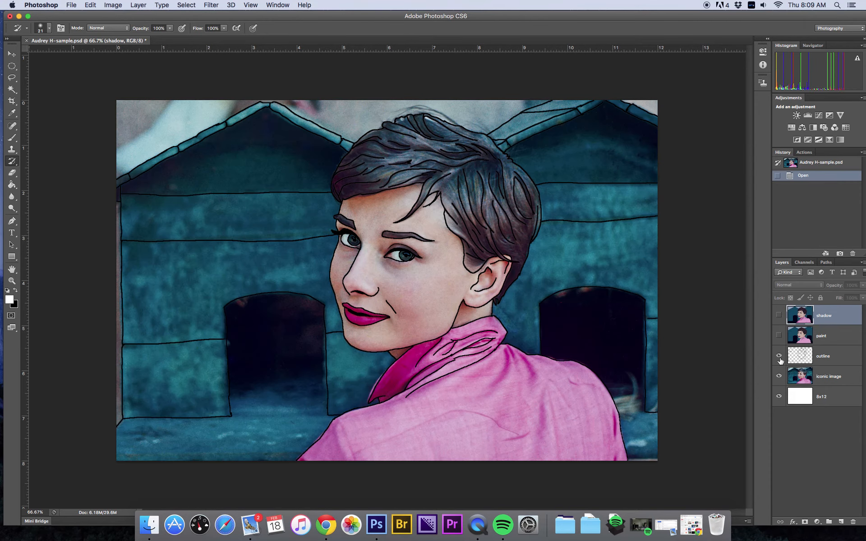
click(778, 356)
click(779, 376)
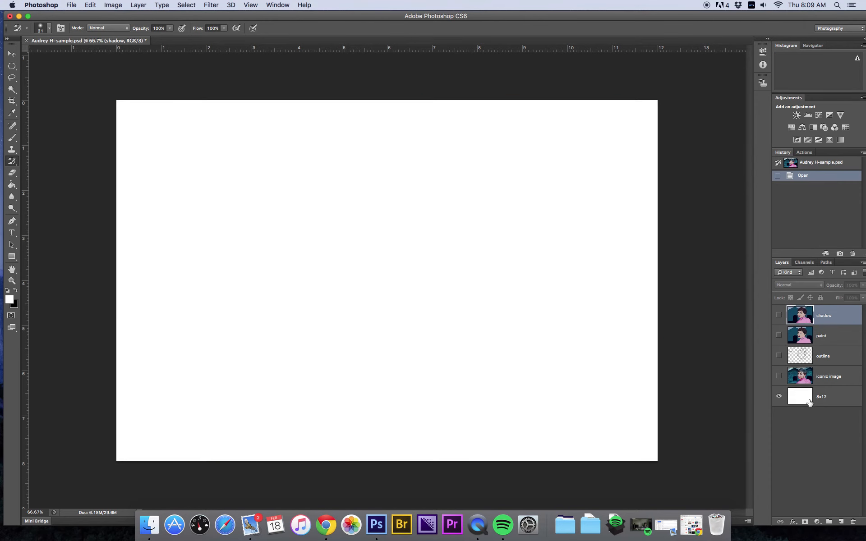
Step: Create a new document 12 inches wide and 8 inches high at 150 pixels/inch
click(73, 5)
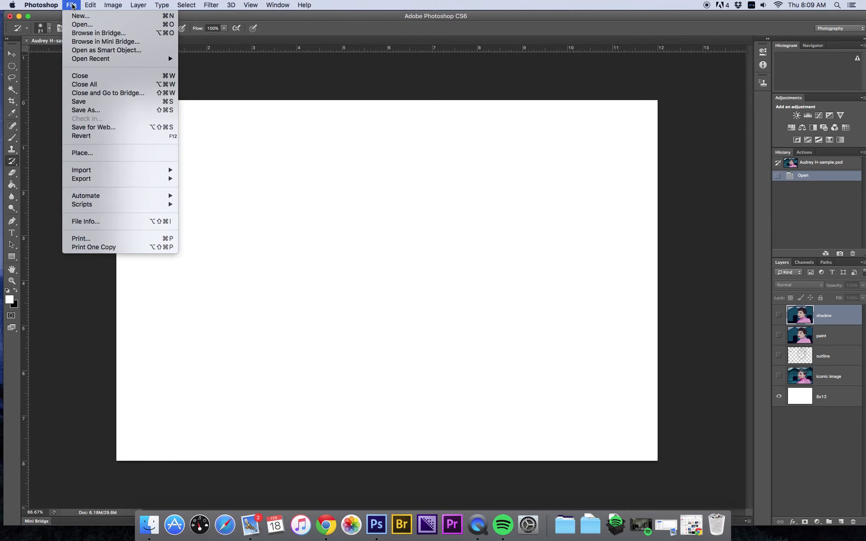
click(75, 17)
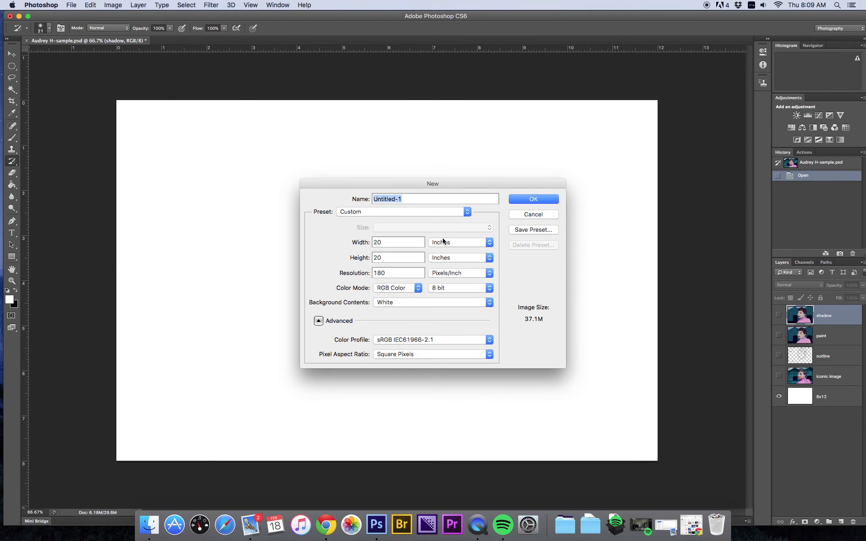
key(Tab)
text(12)
key(Tab)
text(8)
key(Tab)
text(150)
click(536, 199)
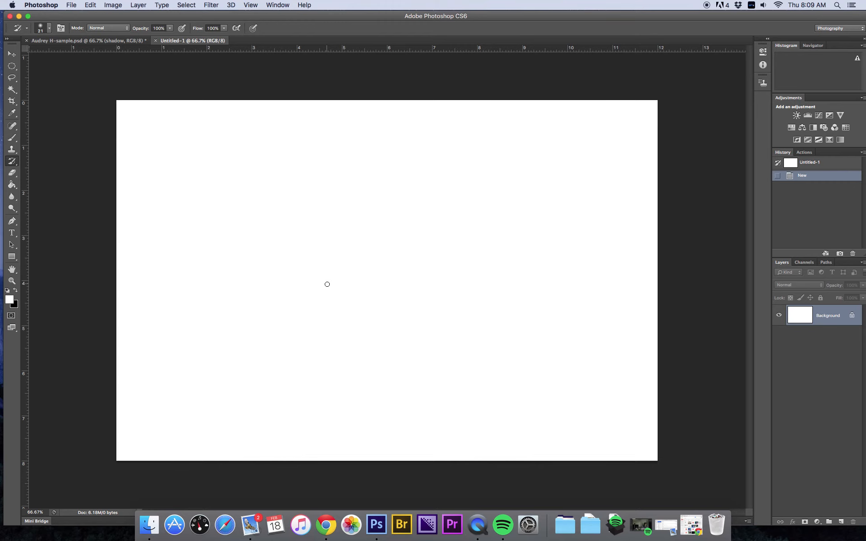
Step: Open the 779fb9eb-67e0-4415-88b...236.jpeg photo from the Desktop
key(super+s)
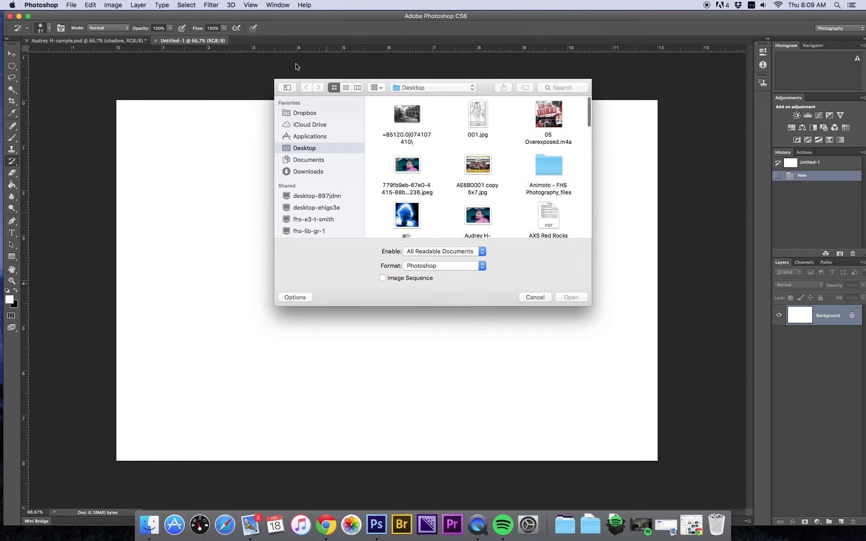
click(412, 166)
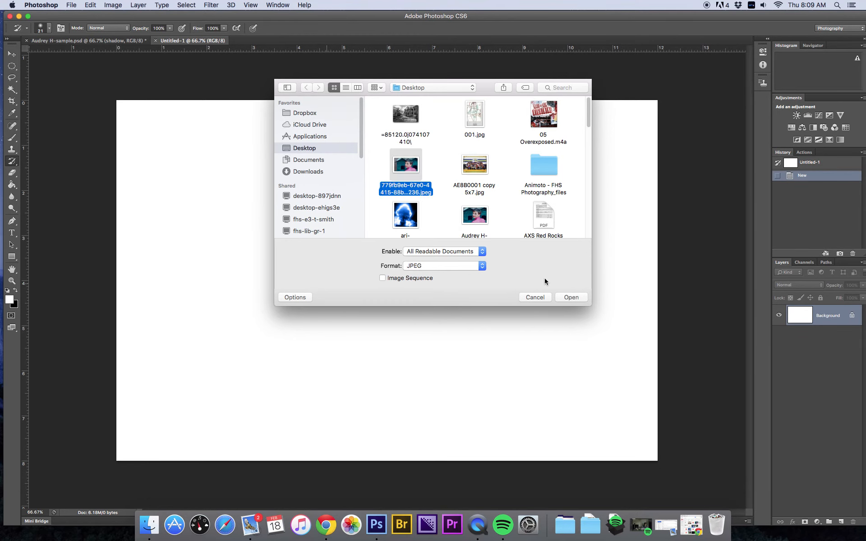
click(571, 297)
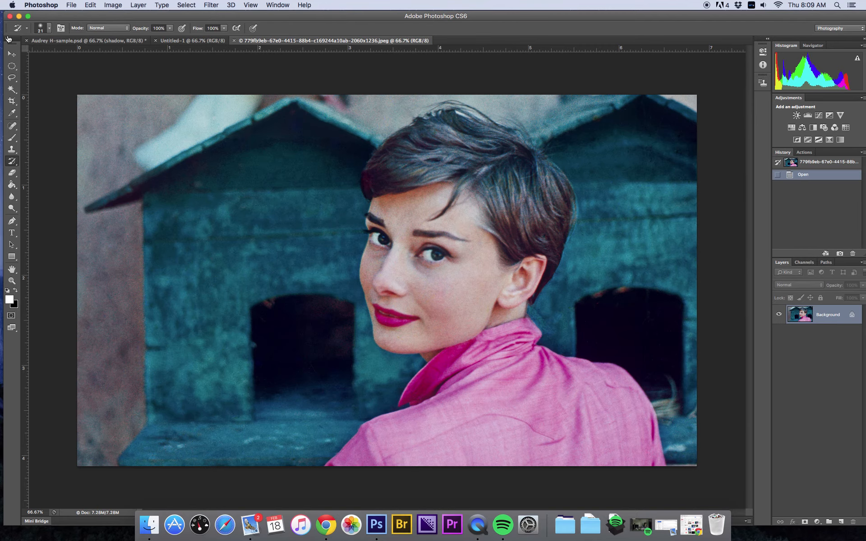
Step: With the Move tool, bring the photo into the Untitled-1 document and position it to fill the canvas
click(12, 55)
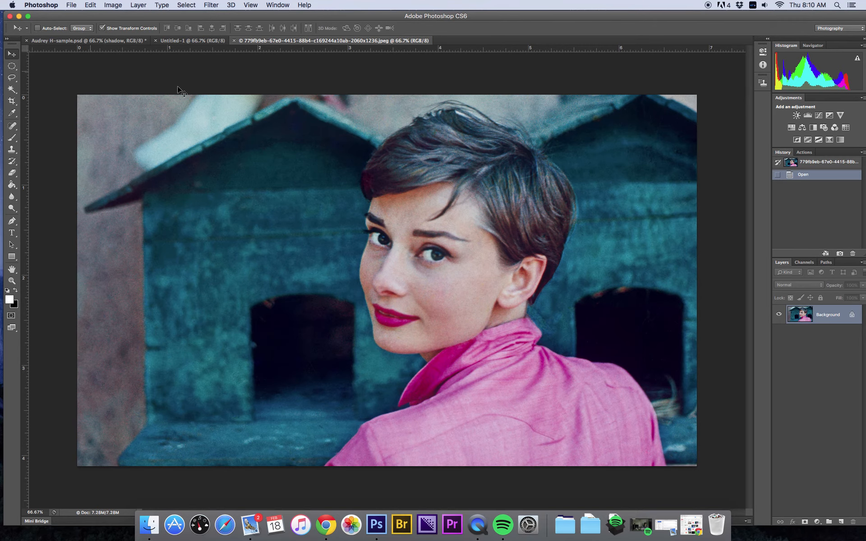
click(284, 122)
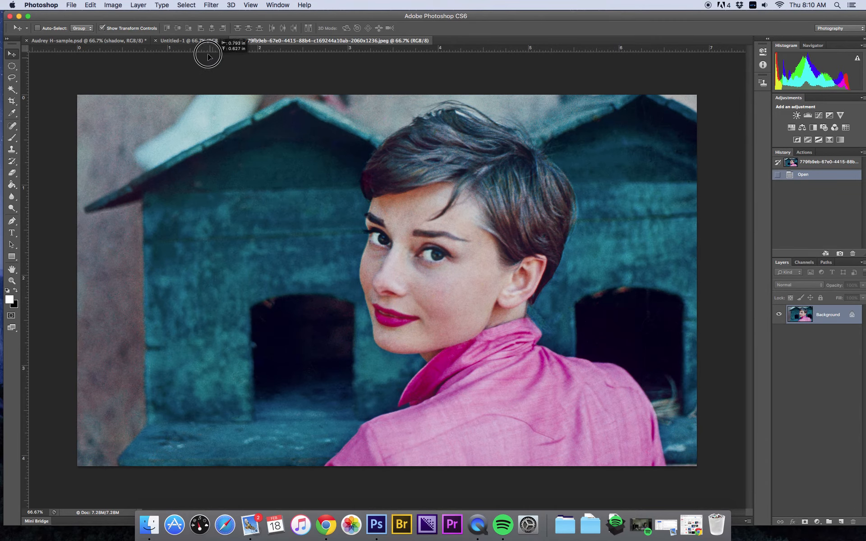
click(199, 41)
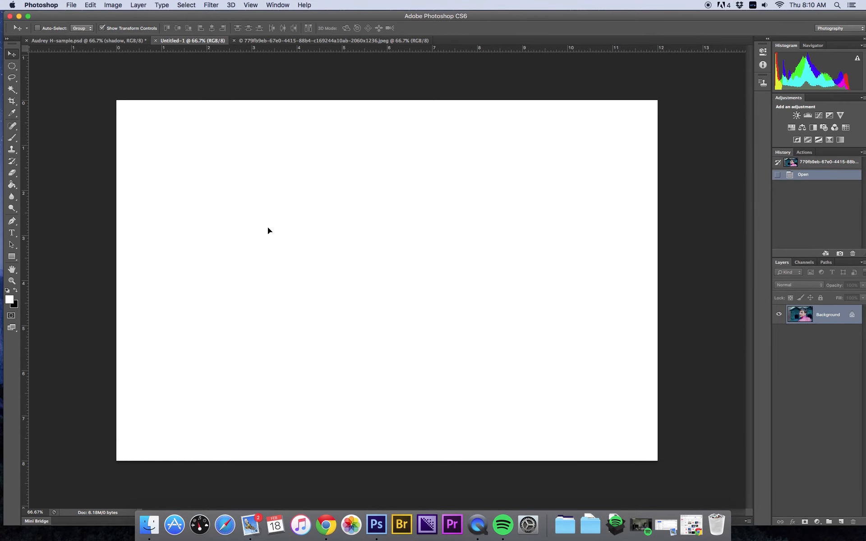
drag(267, 230, 268, 230)
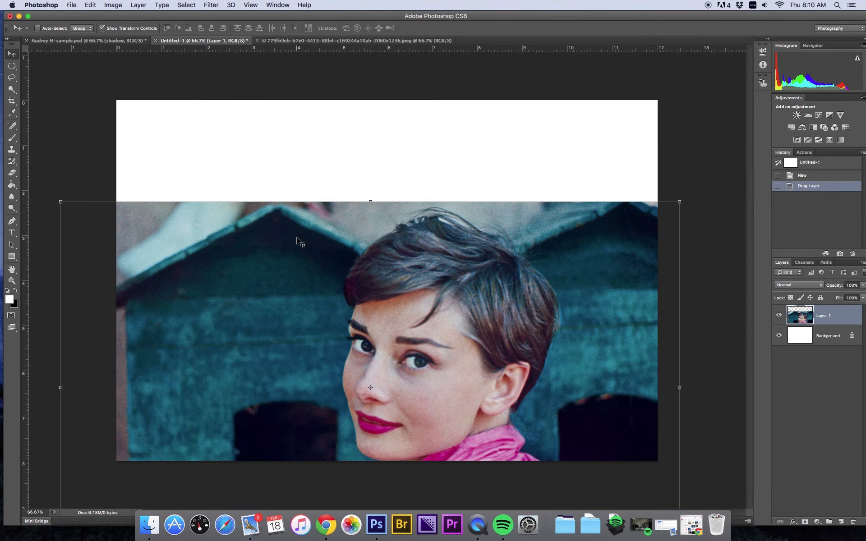
drag(296, 226, 297, 139)
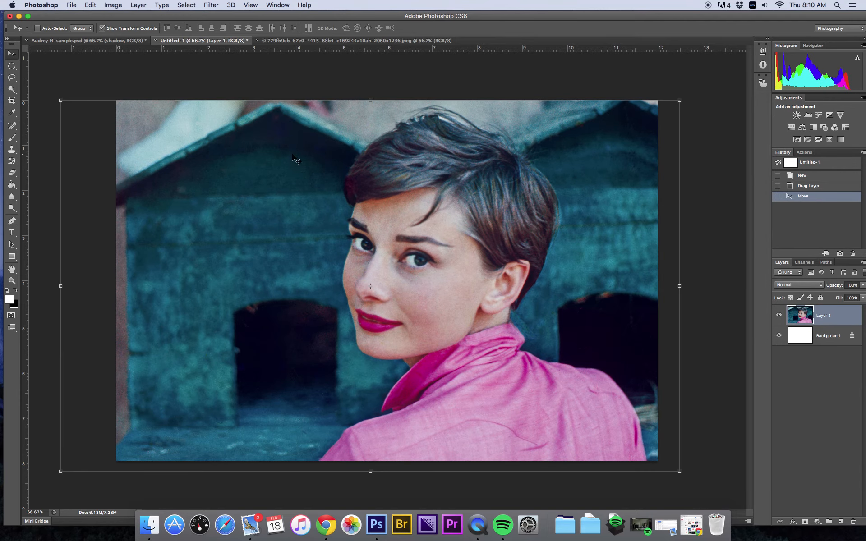
mouse_move(66, 473)
mouse_down()
mouse_move(61, 467)
mouse_move(78, 460)
mouse_up()
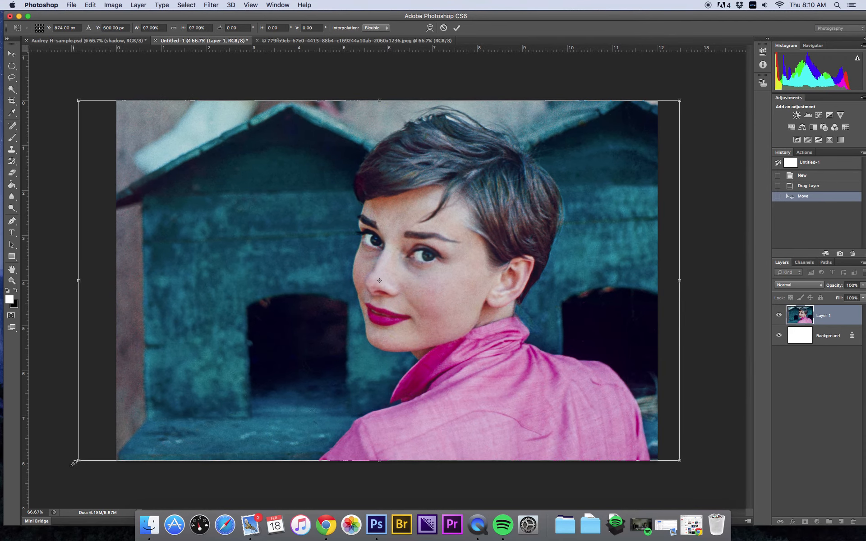
drag(407, 438, 388, 438)
drag(57, 280, 91, 292)
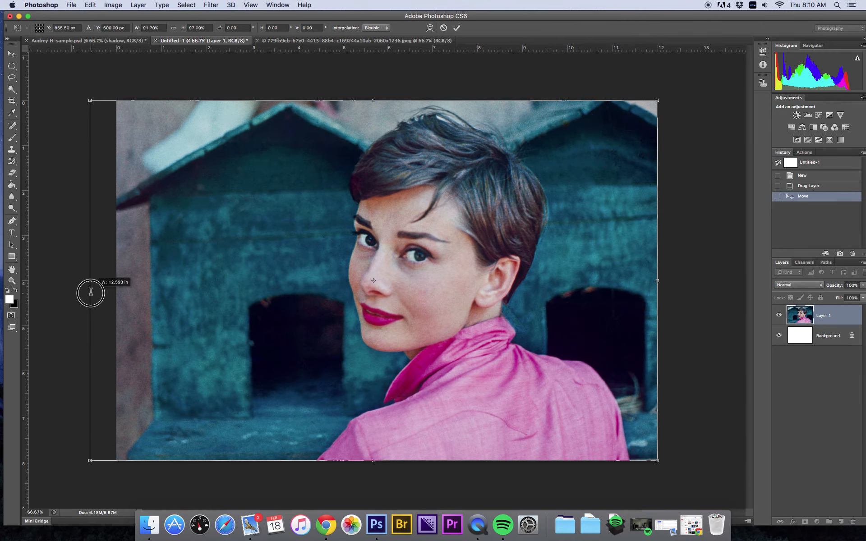
click(443, 28)
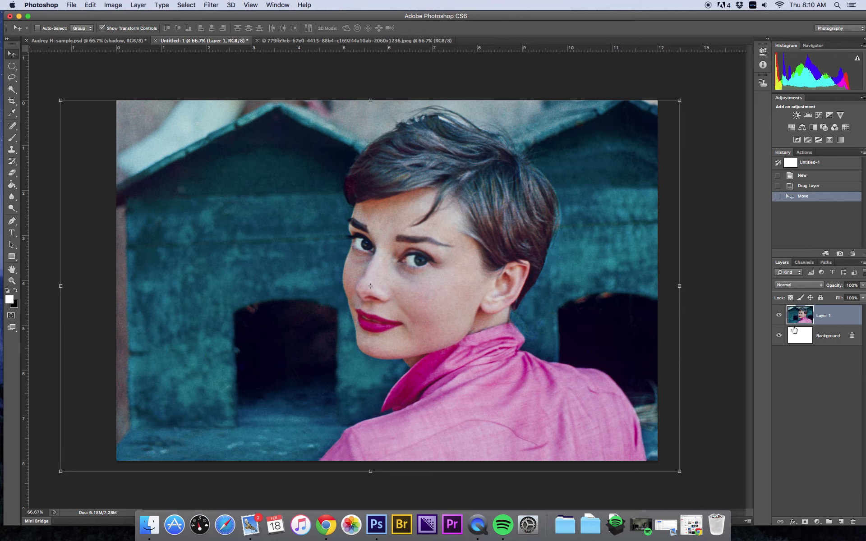
Step: Add a new layer above the photo and name it outline
click(841, 523)
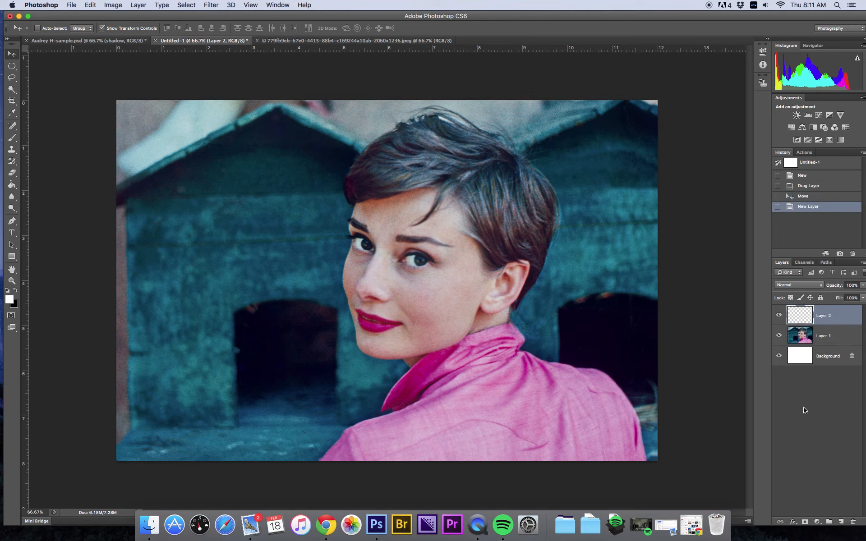
double_click(823, 316)
text(ou)
key(Return)
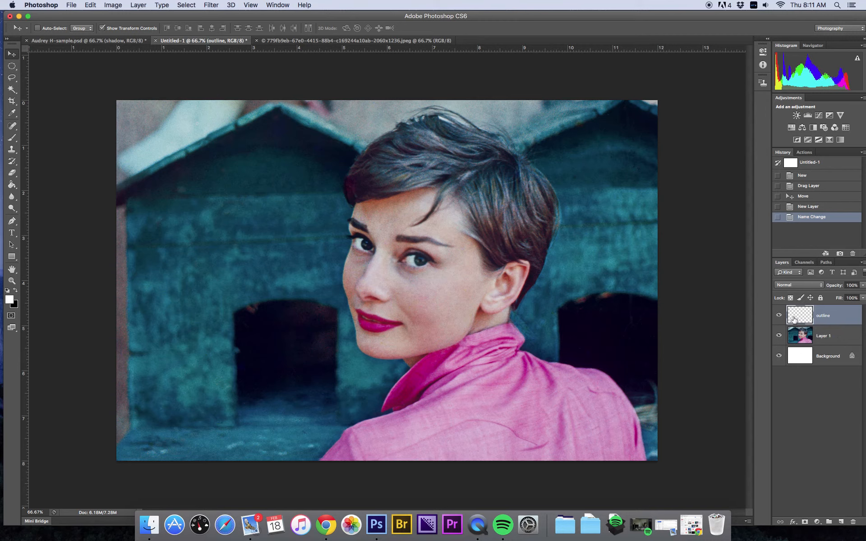
Step: Switch to the Pencil tool and set its size to 4 px
key(super+1)
click(12, 139)
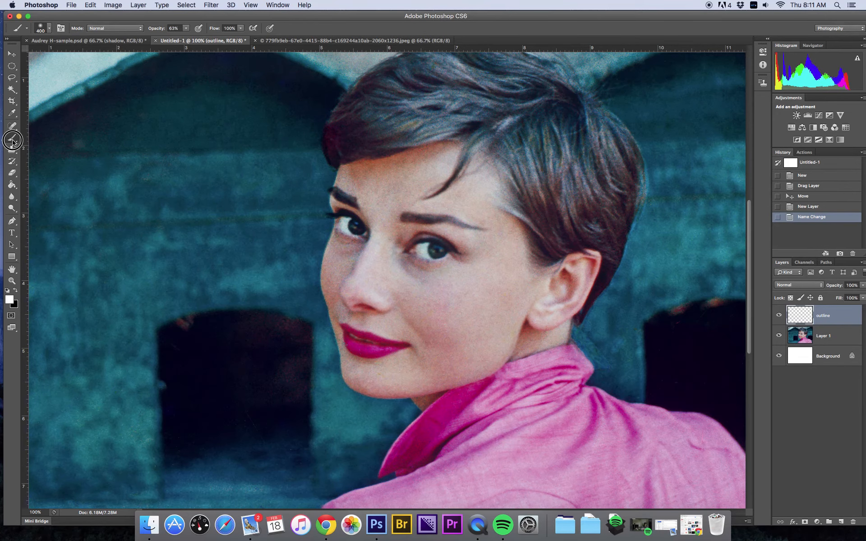
click(13, 142)
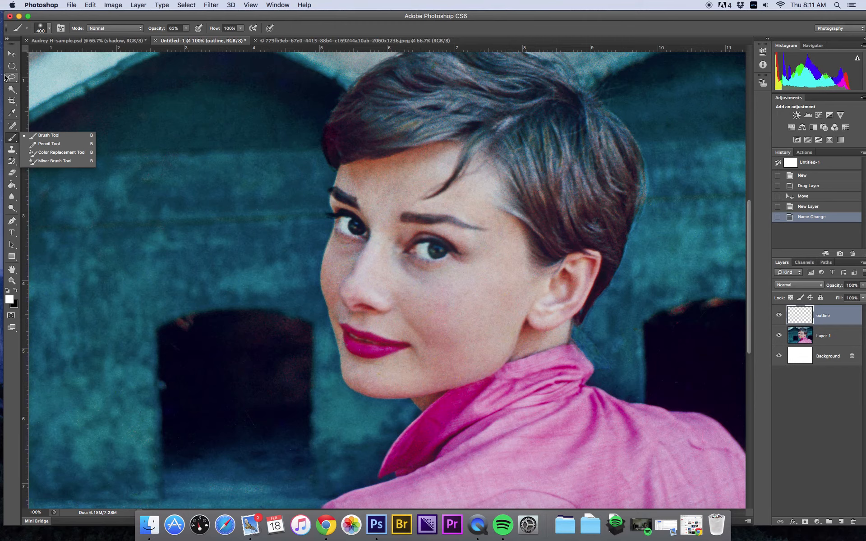
click(44, 145)
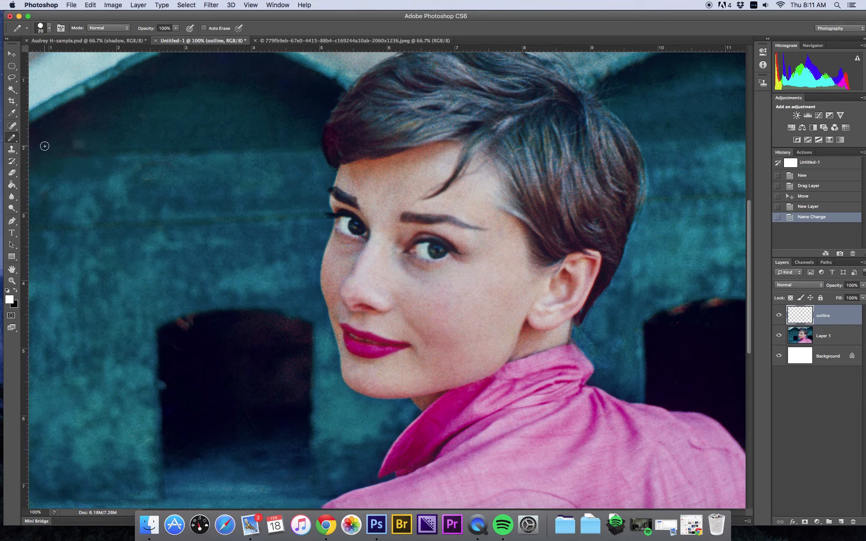
click(50, 28)
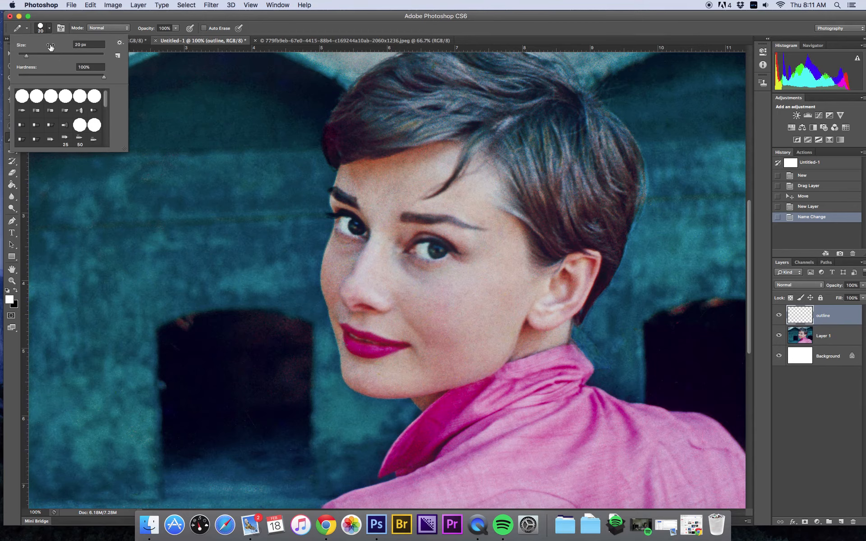
click(82, 44)
text(4)
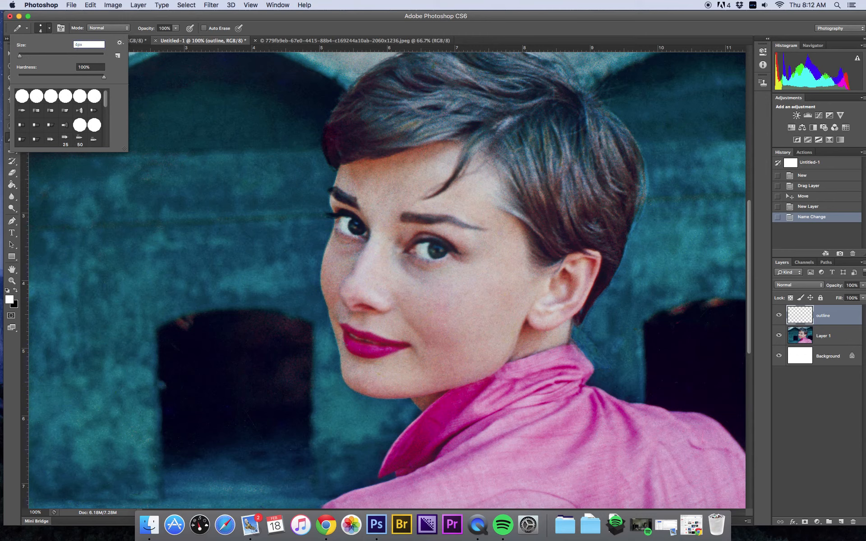
key(Return)
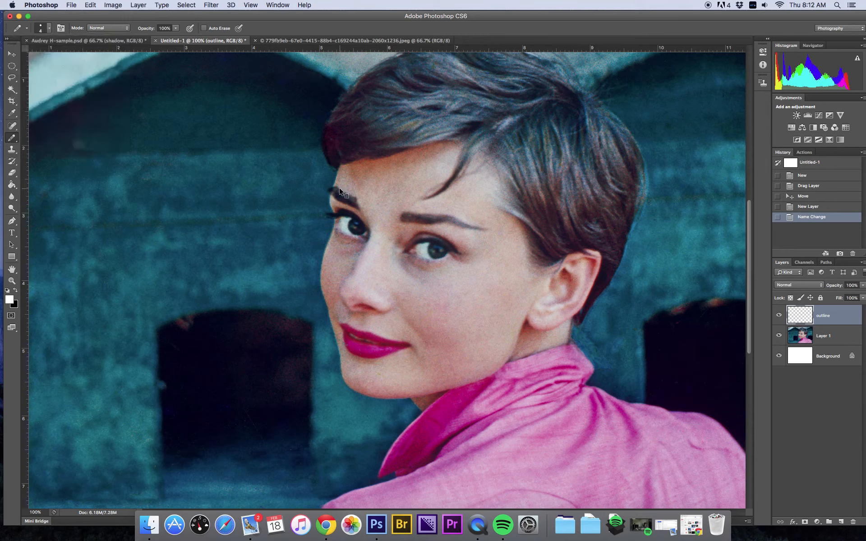
Step: Try a short white pencil stroke at the temple, then step back in history to remove it
key(super+equal)
key(super+equal)
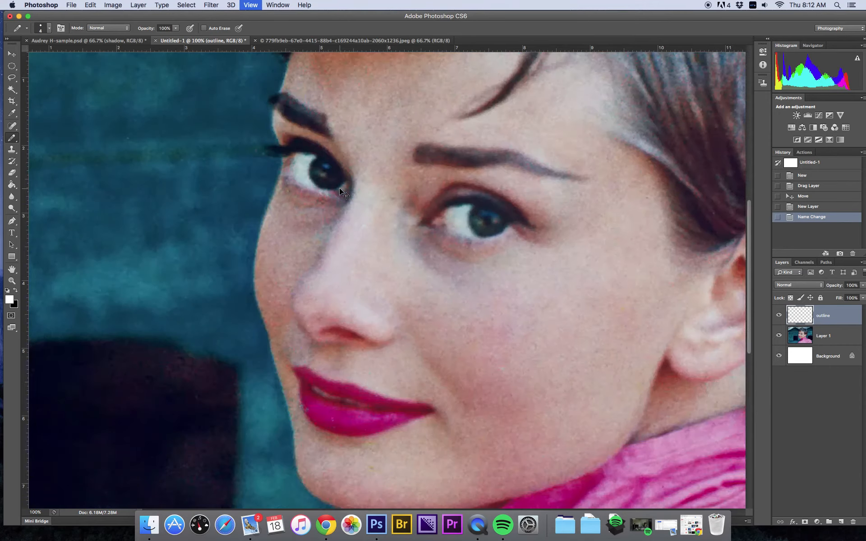
key(super+equal)
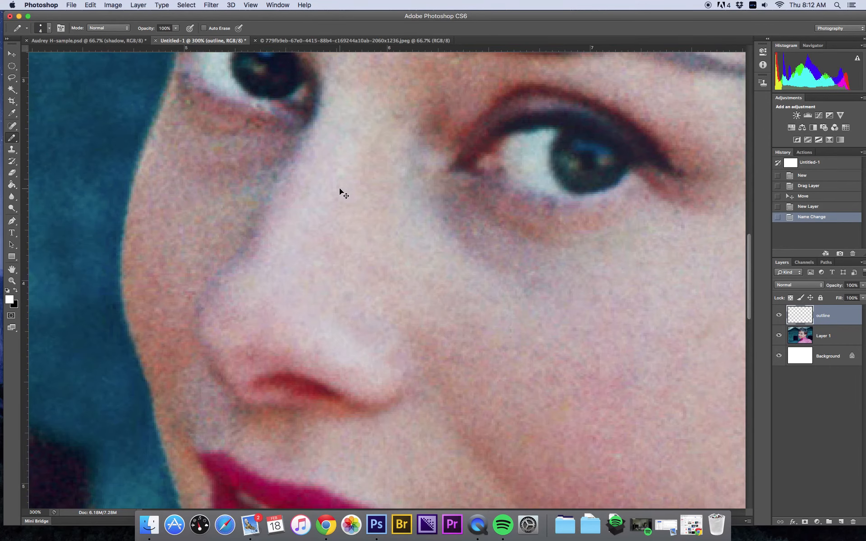
drag(232, 135, 226, 396)
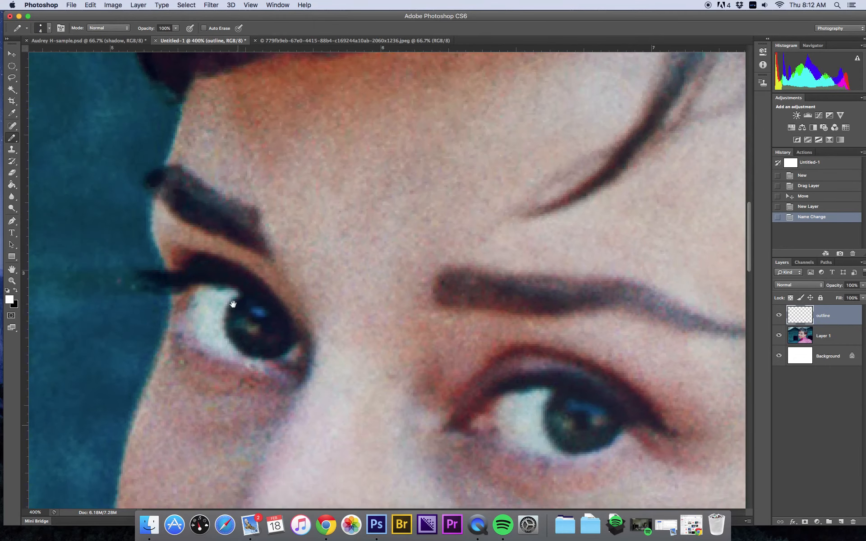
drag(204, 116, 199, 136)
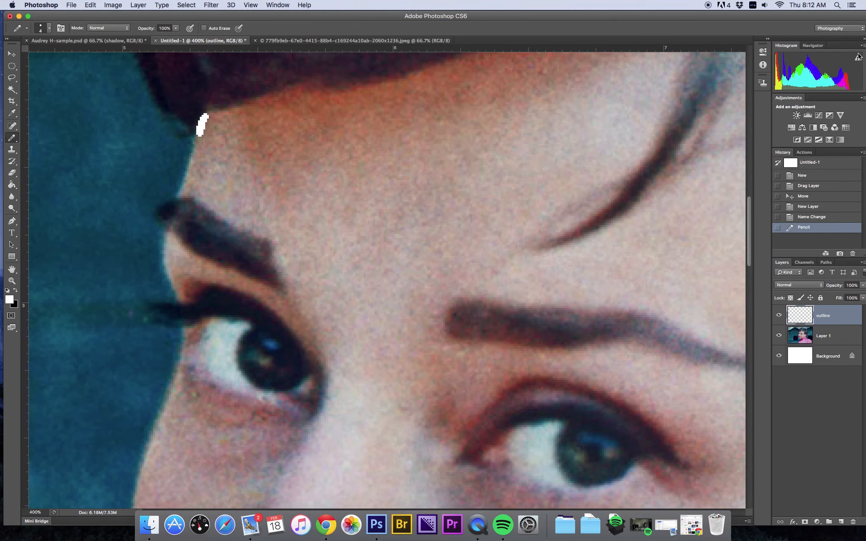
click(817, 217)
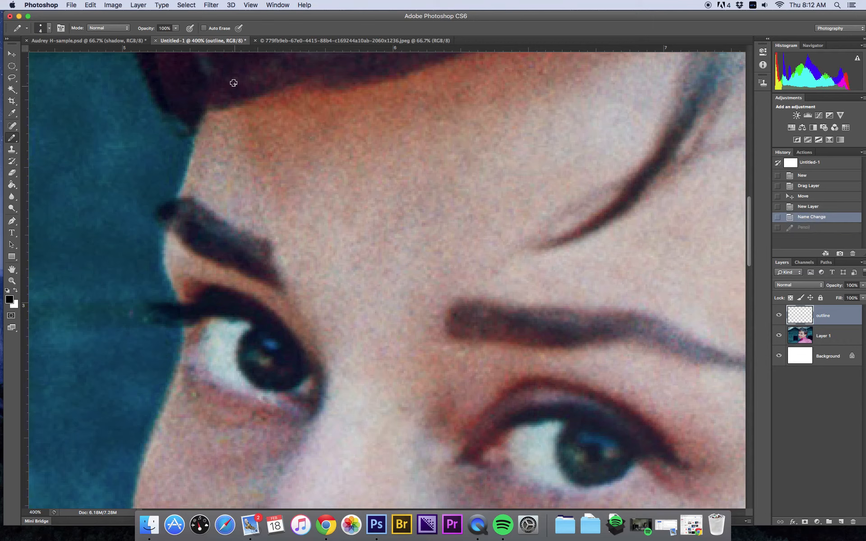
Step: Trace the left edge of the face from the temple down past the cheek to the jaw with black pencil strokes
mouse_move(201, 122)
mouse_down()
mouse_move(177, 199)
mouse_move(152, 211)
mouse_move(167, 234)
mouse_move(162, 255)
mouse_move(179, 301)
mouse_up()
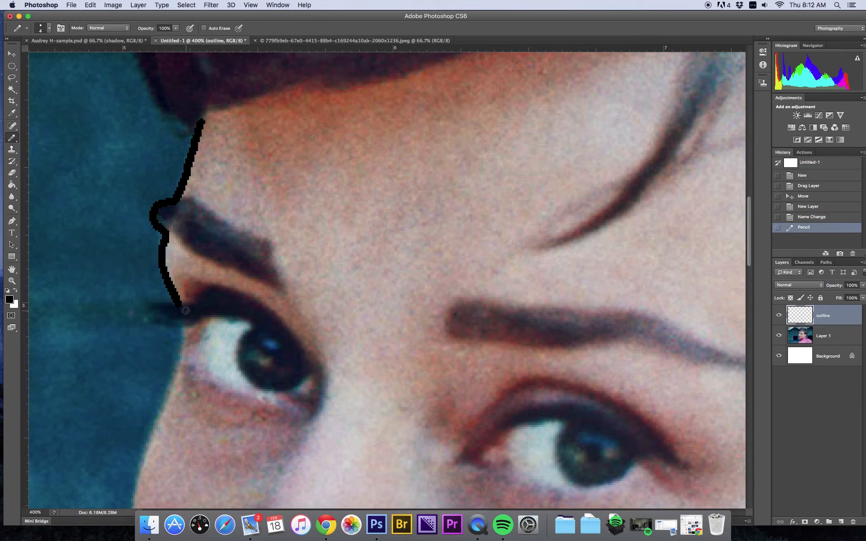
mouse_move(172, 302)
mouse_down()
mouse_move(149, 301)
mouse_move(177, 325)
mouse_move(182, 344)
mouse_move(133, 503)
mouse_up()
drag(202, 462, 209, 208)
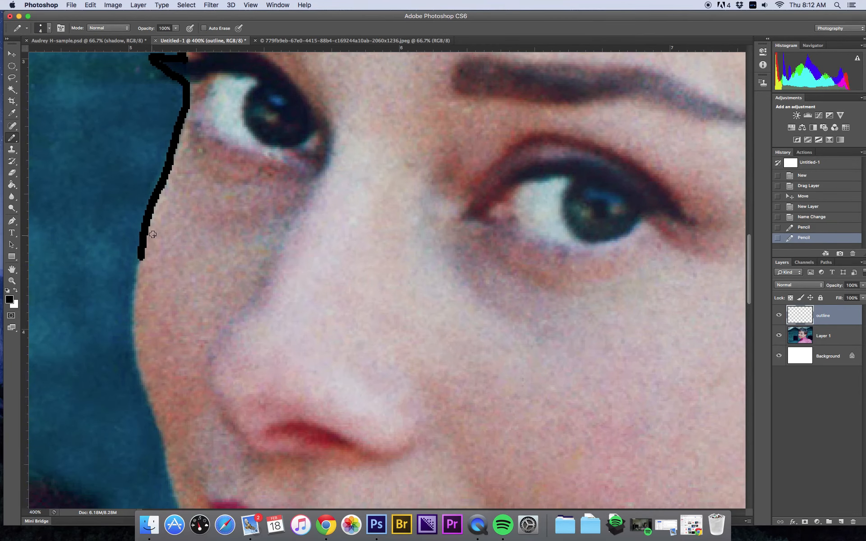
mouse_move(141, 264)
mouse_down()
mouse_move(138, 376)
mouse_move(186, 514)
mouse_up()
drag(180, 207, 174, 181)
scroll(174, 180, down, 10)
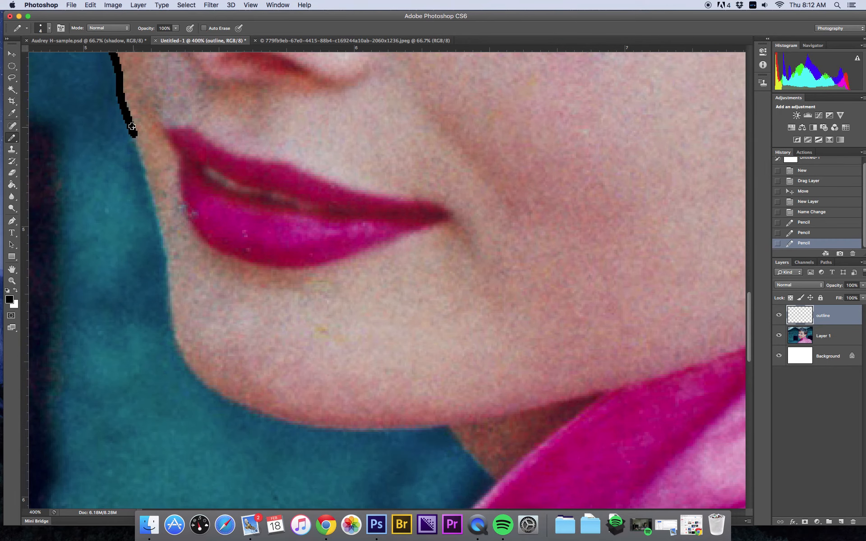
drag(131, 127, 163, 259)
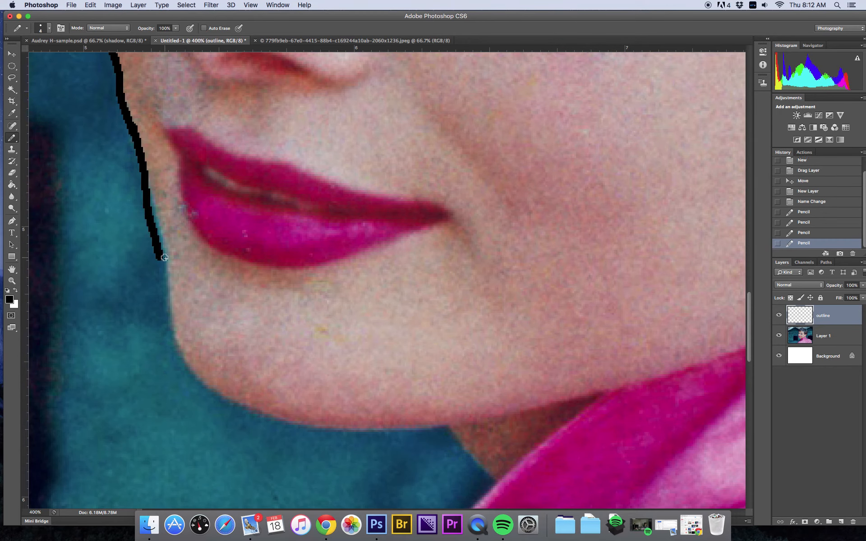
Step: Switch to the Eraser tool and reduce its brush size to 175 px
click(12, 176)
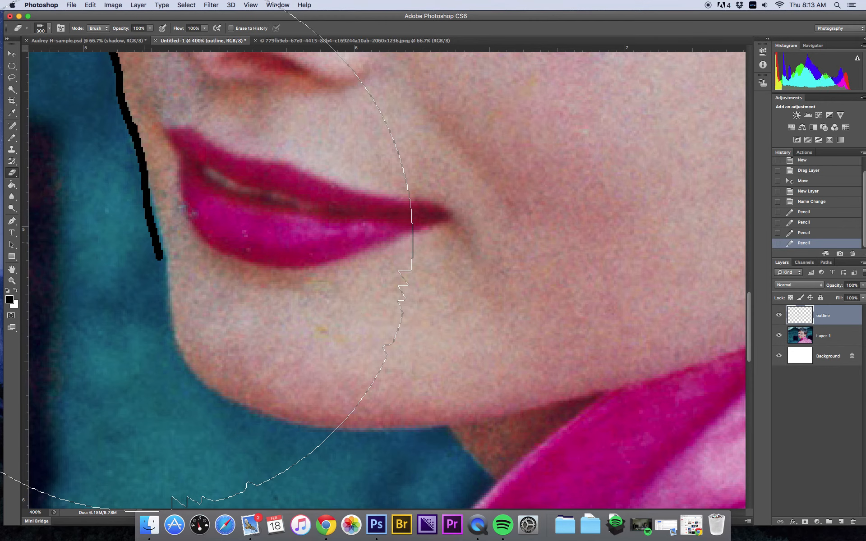
key(bracketleft)
key(bracketleft)
key(bracketleft)
key(bracketleft)
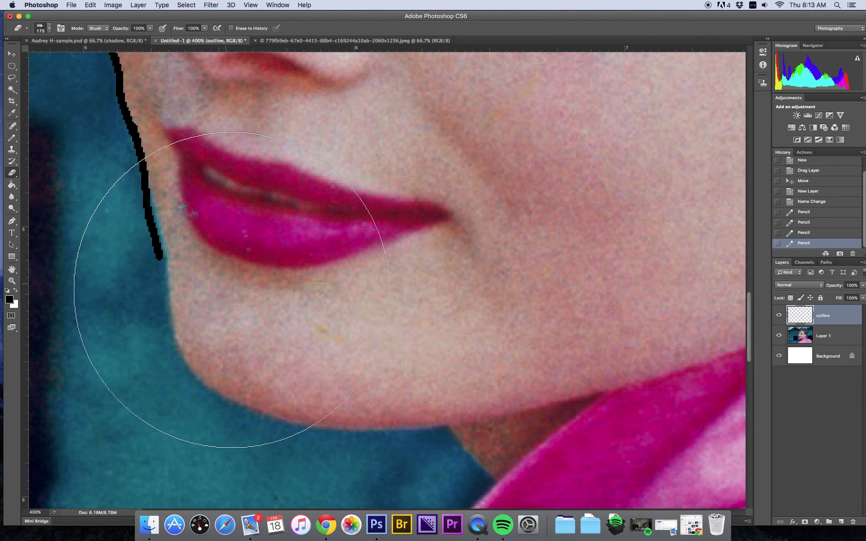
Step: Shrink the eraser to 50 px and erase the lower part of the traced line below the cheek
key(bracketleft)
key(bracketleft)
key(bracketleft)
click(50, 28)
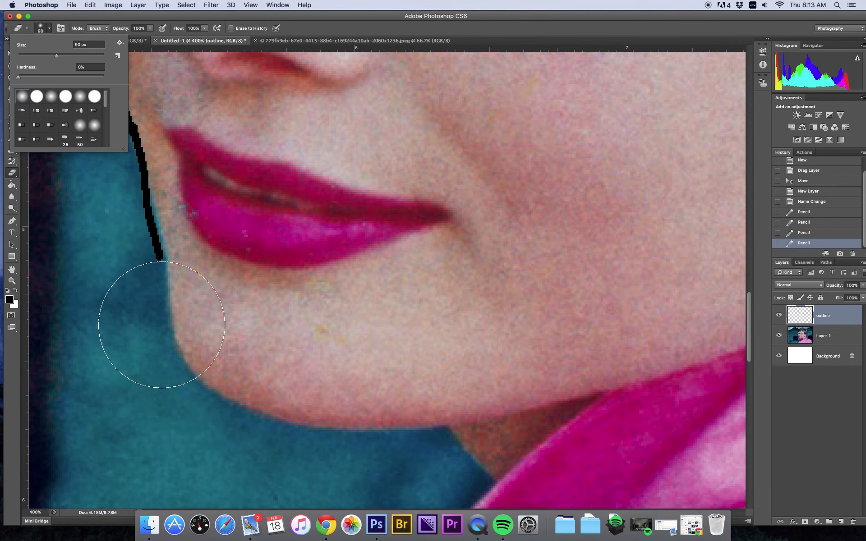
click(364, 21)
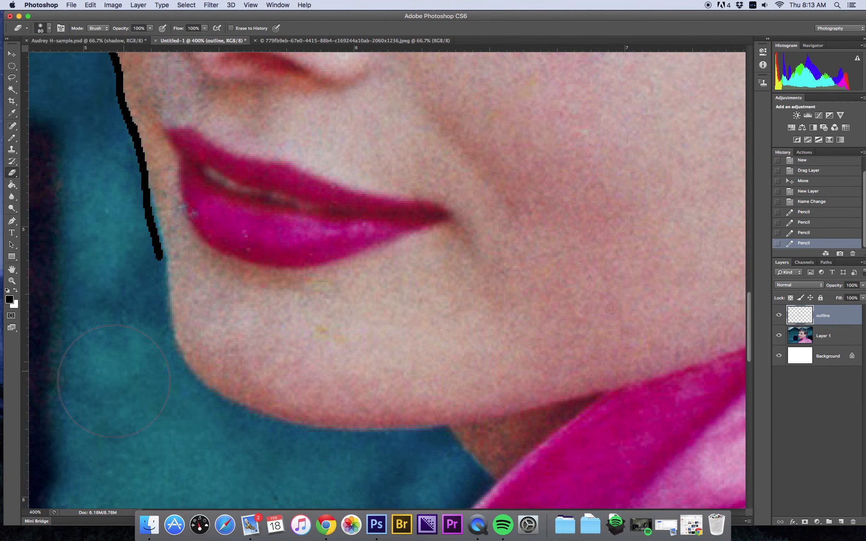
key(bracketleft)
key(bracketleft)
key(bracketleft)
key(bracketleft)
drag(164, 248, 152, 215)
click(155, 218)
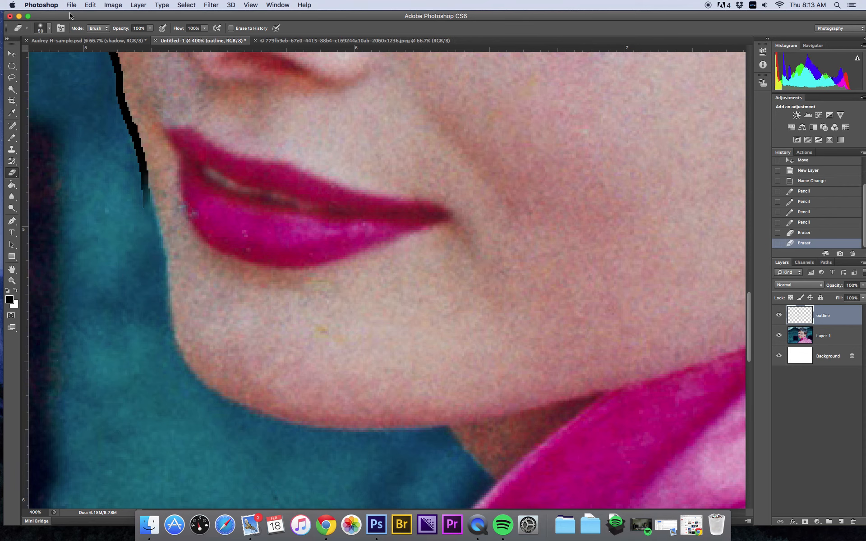
Step: Erase more of the cheek line's lower end back to the level of the lips
click(50, 30)
drag(32, 78, 45, 79)
click(131, 88)
click(136, 204)
click(75, 210)
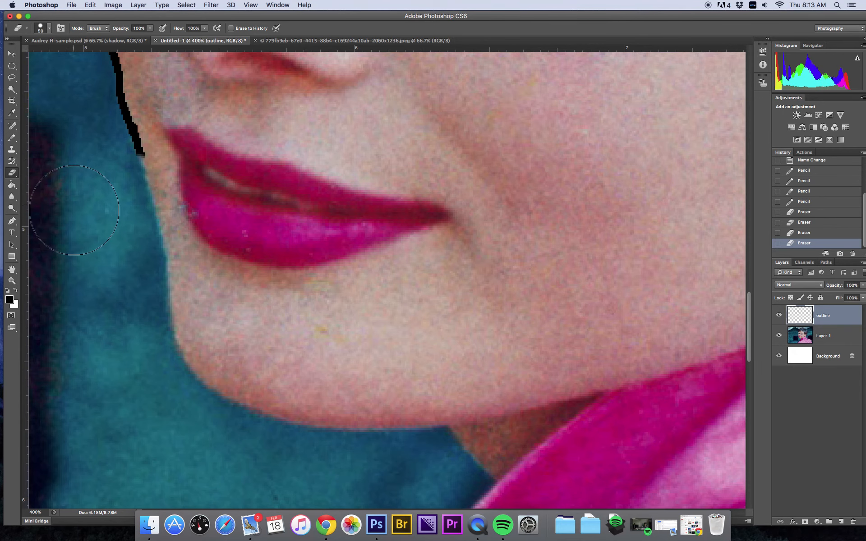
Step: Switch to the Pencil and retrace the cheek and jawline to the chin, adding a short neck line
click(12, 139)
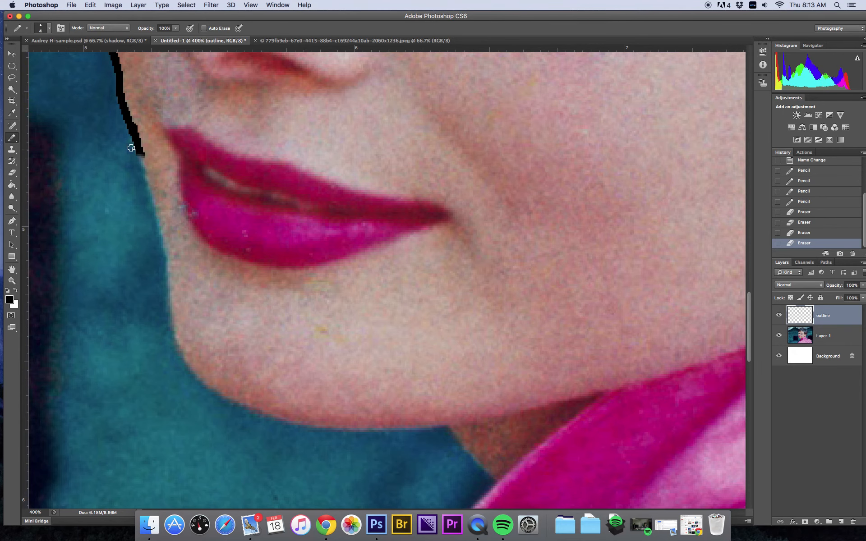
mouse_move(139, 156)
mouse_down()
mouse_move(166, 242)
mouse_move(186, 357)
mouse_move(215, 387)
mouse_move(258, 410)
mouse_move(289, 422)
mouse_move(396, 430)
mouse_move(607, 391)
mouse_up()
scroll(586, 399, left, 1)
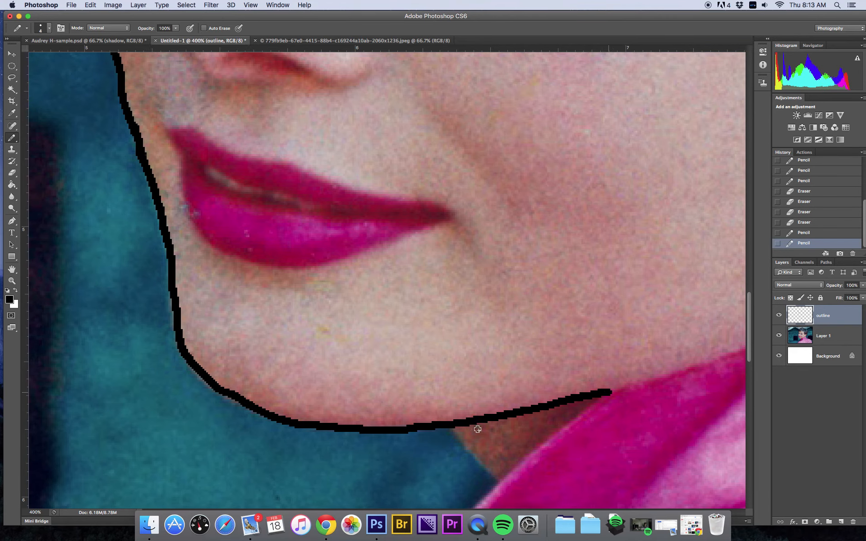
drag(454, 428, 501, 480)
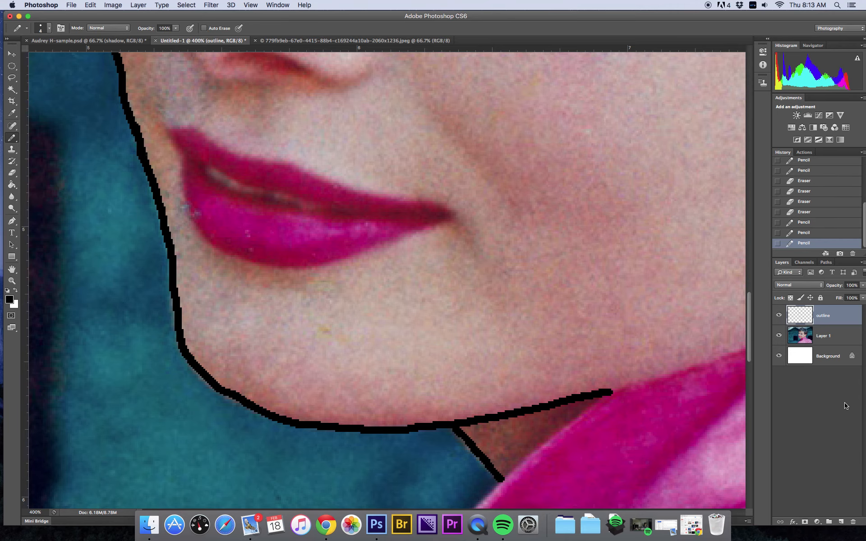
Step: Zoom out and toggle the photo layer's visibility to check the outline on its own
key(super+minus)
key(super+minus)
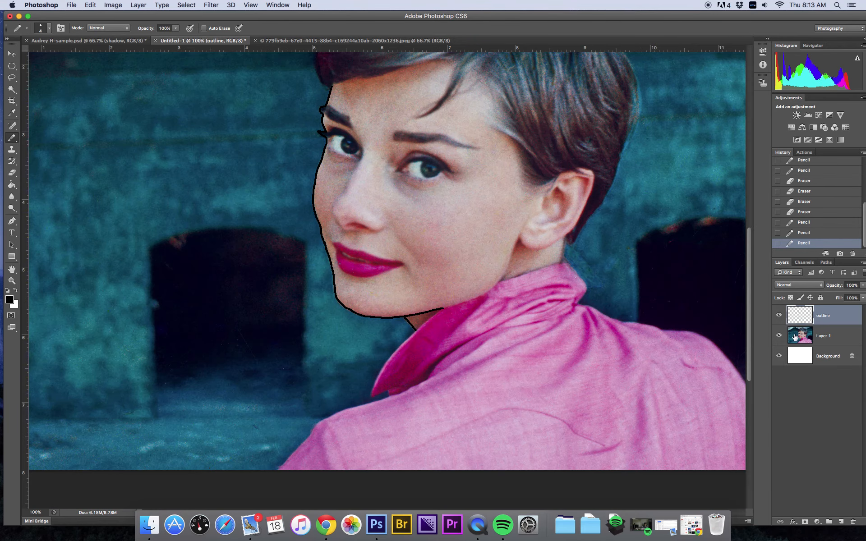
click(778, 336)
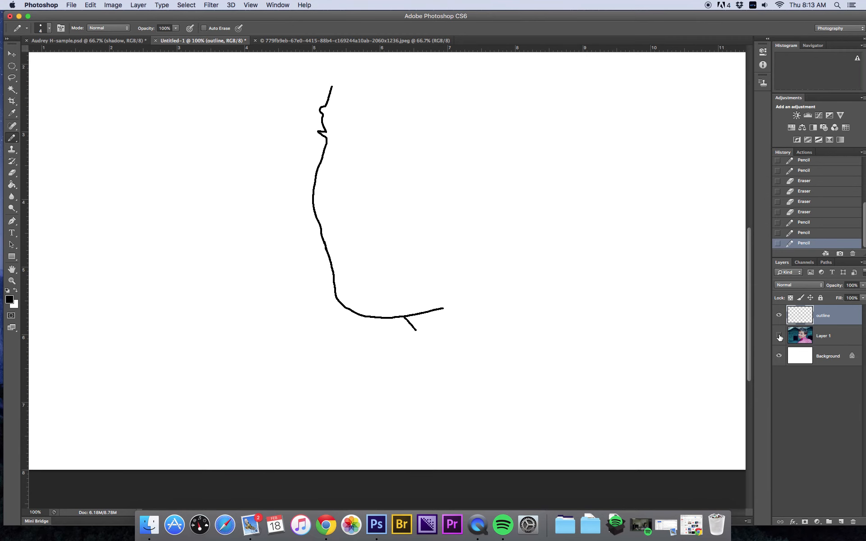
click(778, 336)
click(779, 336)
click(779, 337)
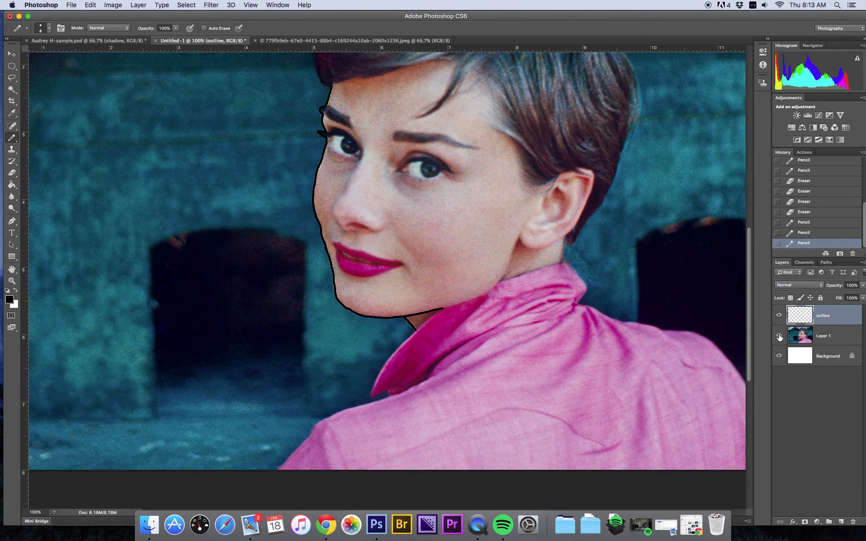
click(778, 336)
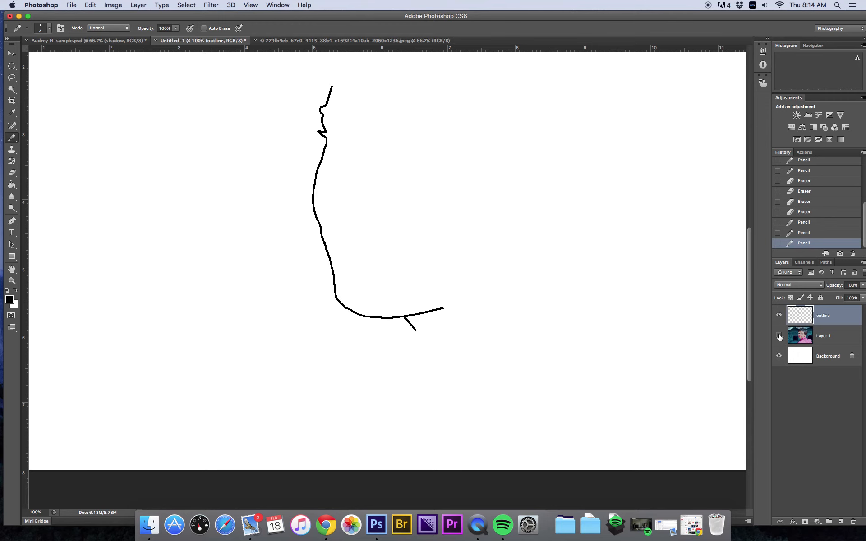
click(779, 337)
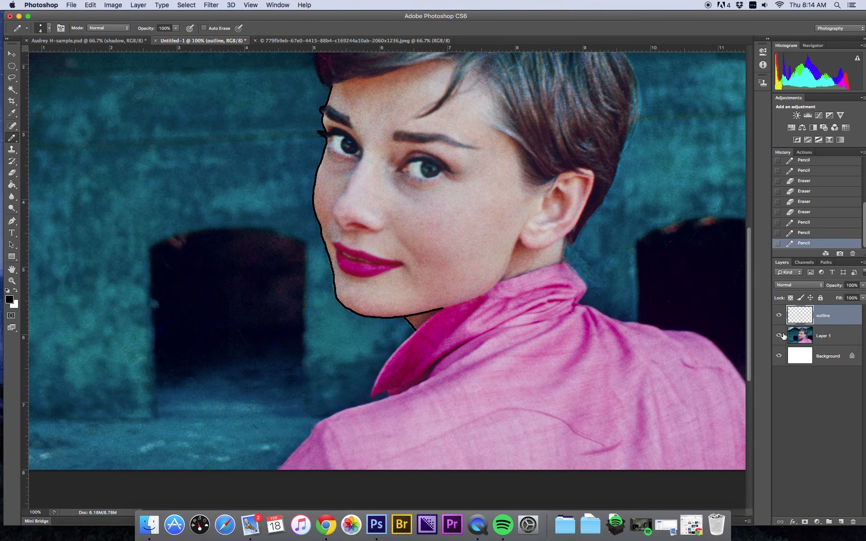
click(779, 336)
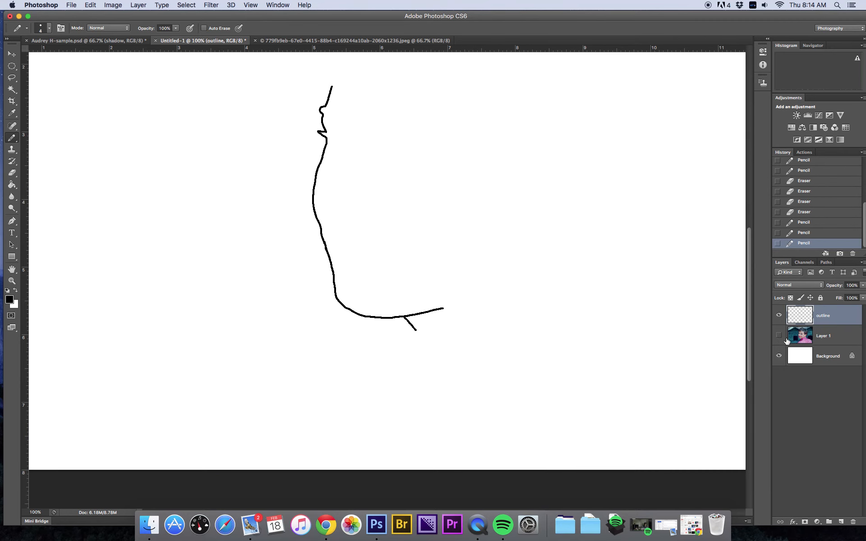
click(778, 336)
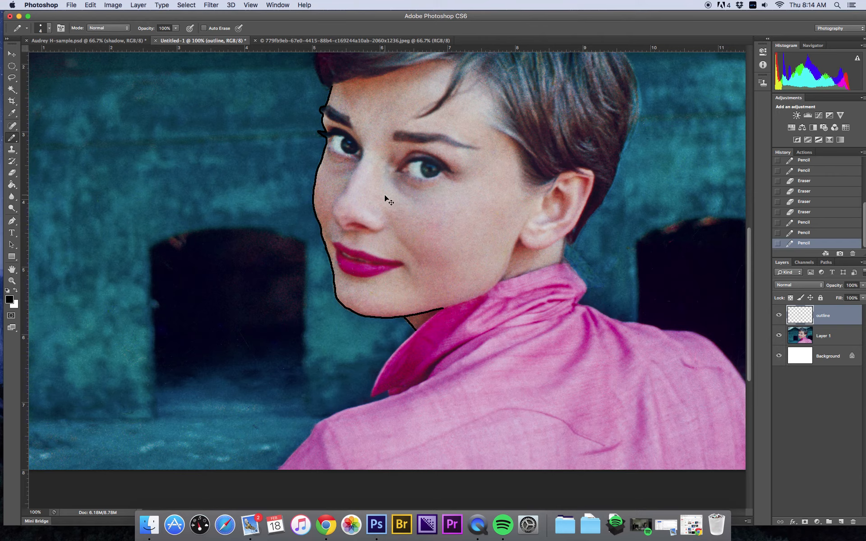
Step: Outline the lips with pencil strokes around the upper lip, lower lip and the line between them
key(super+equal)
key(super+equal)
key(super+equal)
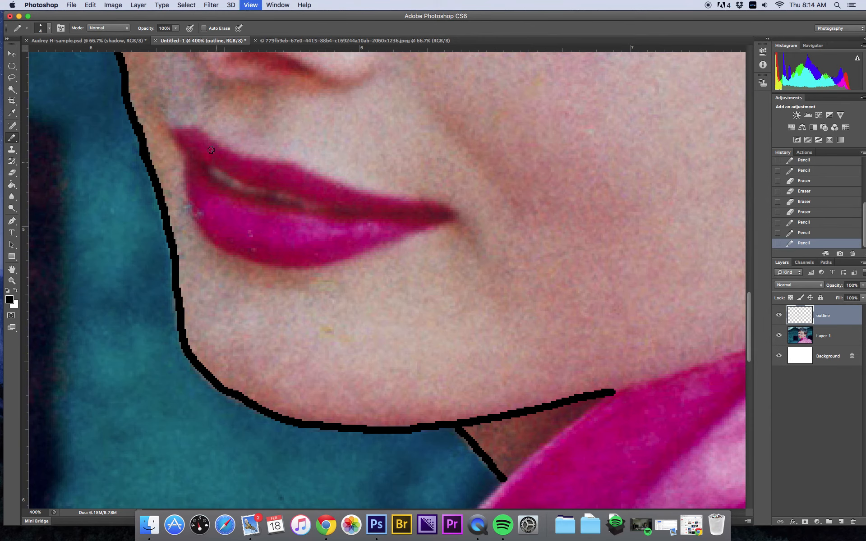
mouse_move(177, 130)
mouse_down()
mouse_move(253, 158)
mouse_move(462, 218)
mouse_up()
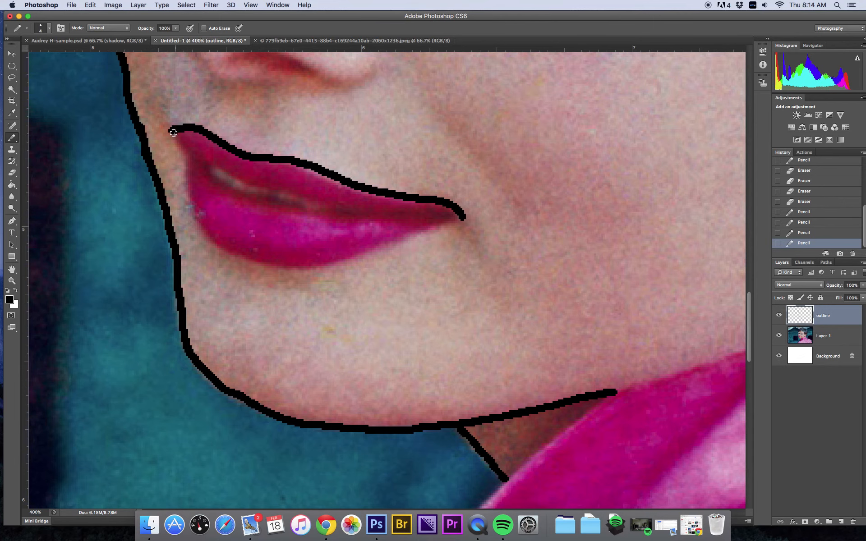
mouse_move(174, 136)
mouse_down()
mouse_move(211, 236)
mouse_move(237, 251)
mouse_move(300, 265)
mouse_move(456, 212)
mouse_move(464, 217)
mouse_up()
scroll(293, 200, up, 1)
mouse_move(185, 149)
mouse_down()
mouse_move(261, 191)
mouse_move(399, 220)
mouse_move(457, 215)
mouse_up()
scroll(146, 221, left, 1)
mouse_move(210, 168)
mouse_down()
mouse_move(260, 202)
mouse_move(328, 216)
mouse_move(338, 210)
mouse_up()
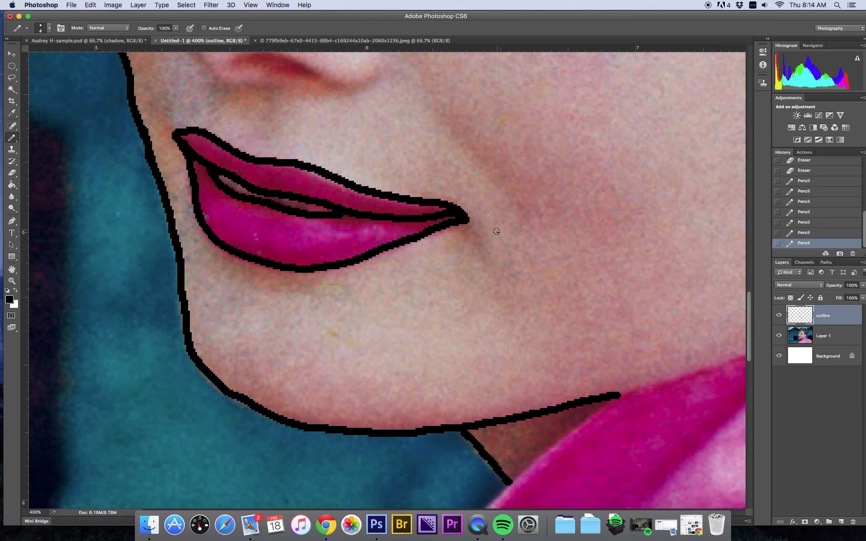
Step: Zoom out to the whole image and toggle the photo layer to check the lip outline
key(super+minus)
key(super+minus)
key(super+minus)
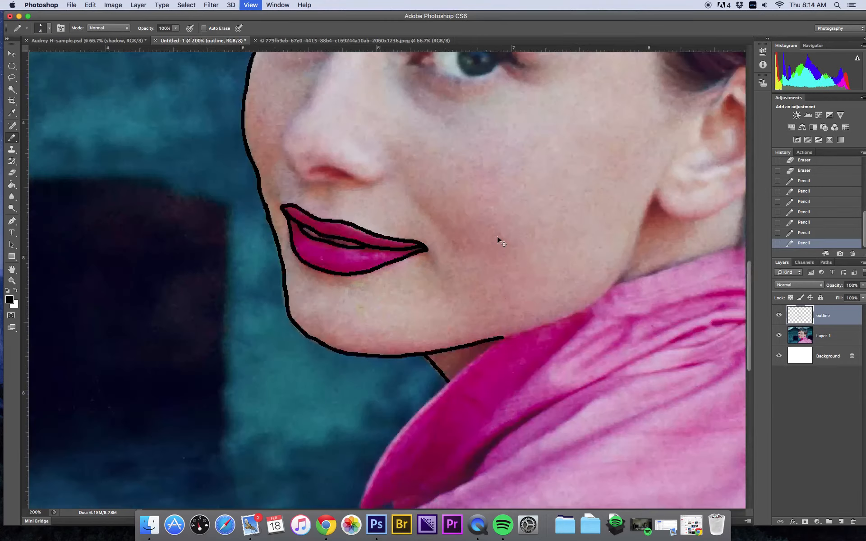
key(super+minus)
key(super+minus)
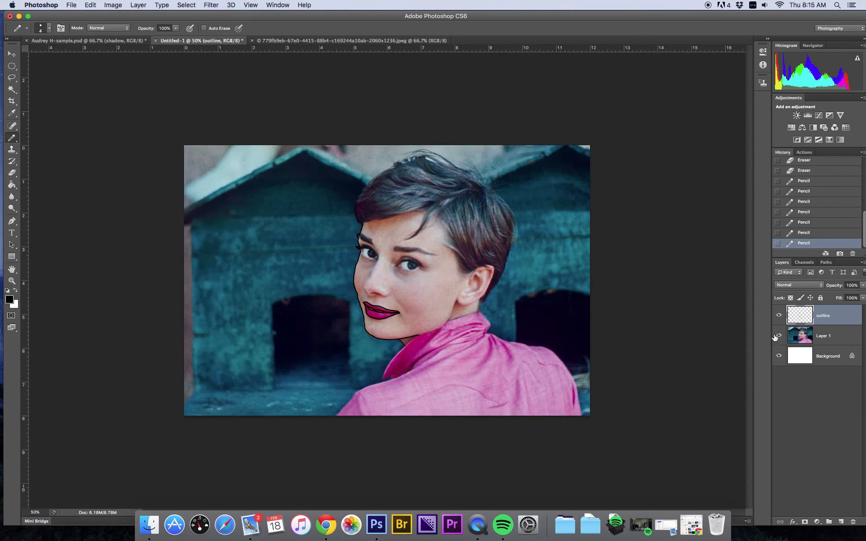
click(778, 336)
click(779, 336)
Step: Trace the nose from the inner eye down the bridge and around the nostril
key(super+plus)
key(super+plus)
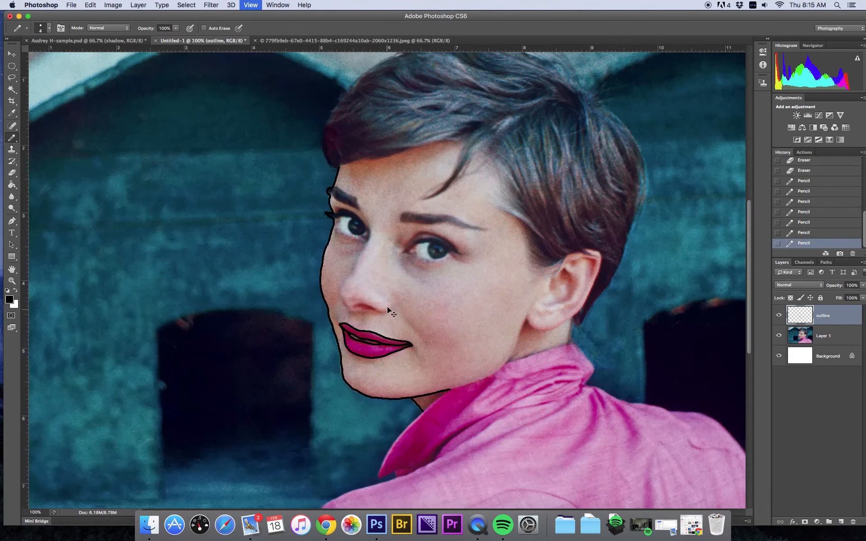
key(super+plus)
key(super+plus)
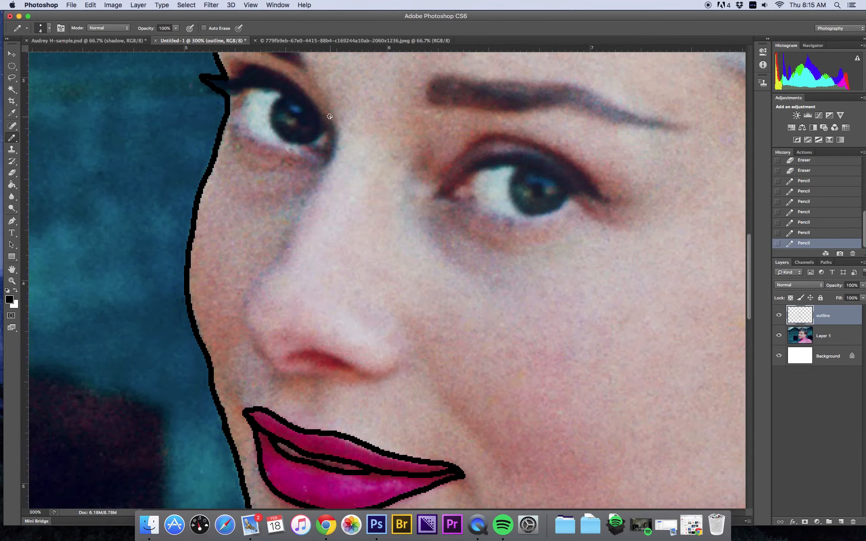
mouse_move(334, 130)
mouse_down()
mouse_move(311, 193)
mouse_move(251, 286)
mouse_move(245, 330)
mouse_move(256, 355)
mouse_move(283, 373)
mouse_move(316, 351)
mouse_move(359, 374)
mouse_move(397, 364)
mouse_move(400, 316)
mouse_up()
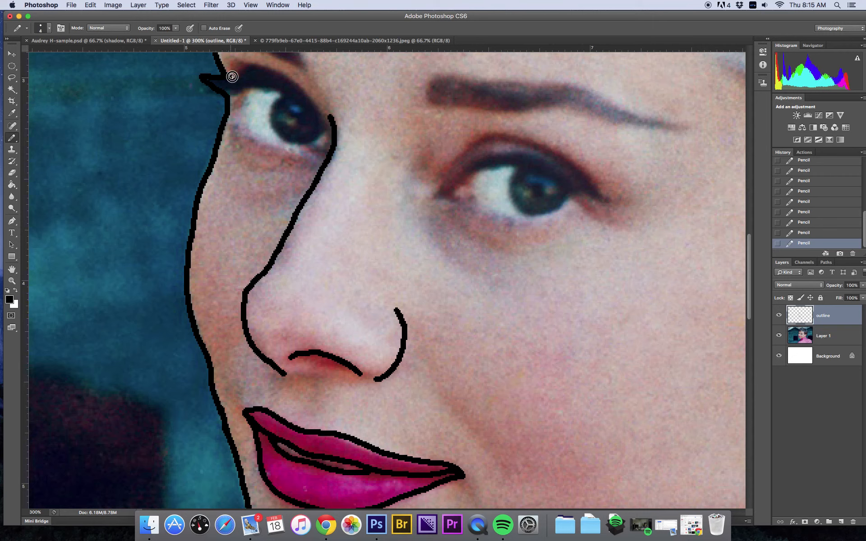
Step: Outline the near eye with its lids and iris, then the eyebrow above it
mouse_move(238, 73)
mouse_down()
mouse_move(273, 69)
mouse_move(301, 88)
mouse_move(321, 118)
mouse_move(327, 153)
mouse_up()
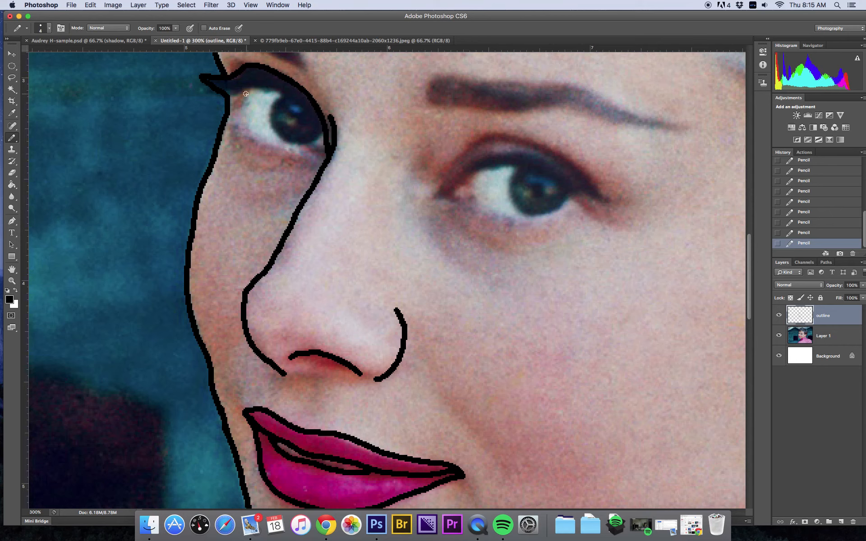
mouse_move(243, 101)
mouse_down()
mouse_move(242, 117)
mouse_move(263, 142)
mouse_move(319, 156)
mouse_up()
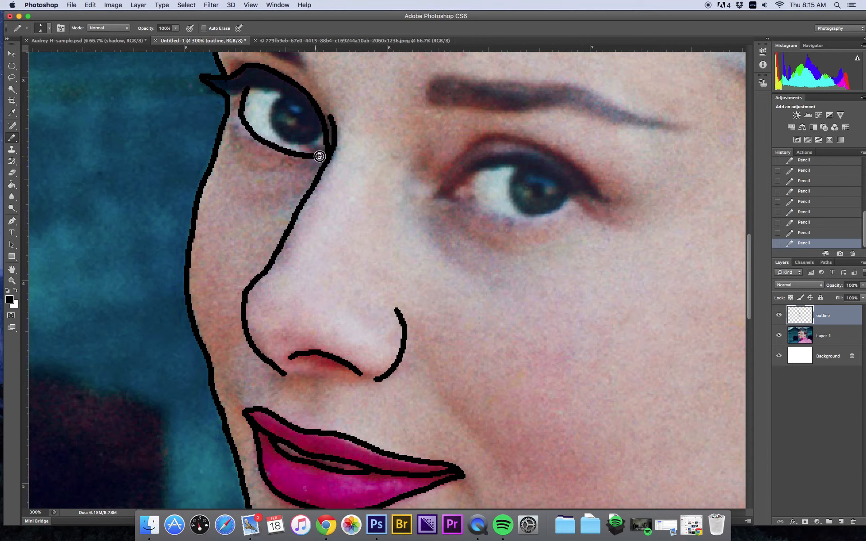
mouse_move(237, 96)
mouse_down()
mouse_move(283, 94)
mouse_move(271, 118)
mouse_up()
mouse_move(276, 132)
mouse_down()
mouse_move(298, 144)
mouse_move(322, 129)
mouse_up()
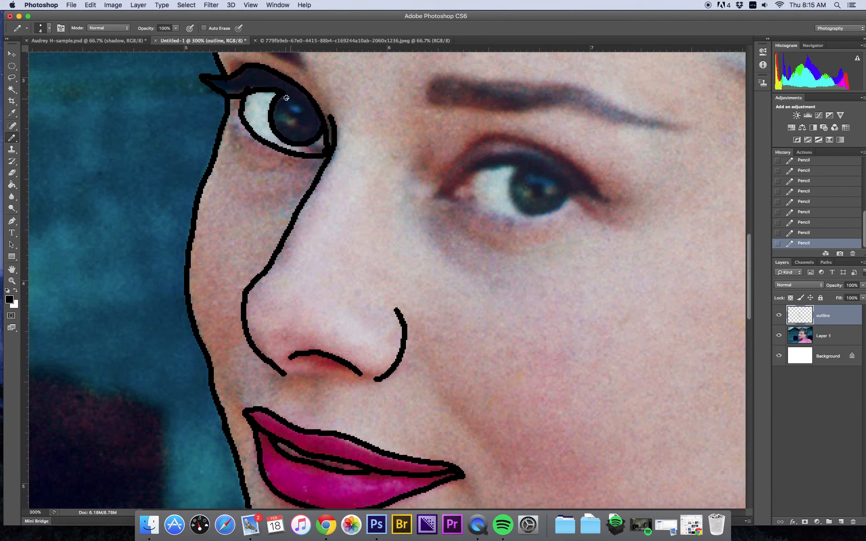
drag(271, 93, 312, 104)
drag(345, 105, 381, 196)
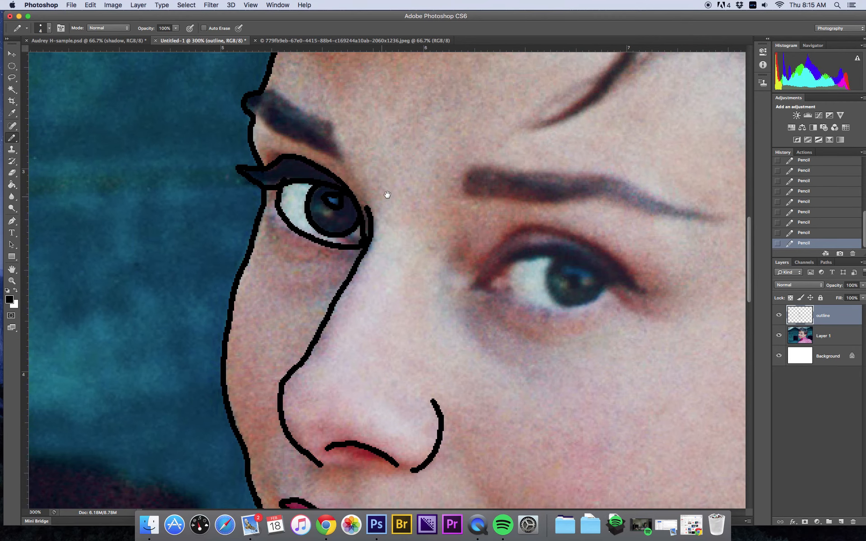
mouse_move(251, 116)
mouse_down()
mouse_move(288, 141)
mouse_move(343, 158)
mouse_move(334, 124)
mouse_move(252, 95)
mouse_up()
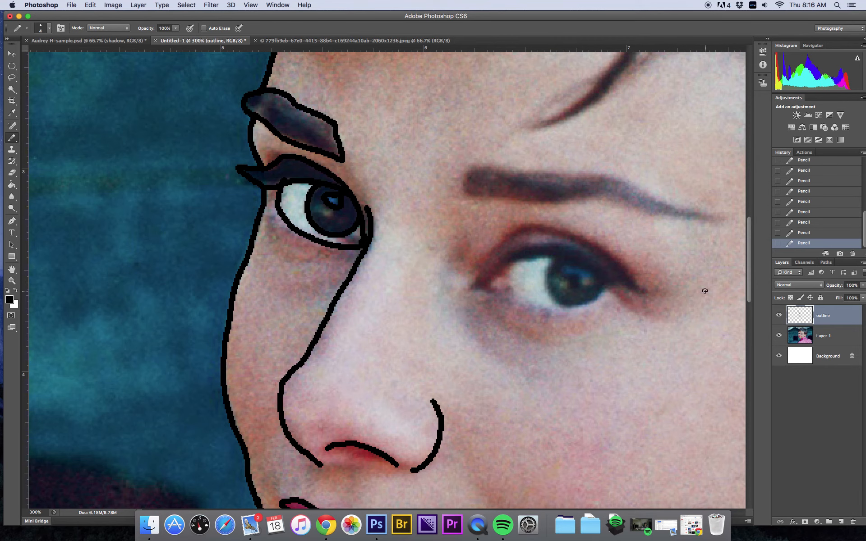
Step: Trace the hair's outer outline and hairline with the Pencil, then add several flowing hair strands across the top of the head
key(super+minus)
key(super+minus)
key(super+minus)
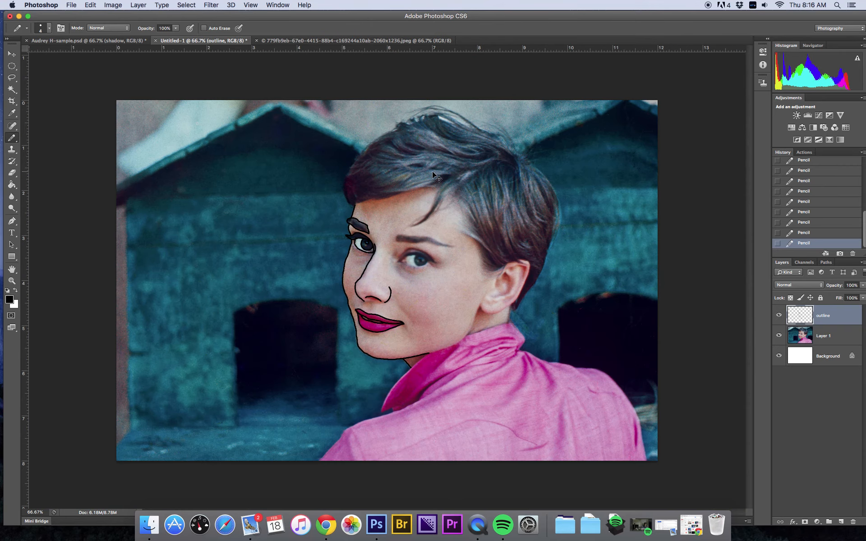
key(super+plus)
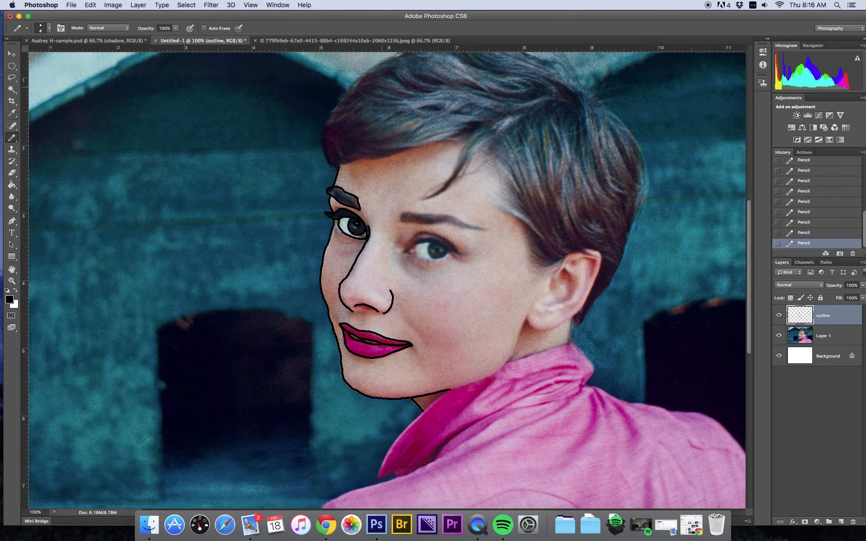
key(super+plus)
key(super+plus)
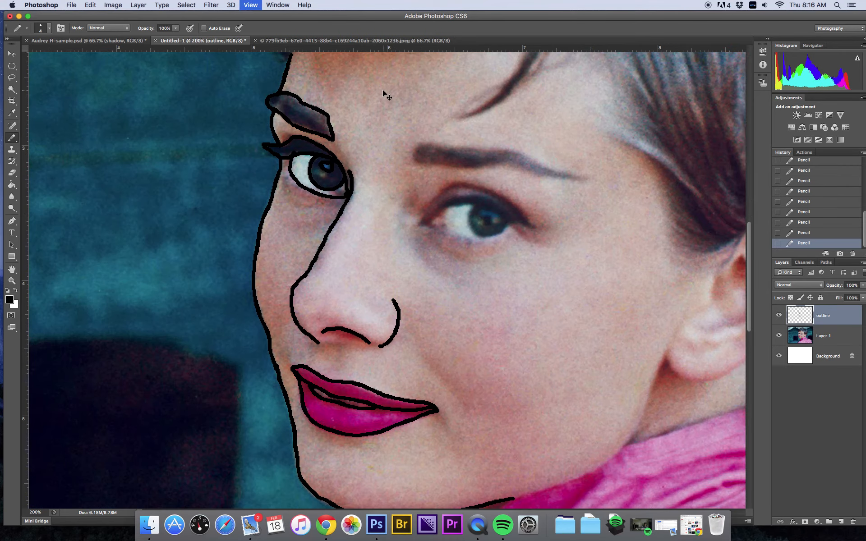
scroll(357, 193, up, 10)
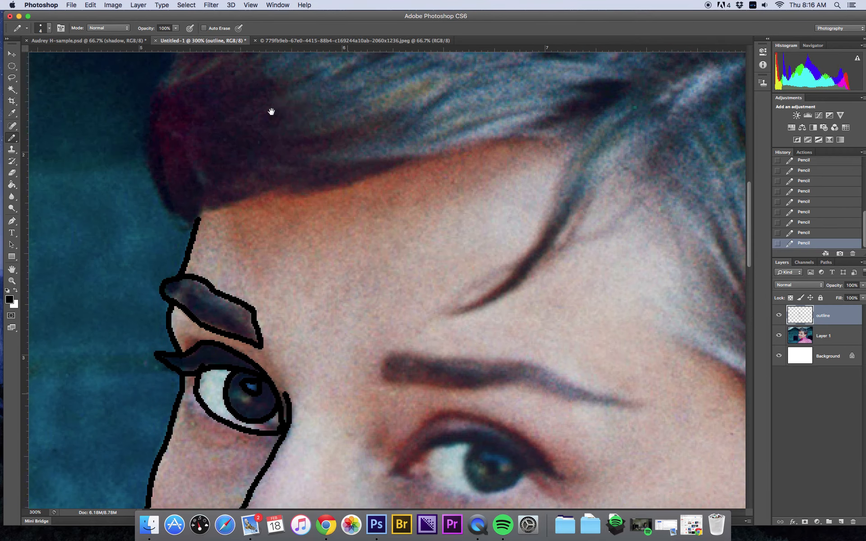
drag(271, 112, 343, 276)
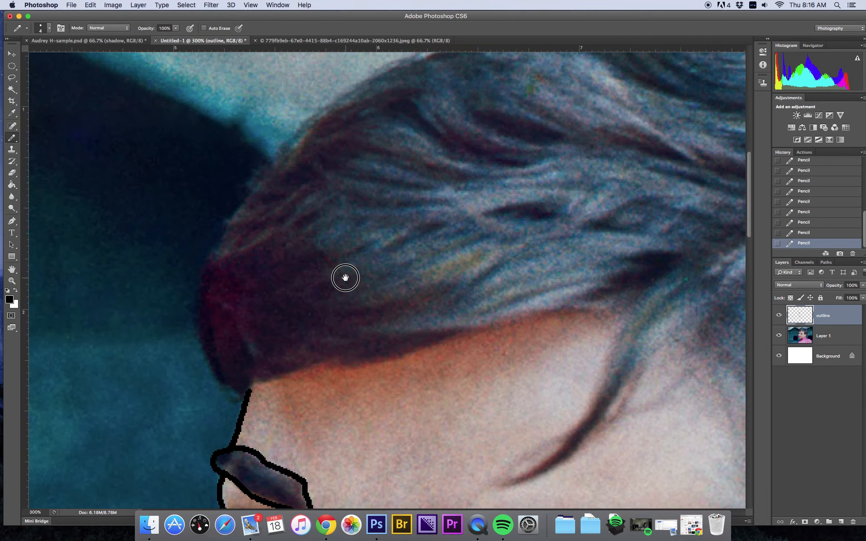
mouse_move(368, 84)
mouse_down()
mouse_move(270, 169)
mouse_move(210, 255)
mouse_move(192, 302)
mouse_move(195, 345)
mouse_move(239, 404)
mouse_move(260, 377)
mouse_move(277, 382)
mouse_move(355, 356)
mouse_move(408, 352)
mouse_move(496, 318)
mouse_move(628, 312)
mouse_move(592, 422)
mouse_move(561, 455)
mouse_move(514, 478)
mouse_move(587, 438)
mouse_move(636, 359)
mouse_move(685, 323)
mouse_up()
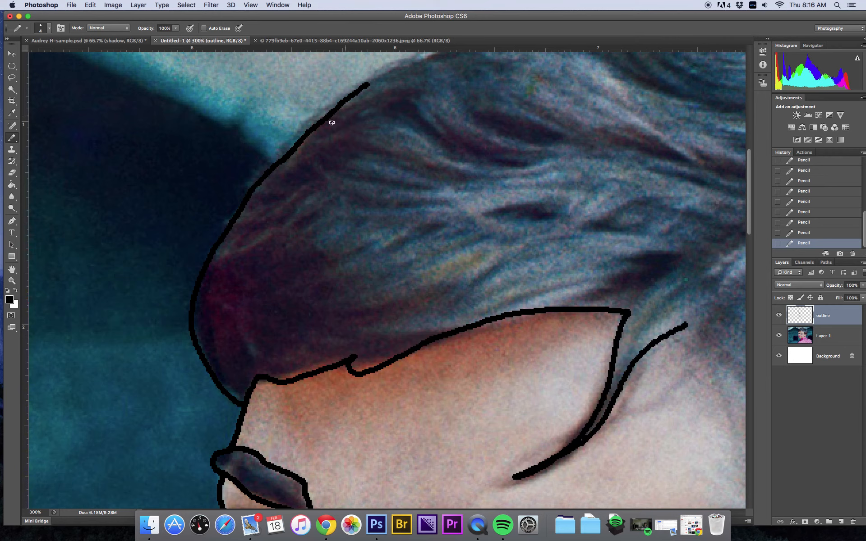
mouse_move(326, 128)
mouse_down()
mouse_move(364, 114)
mouse_move(412, 123)
mouse_move(451, 145)
mouse_move(481, 145)
mouse_up()
mouse_move(524, 181)
mouse_down()
mouse_move(407, 216)
mouse_move(286, 234)
mouse_move(266, 261)
mouse_up()
mouse_move(650, 201)
mouse_down()
mouse_move(456, 275)
mouse_move(358, 296)
mouse_move(332, 316)
mouse_up()
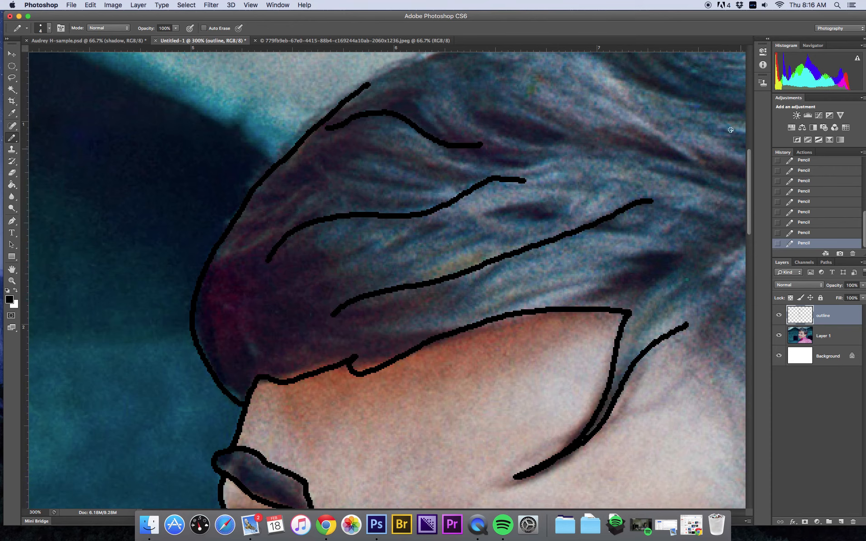
drag(730, 113, 577, 59)
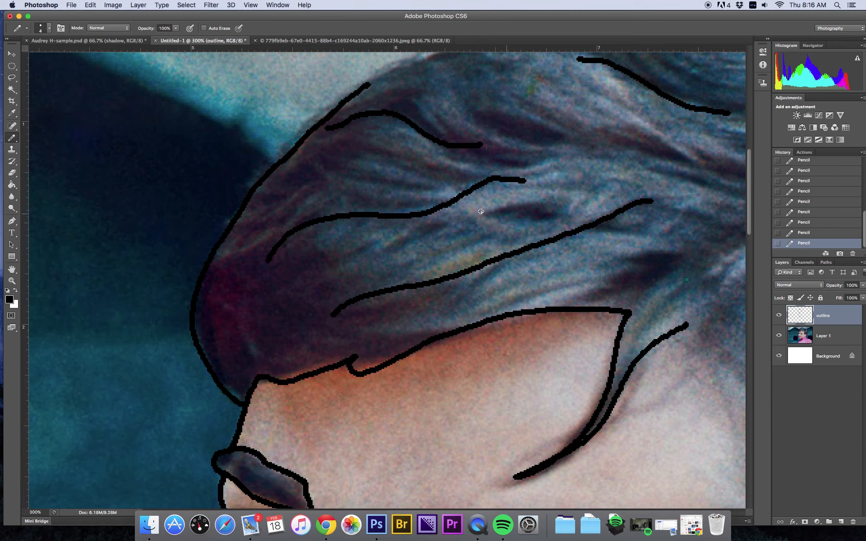
Step: Zoom out to the whole image and toggle the photo layer to review the traced outline on its own
key(super+minus)
key(super+minus)
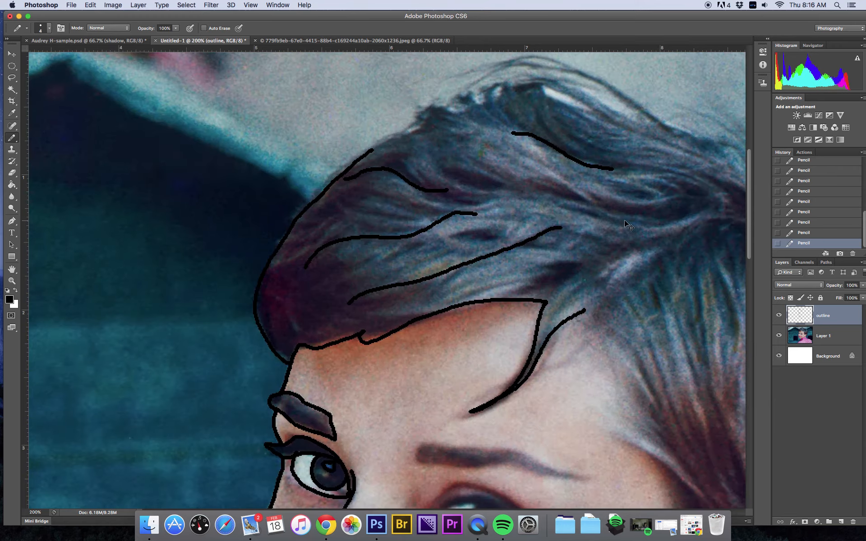
key(super+minus)
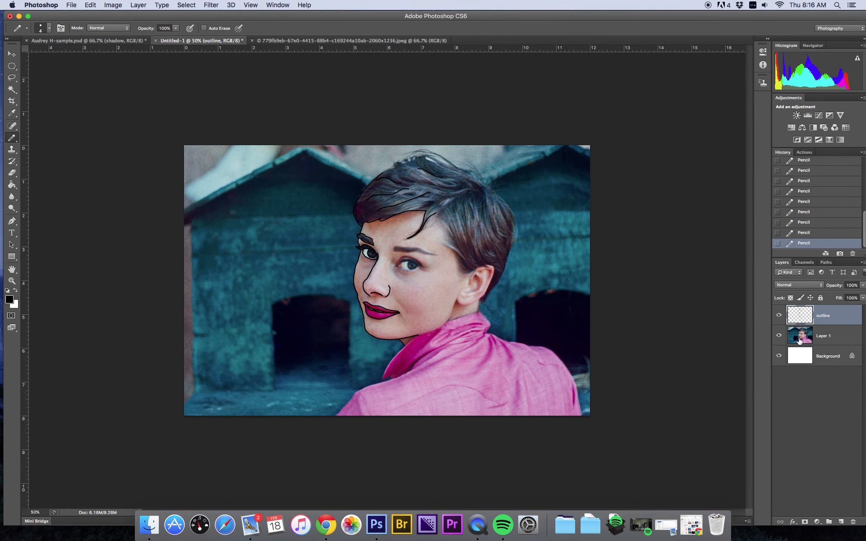
click(779, 336)
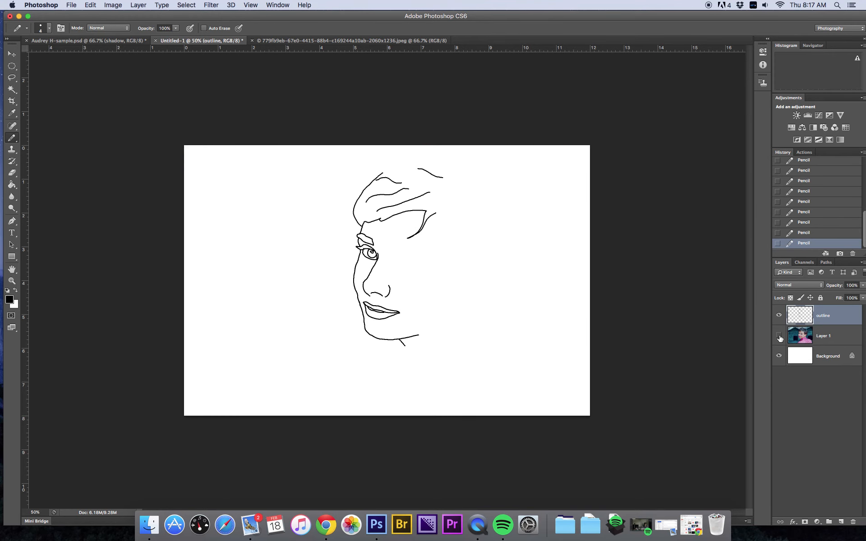
click(779, 336)
click(779, 335)
click(778, 336)
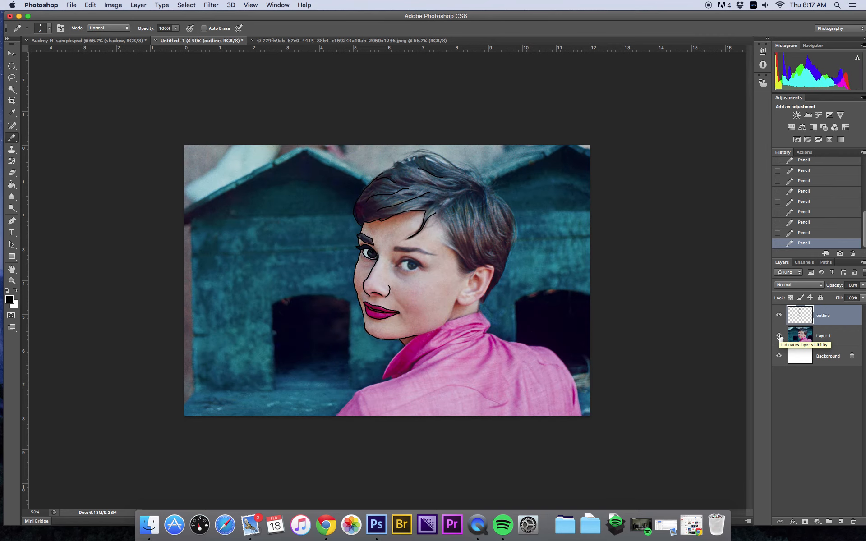
Step: Switch to the Audrey H-sample document and show its outline and iconic image layers
click(94, 41)
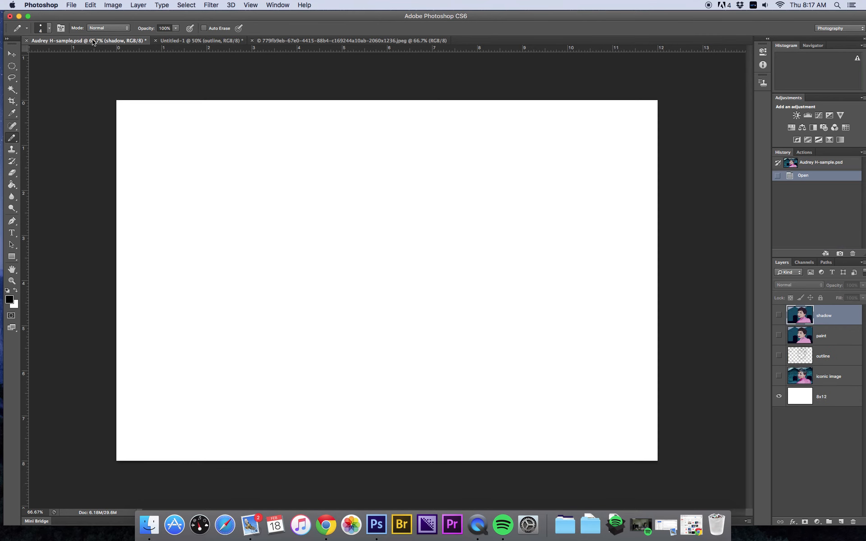
click(779, 356)
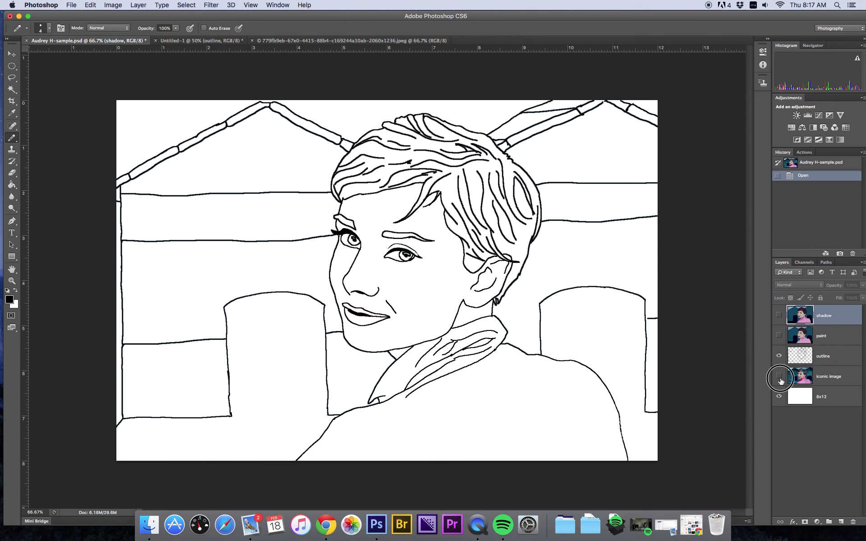
click(778, 377)
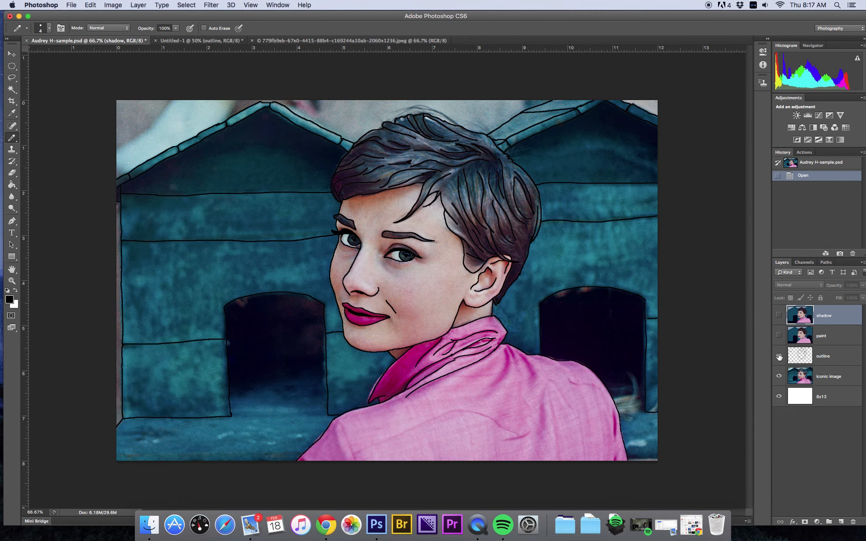
Step: Duplicate the outline layer in the sample document as a new layer named paint
click(805, 361)
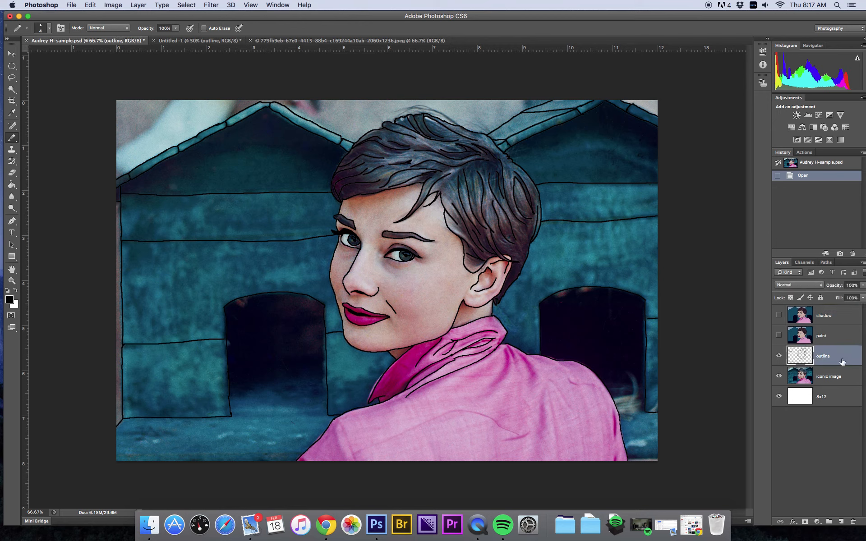
right_click(839, 361)
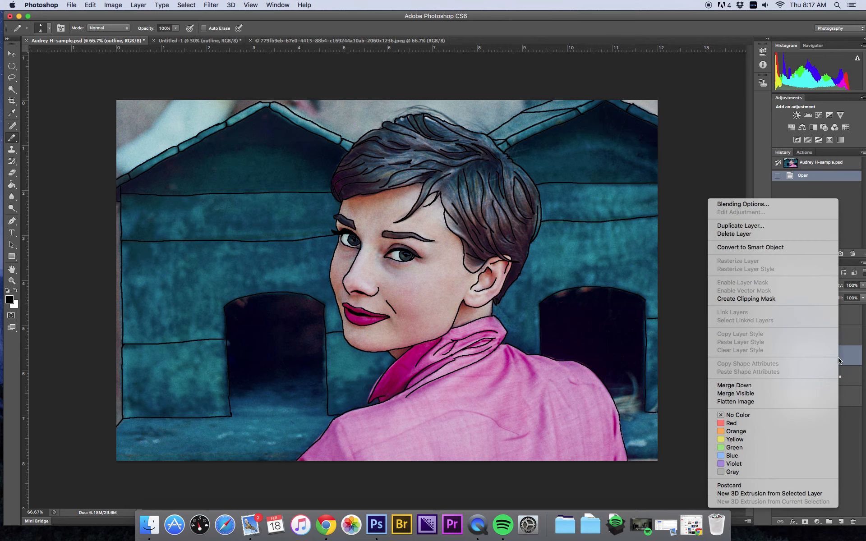
click(766, 226)
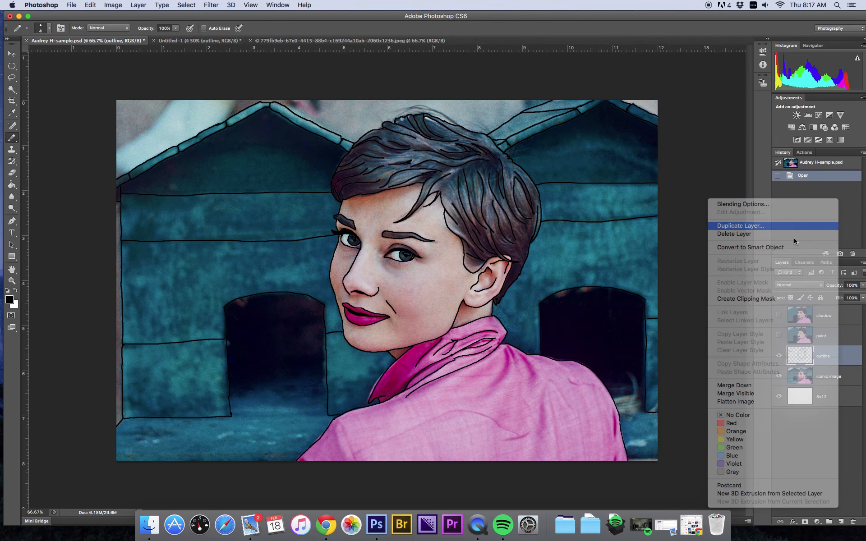
text(paint)
click(527, 222)
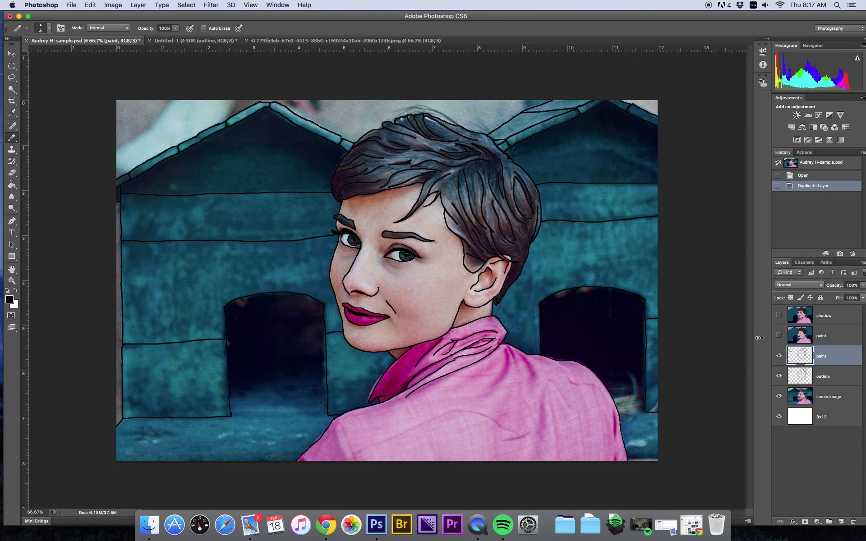
Step: Hide the original outline layer so only the paint copy shows over the photo
click(779, 396)
click(778, 356)
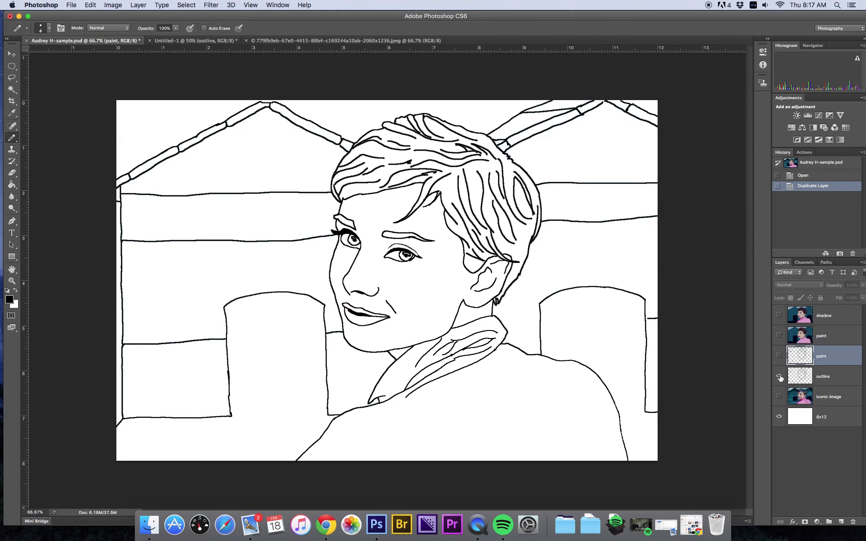
click(779, 356)
click(778, 375)
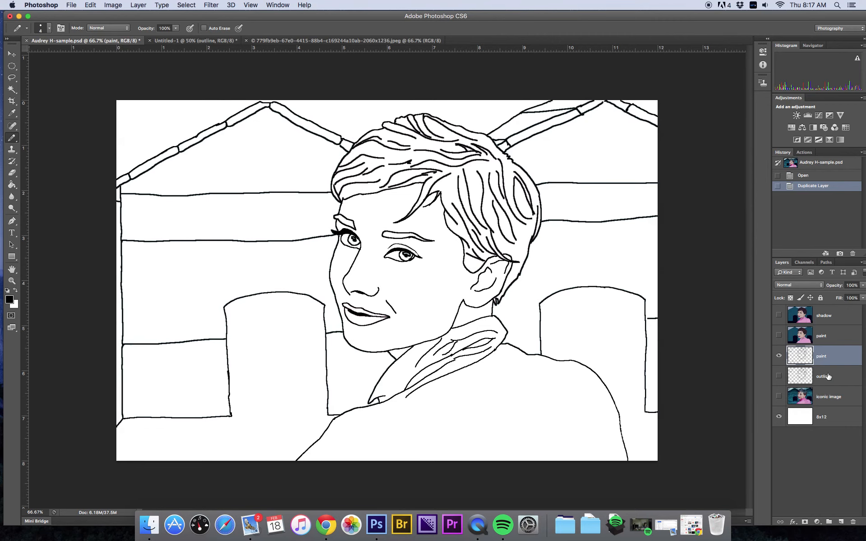
click(779, 396)
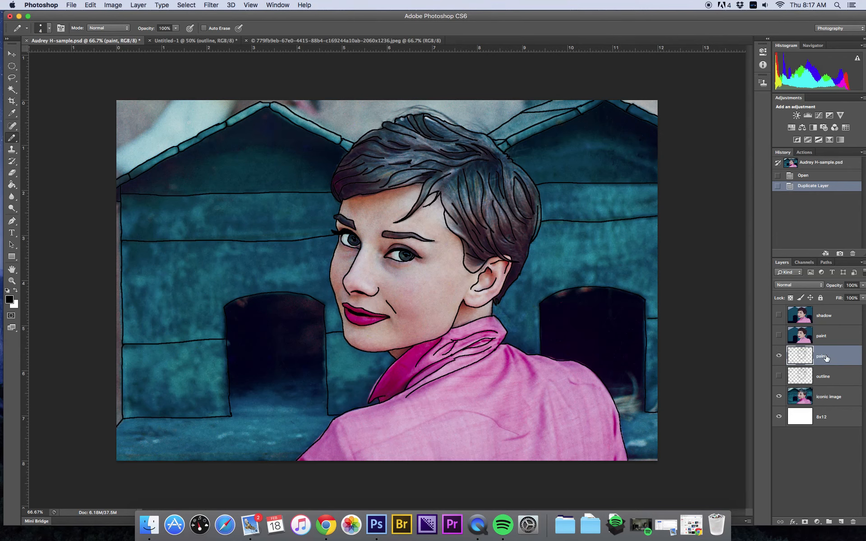
Step: Select the shirt with the Magic Wand, adding the collar area to the selection
click(12, 91)
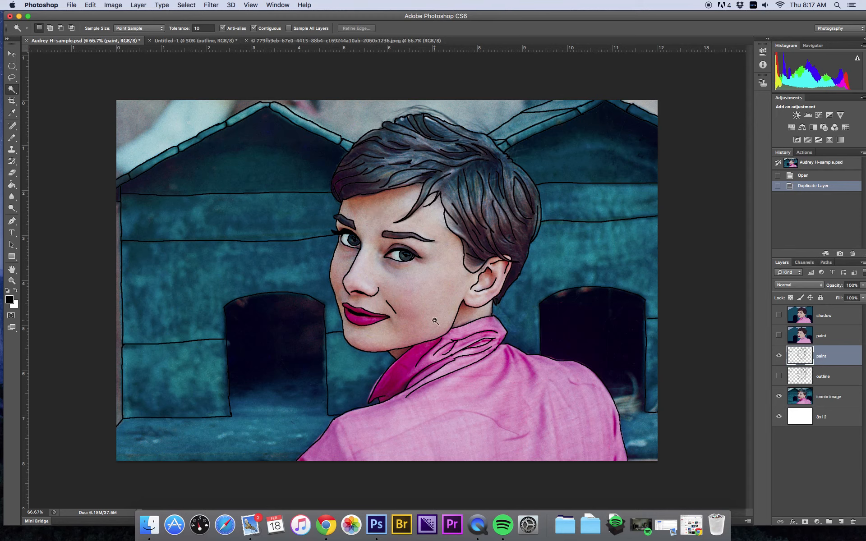
click(496, 400)
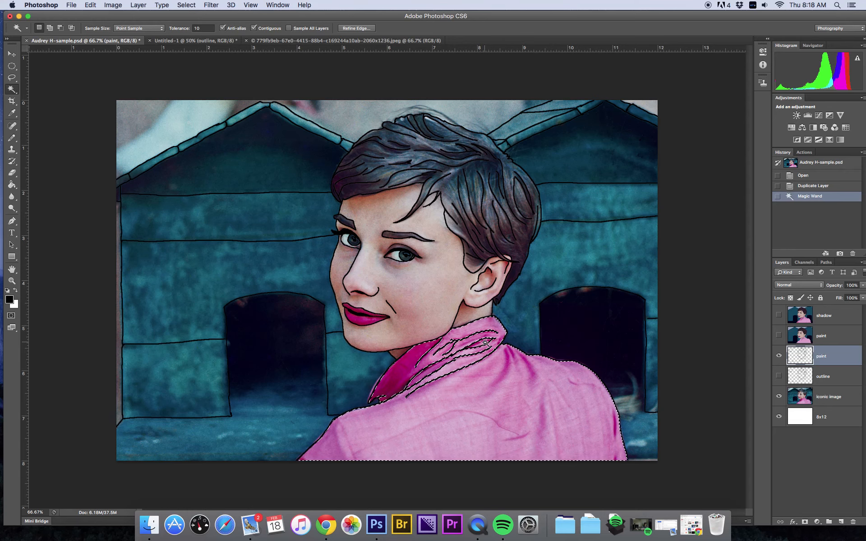
key(shift)
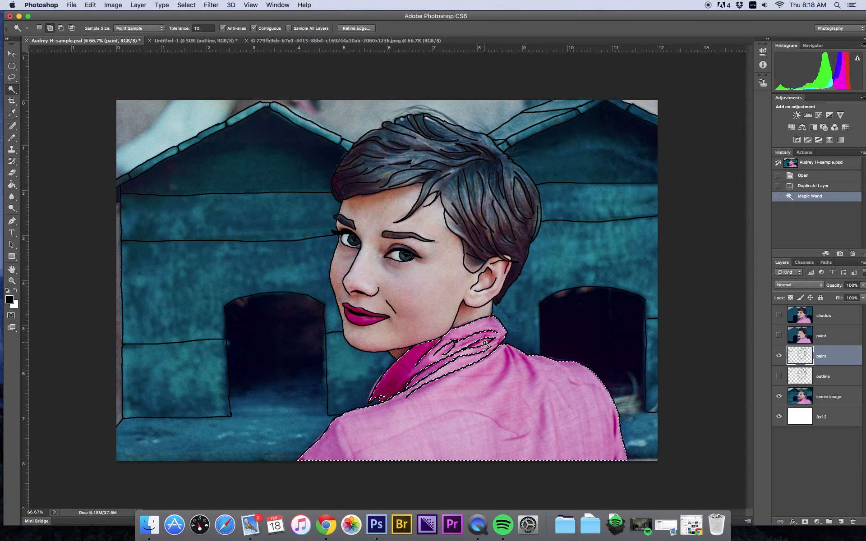
shift+click(482, 344)
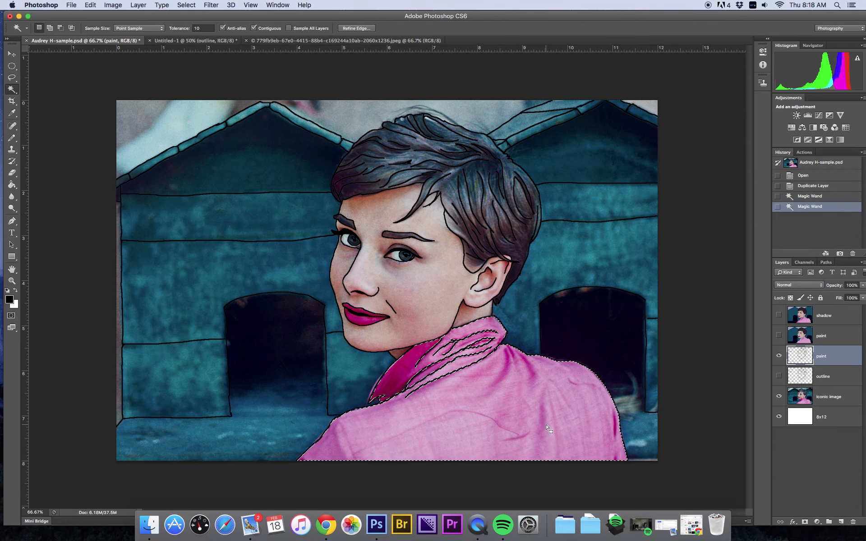
Step: Set the foreground colour to the shirt's pink, dc9bc6, sampled from the photo layer
click(829, 402)
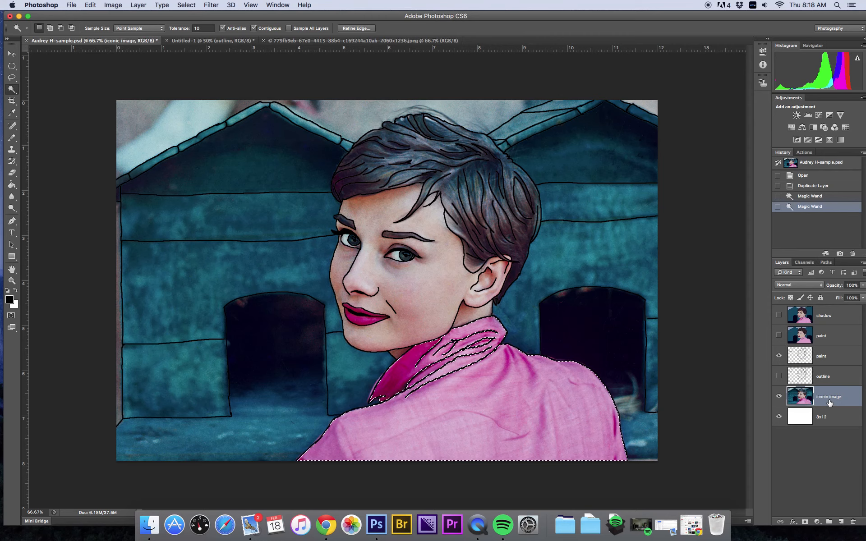
click(9, 301)
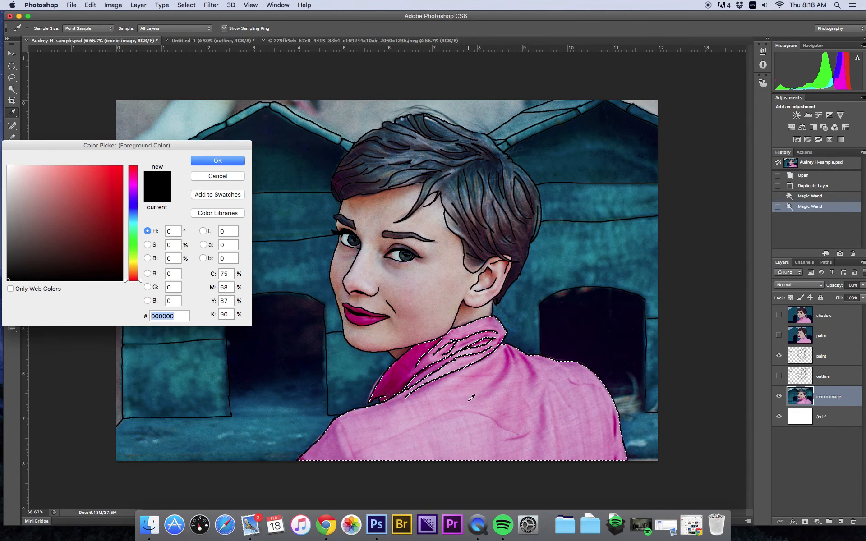
click(511, 425)
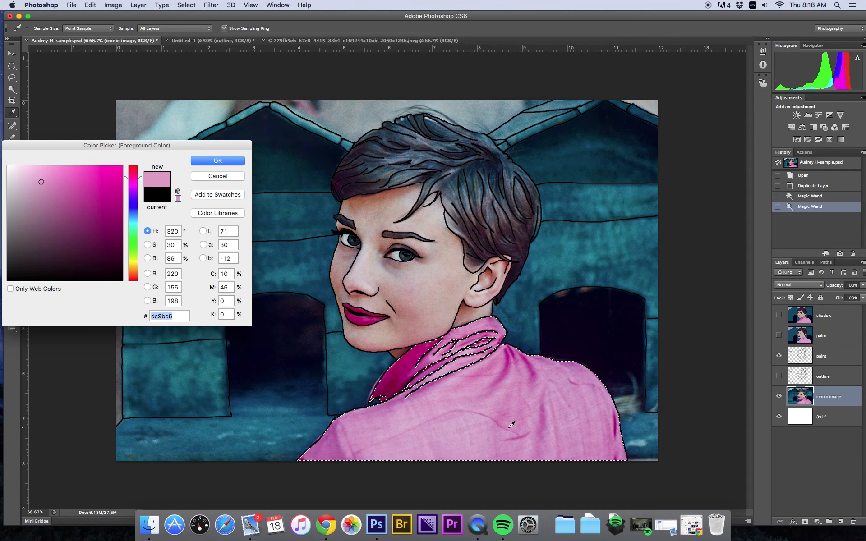
click(225, 160)
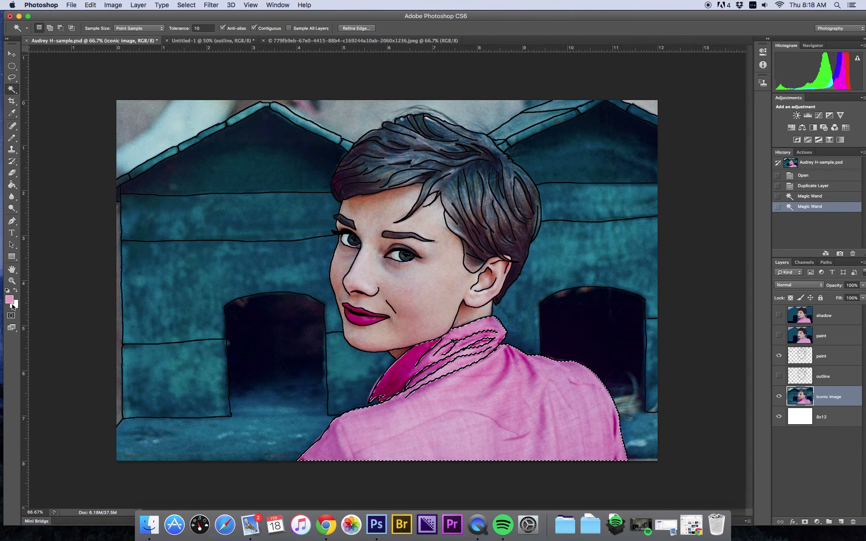
Step: Fill the shirt selection with pink on the paint layer using the Paint Bucket, then turn off Contiguous
click(842, 357)
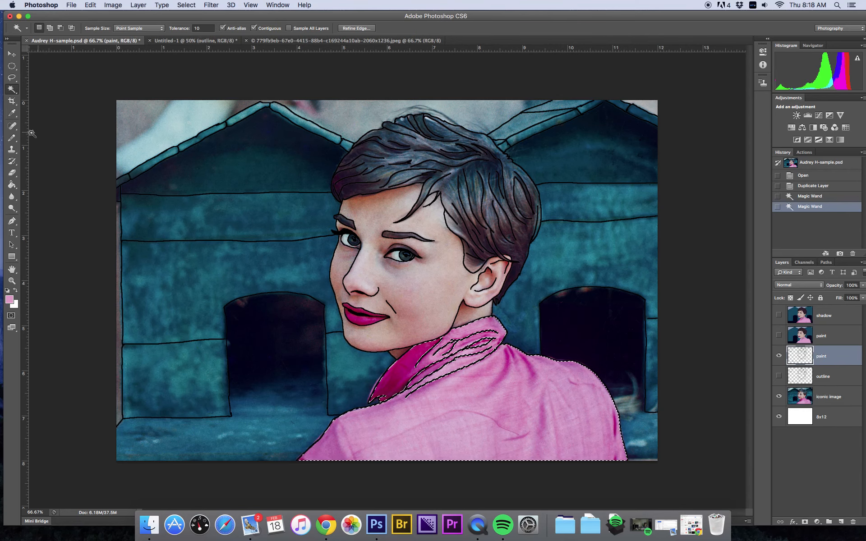
click(12, 161)
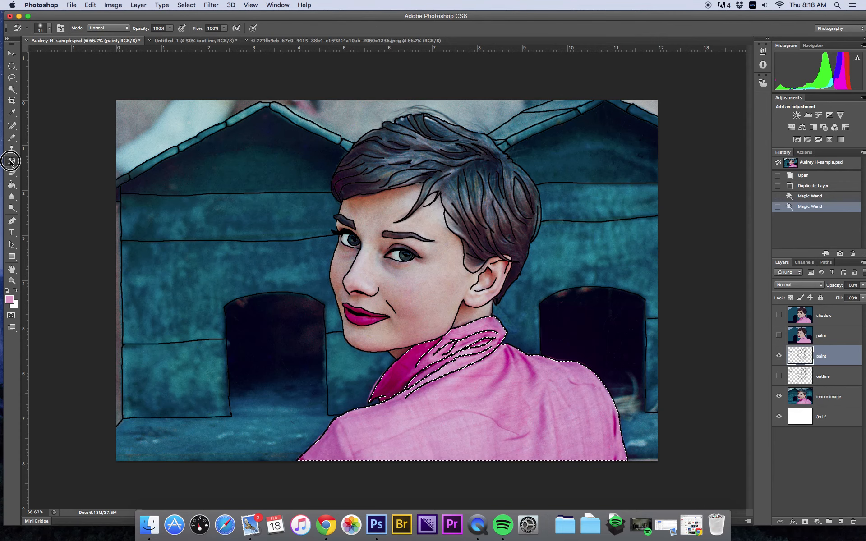
click(12, 184)
click(45, 165)
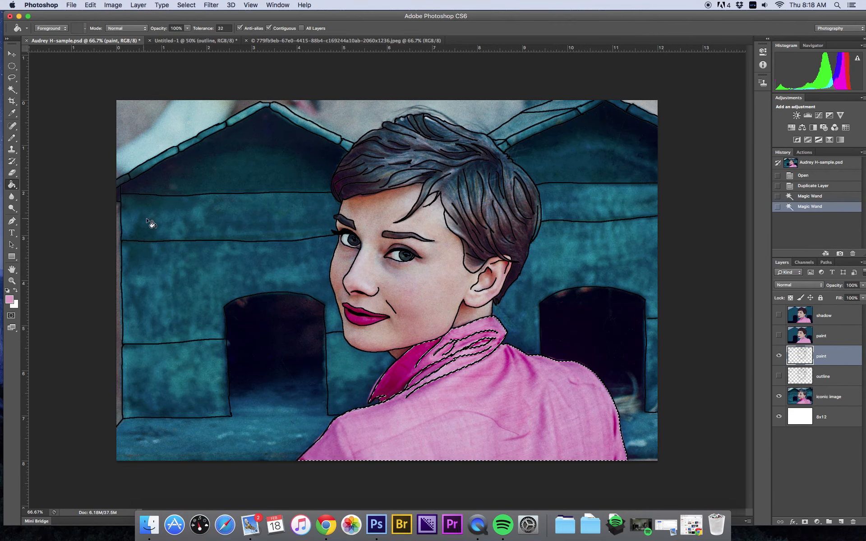
click(497, 408)
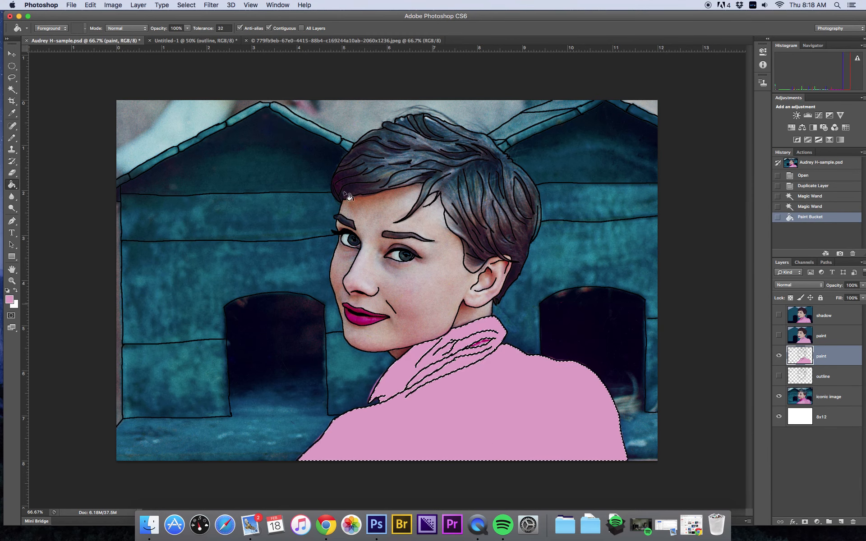
click(269, 29)
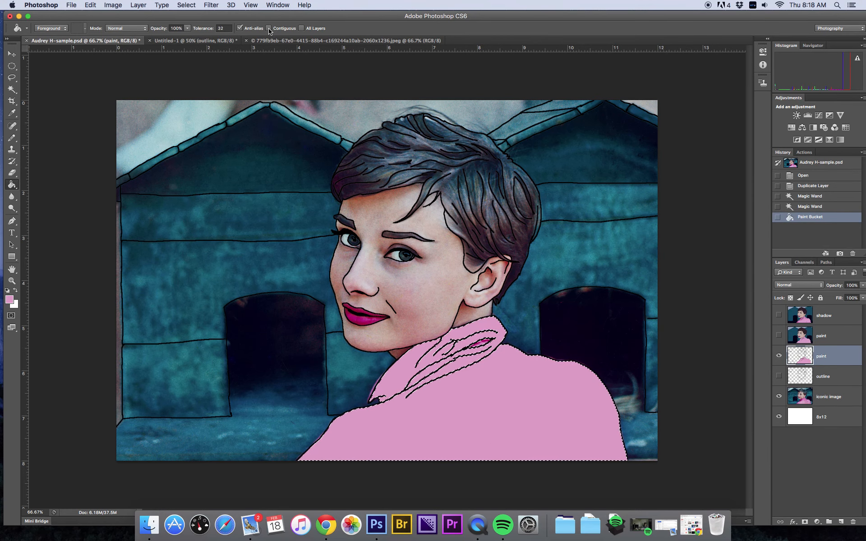
Step: Fill the remaining collar folds with the pink using the Paint Bucket
click(504, 394)
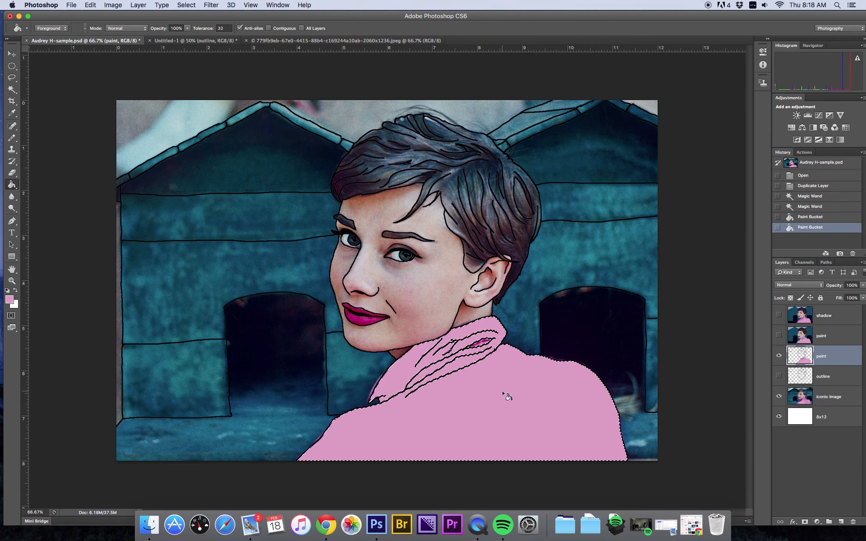
click(488, 347)
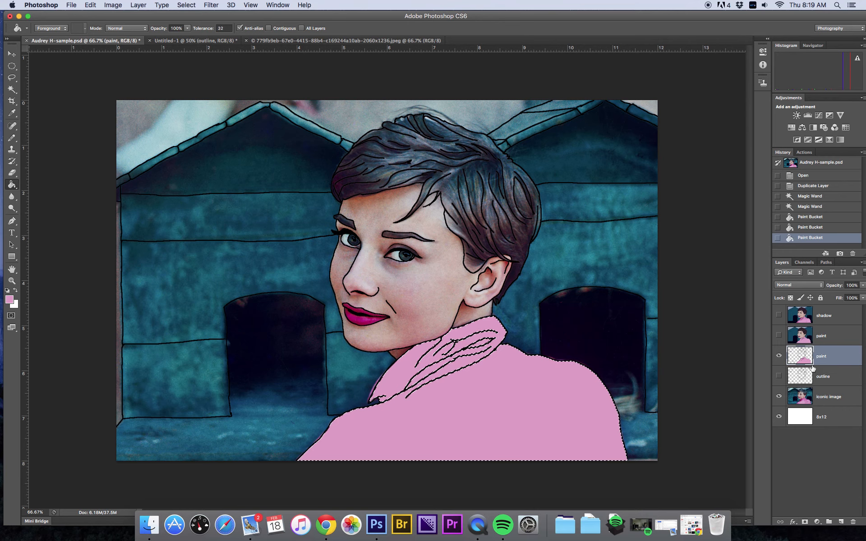
Step: Select the face, ear and neck skin with the Magic Wand, adding each area to the selection
click(12, 90)
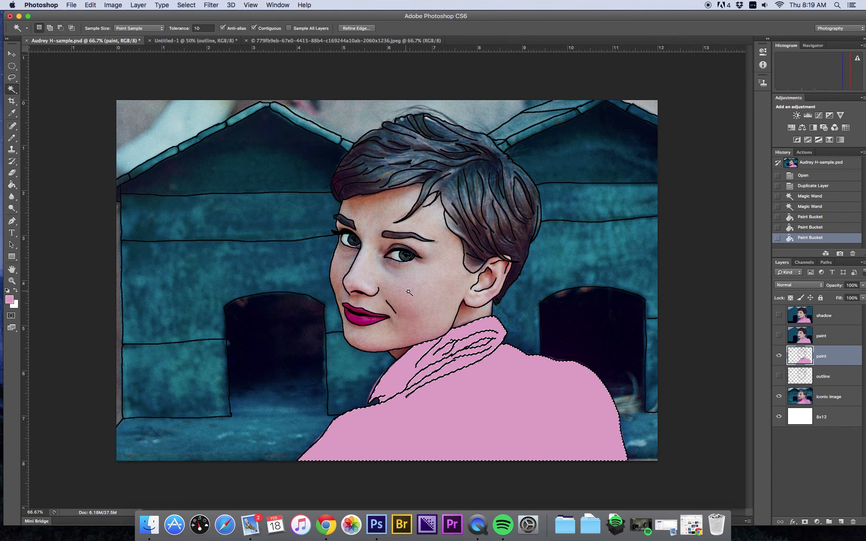
click(446, 343)
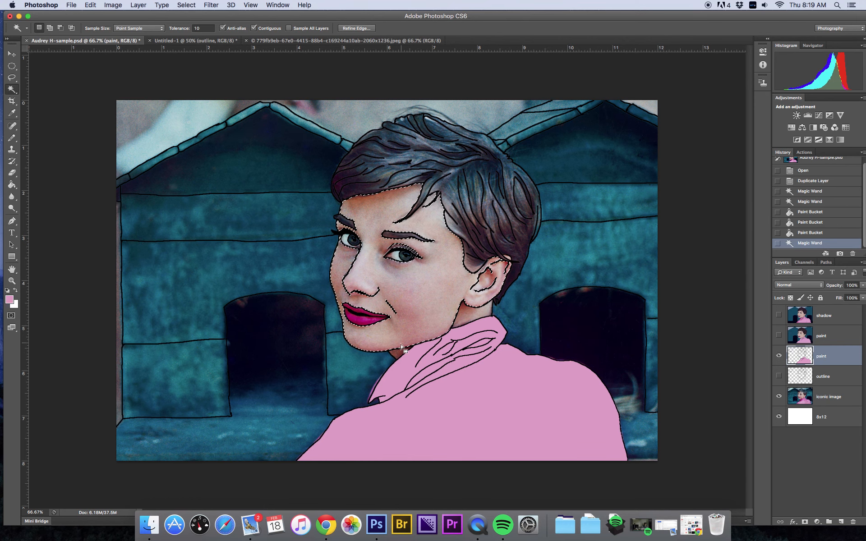
key(shift)
shift+click(468, 313)
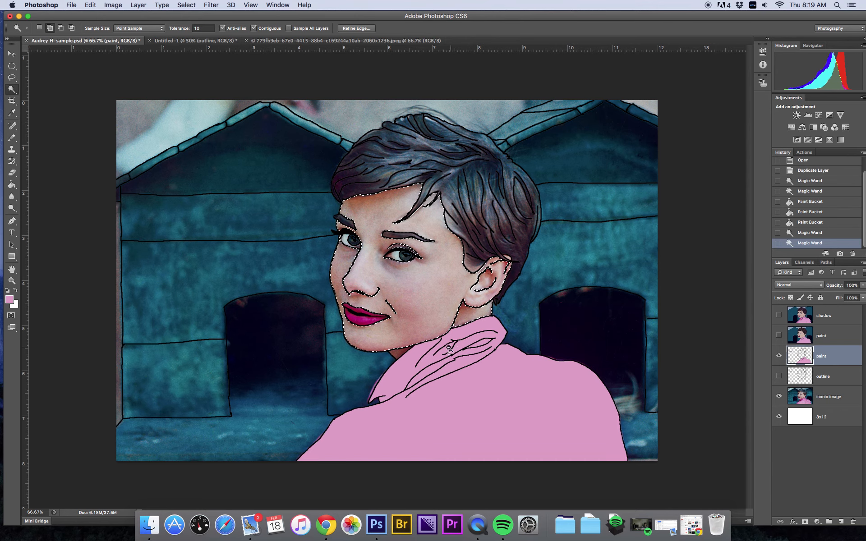
shift+click(398, 356)
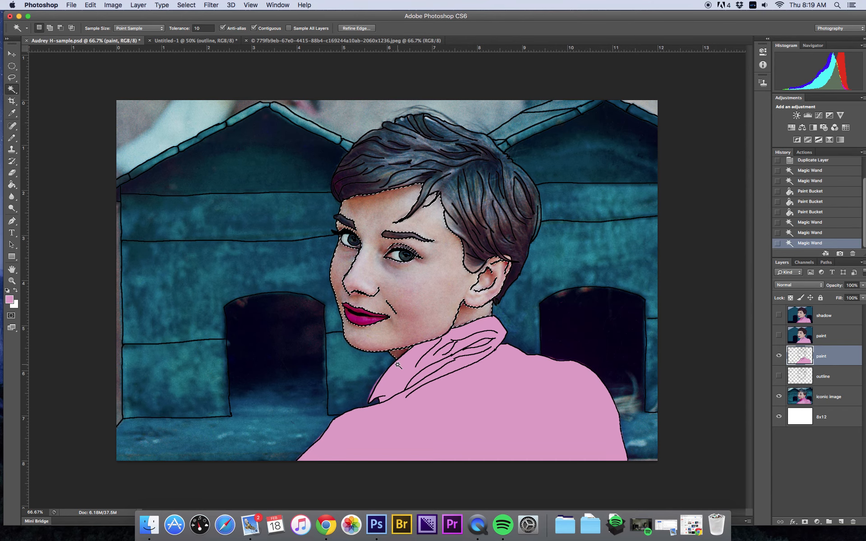
Step: Set the foreground colour to the skin tone c3a0a4 sampled from the photo layer
click(838, 399)
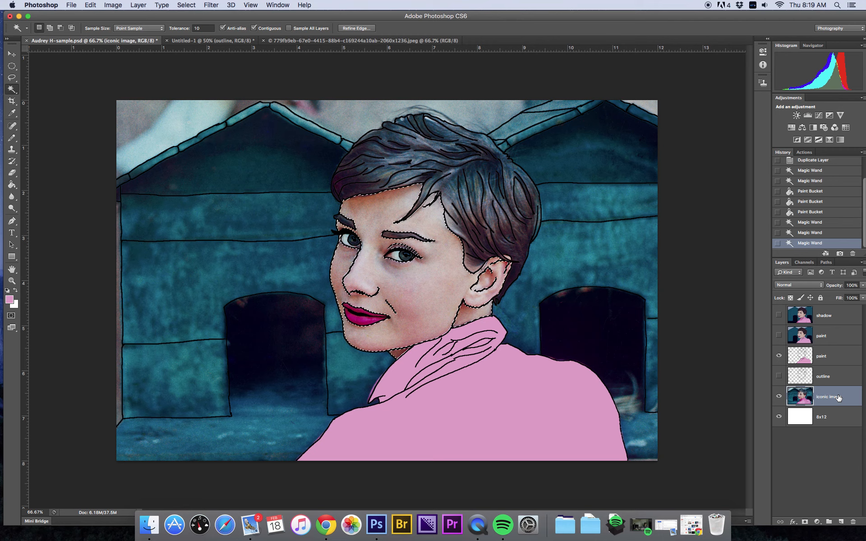
click(9, 300)
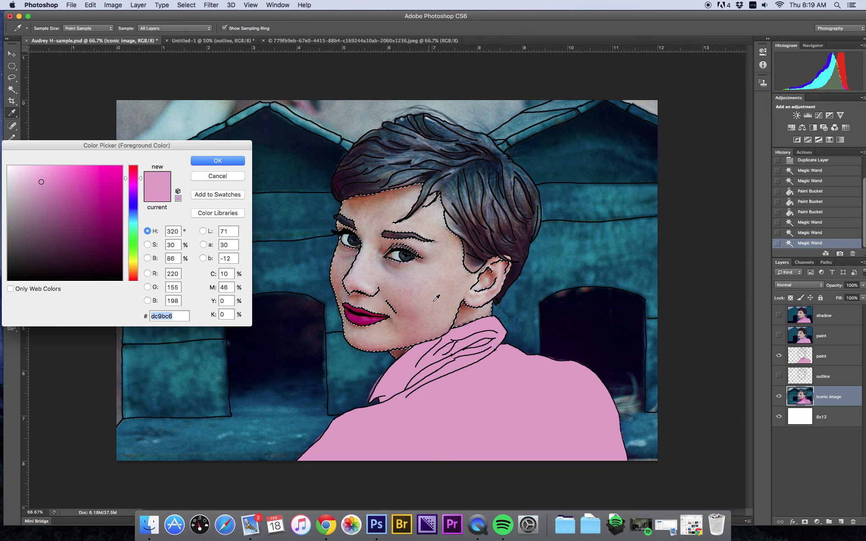
click(418, 296)
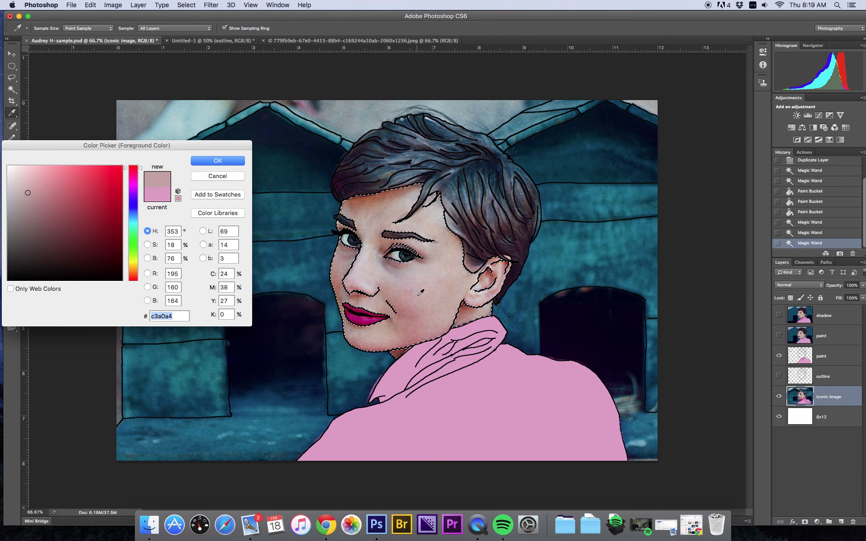
click(218, 160)
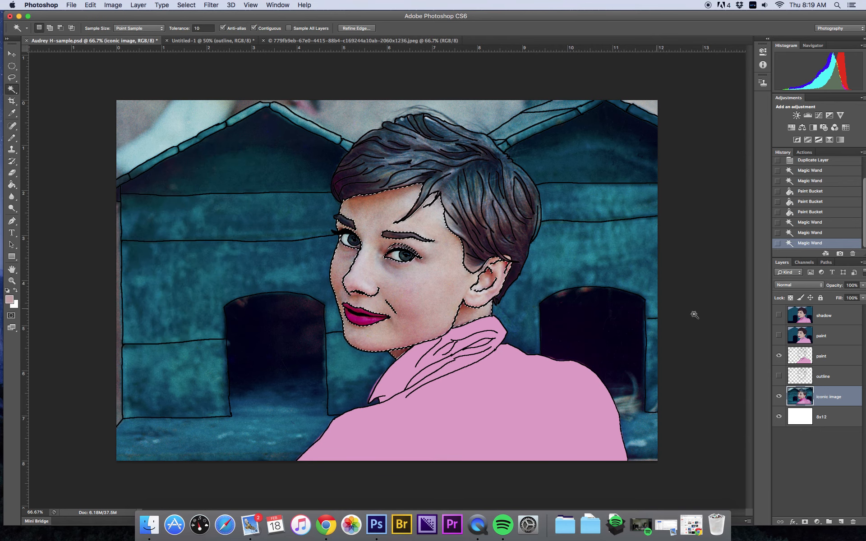
Step: Fill the skin selection with the skin tone on the paint layer using the Paint Bucket
click(807, 353)
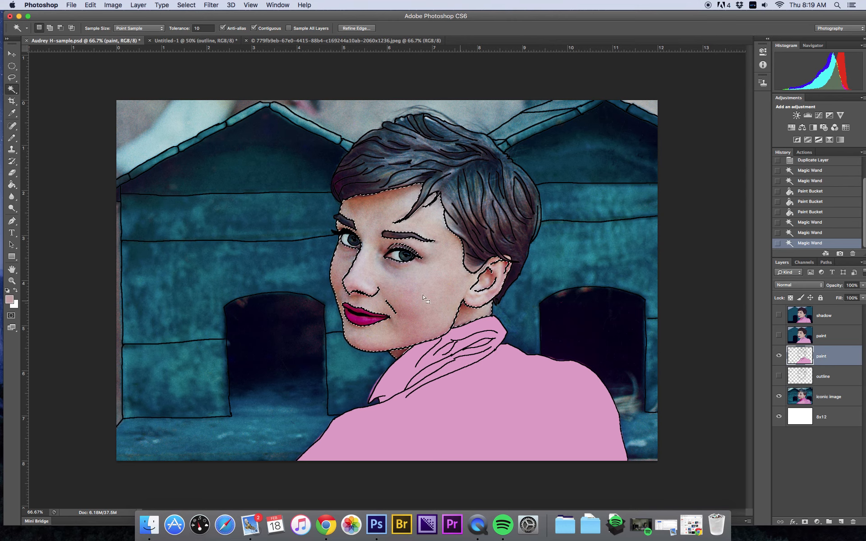
click(12, 184)
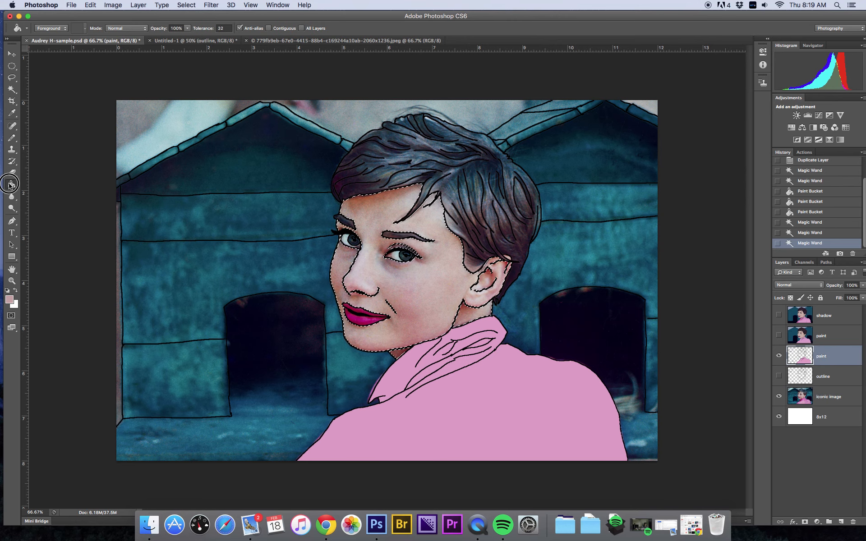
click(417, 289)
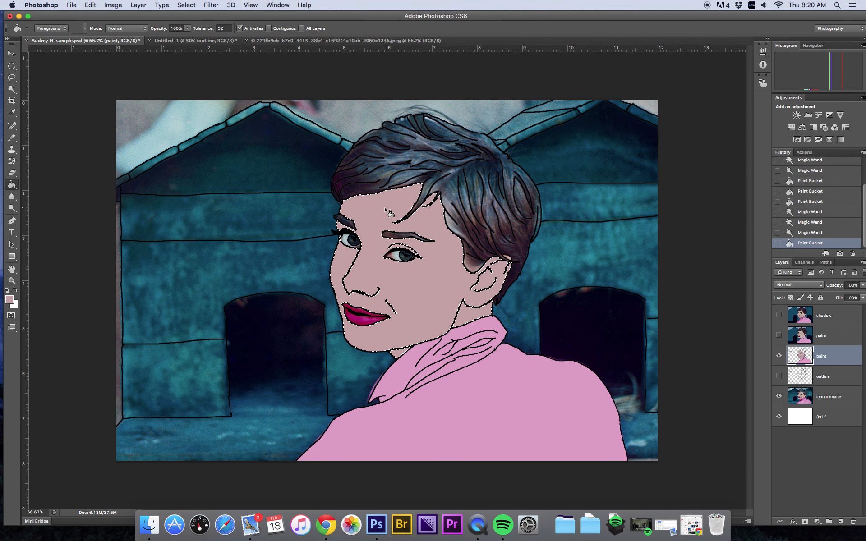
Step: Turn on the upper paint layer to compare it with the working paint layer
click(779, 336)
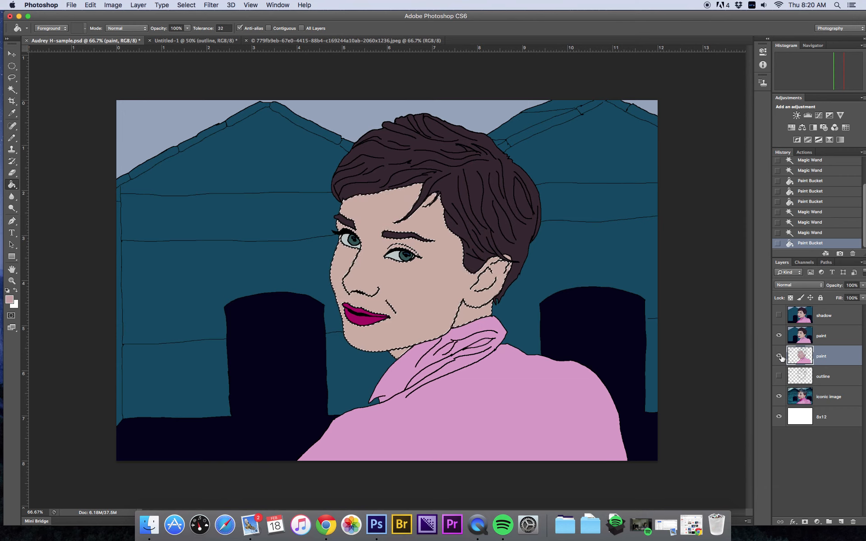
click(780, 356)
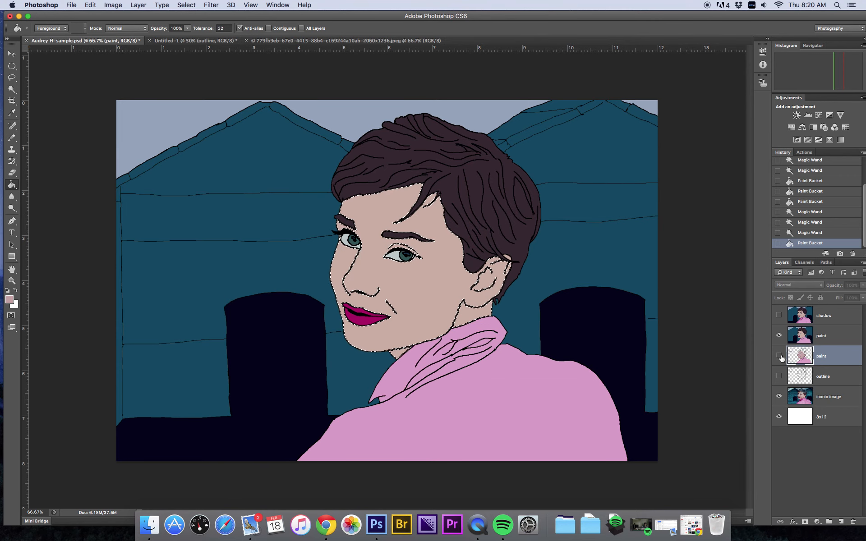
click(779, 355)
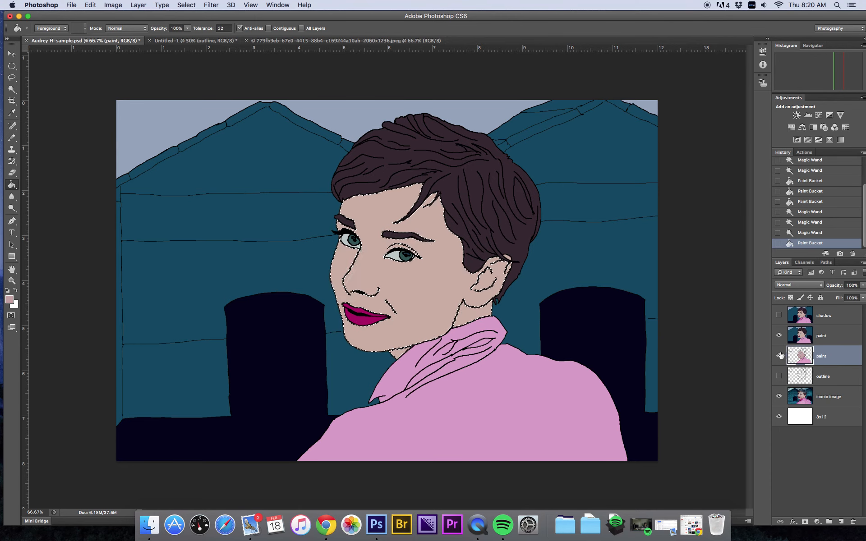
click(778, 317)
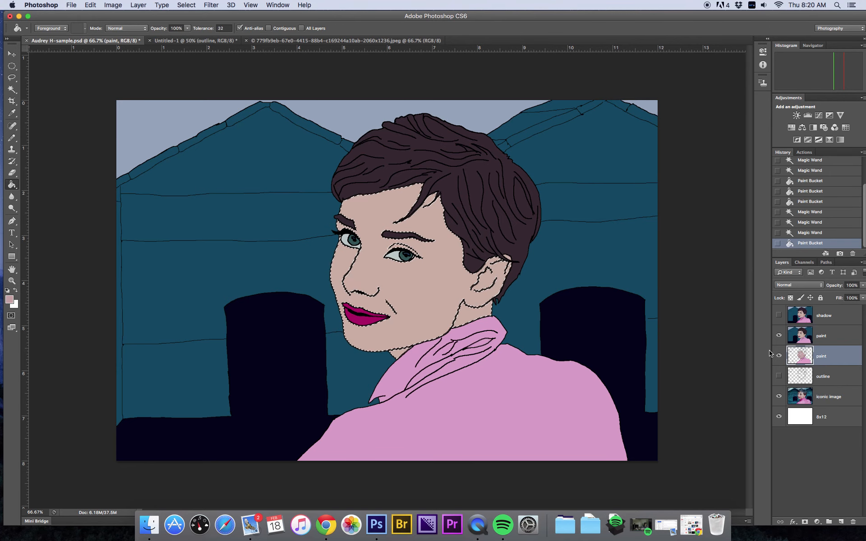
Step: Deselect and delete the working paint layer
key(super+d)
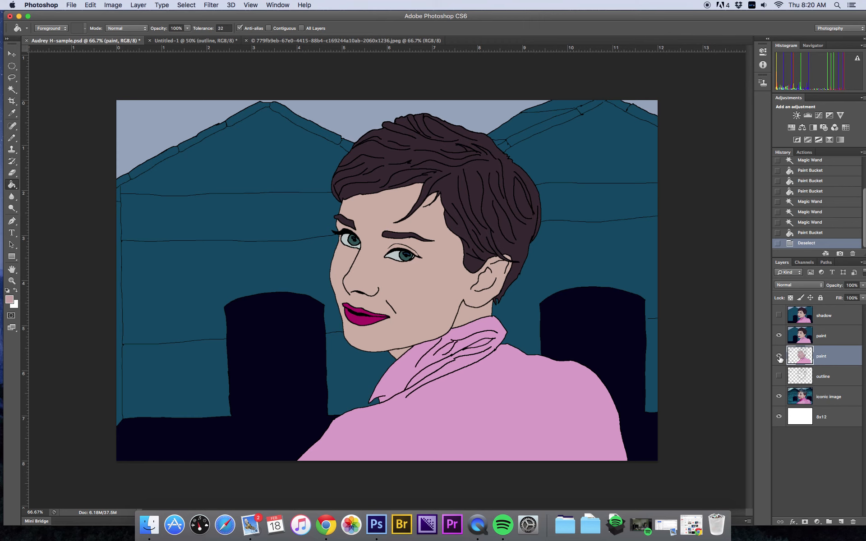
right_click(827, 357)
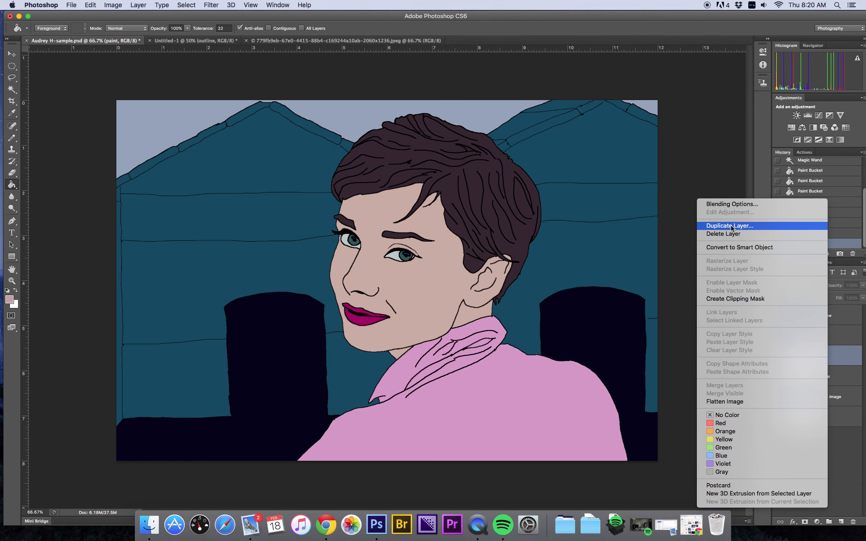
click(732, 239)
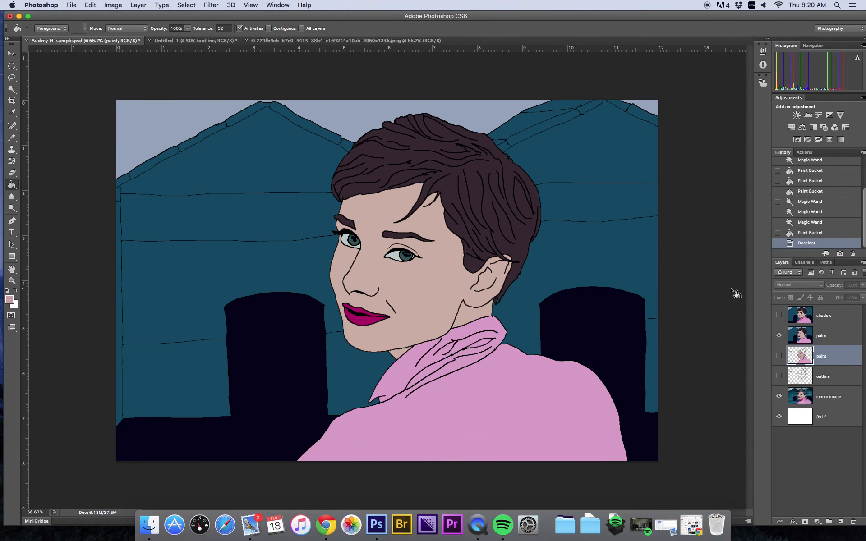
click(507, 177)
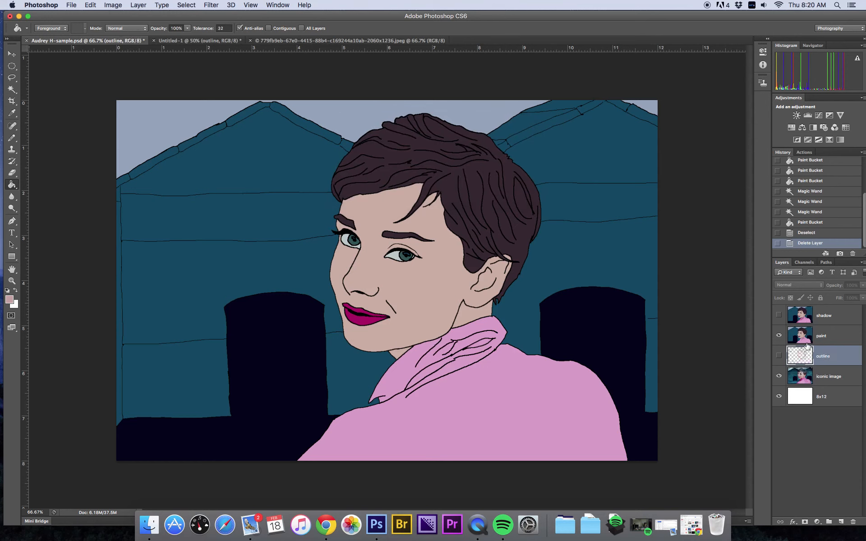
Step: Duplicate the remaining paint layer as a new layer named shadows
click(799, 336)
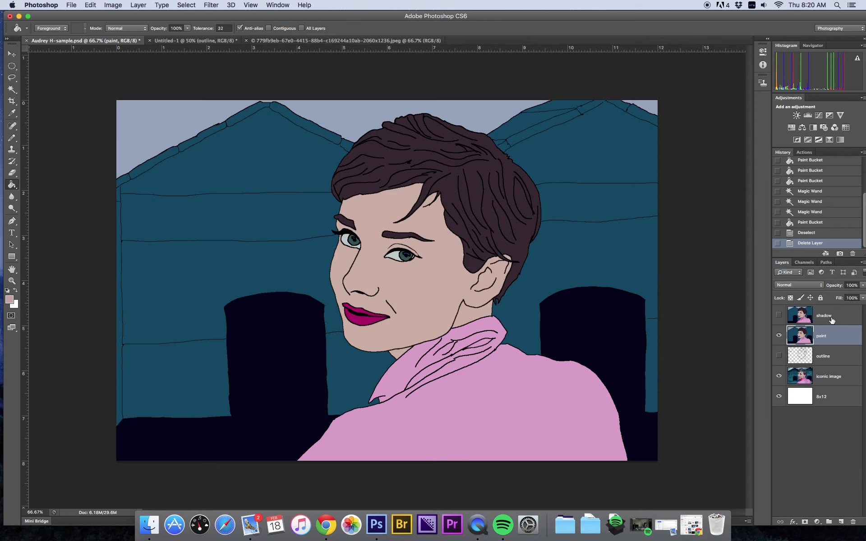
click(778, 317)
click(778, 317)
right_click(840, 338)
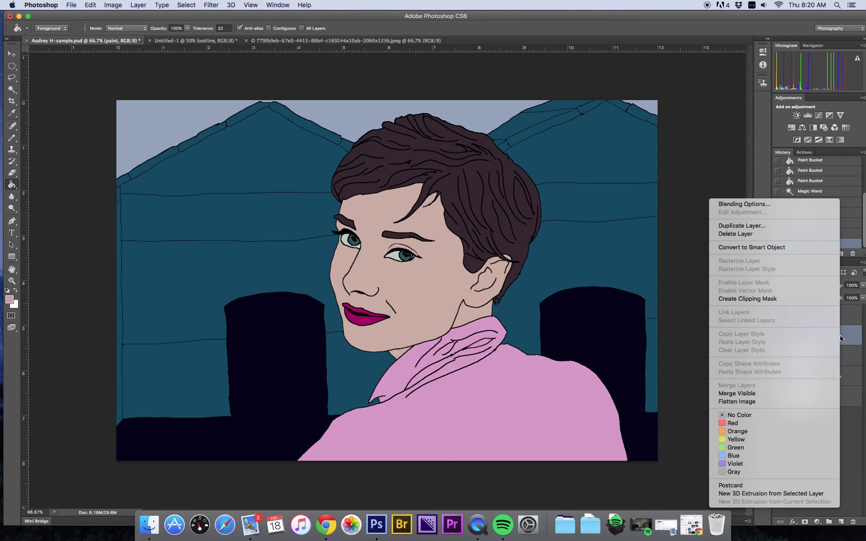
click(762, 227)
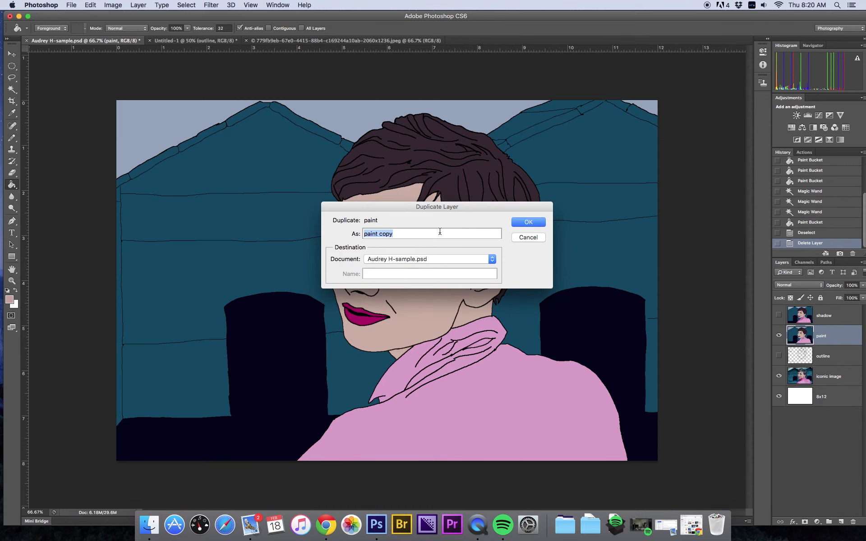
text(shadows)
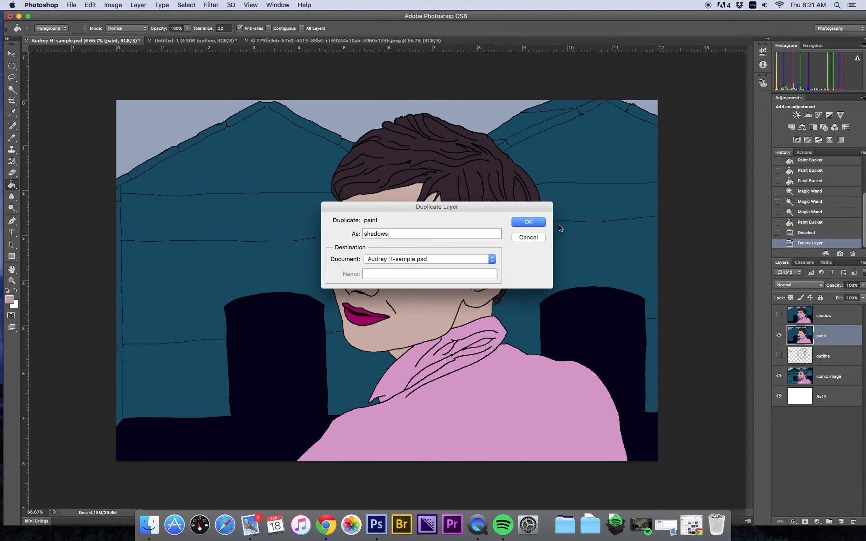
key(Return)
Step: Hide the paint layer and select the shirt and collar with the Magic Wand
click(779, 357)
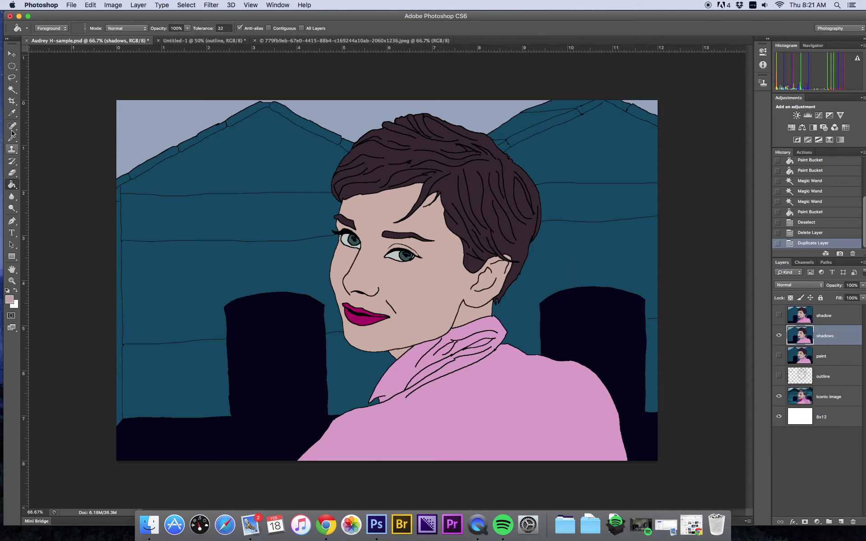
click(14, 91)
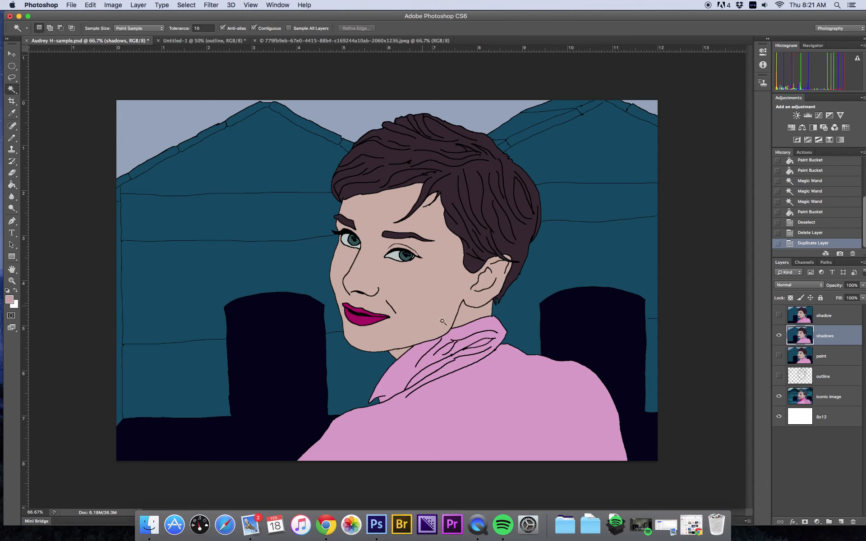
click(473, 430)
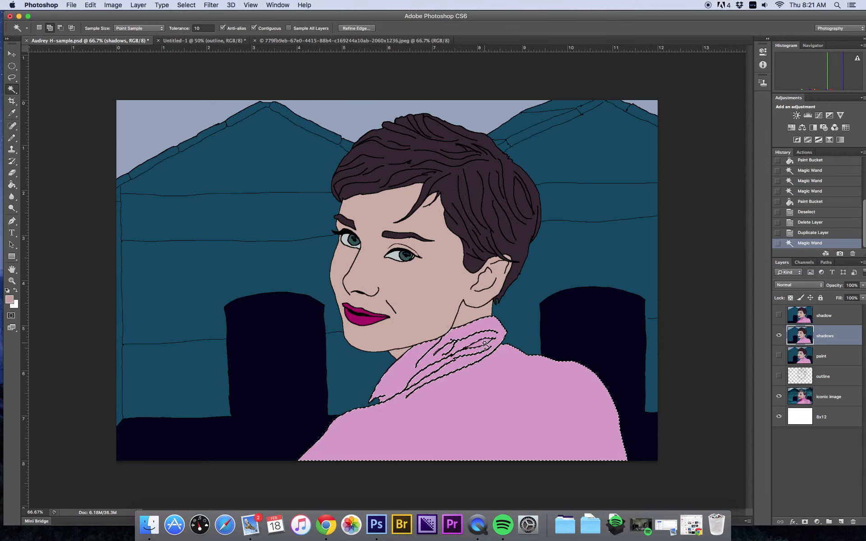
shift+click(464, 350)
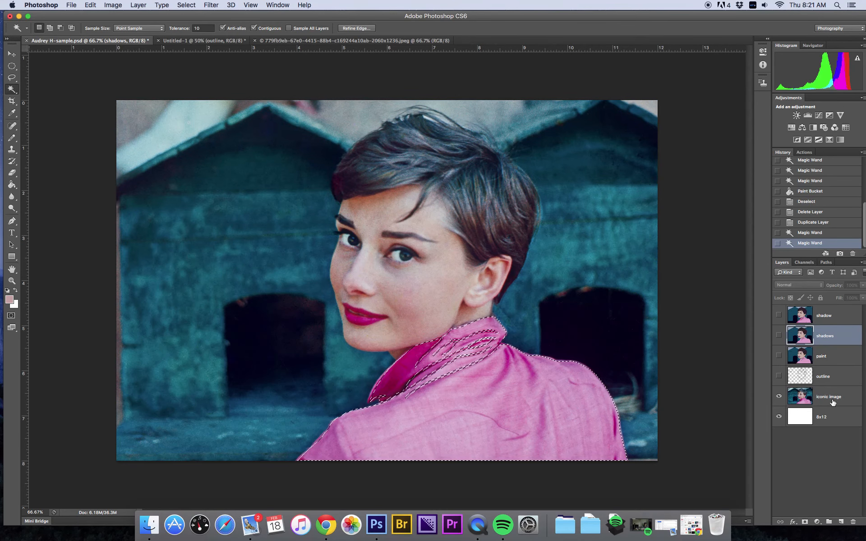
Step: Set the foreground colour to the darker collar pink sampled from the photo layer
click(829, 399)
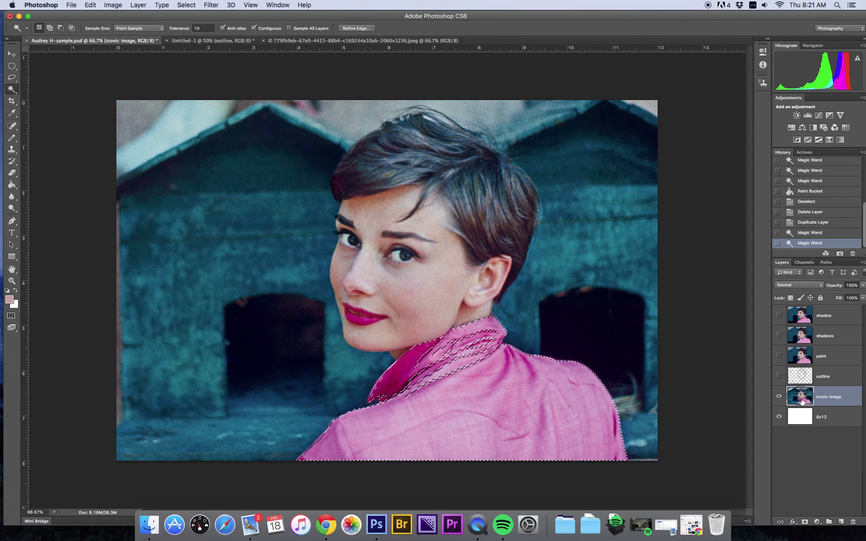
click(9, 300)
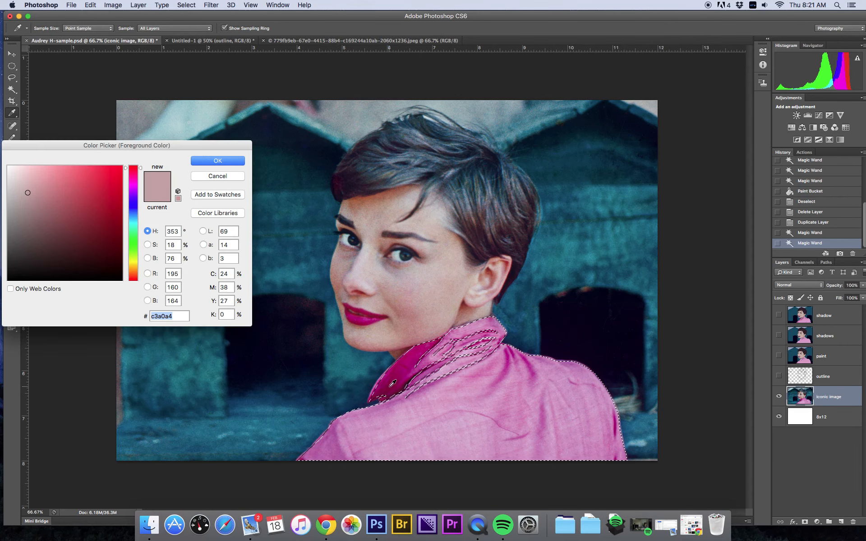
click(393, 383)
click(220, 162)
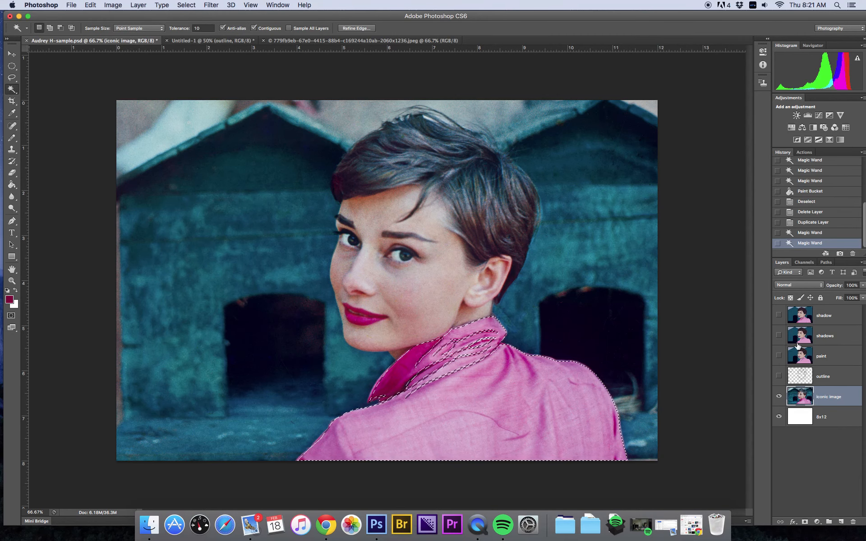
Step: Show and select the shadows layer and switch to the Brush Tool
click(778, 335)
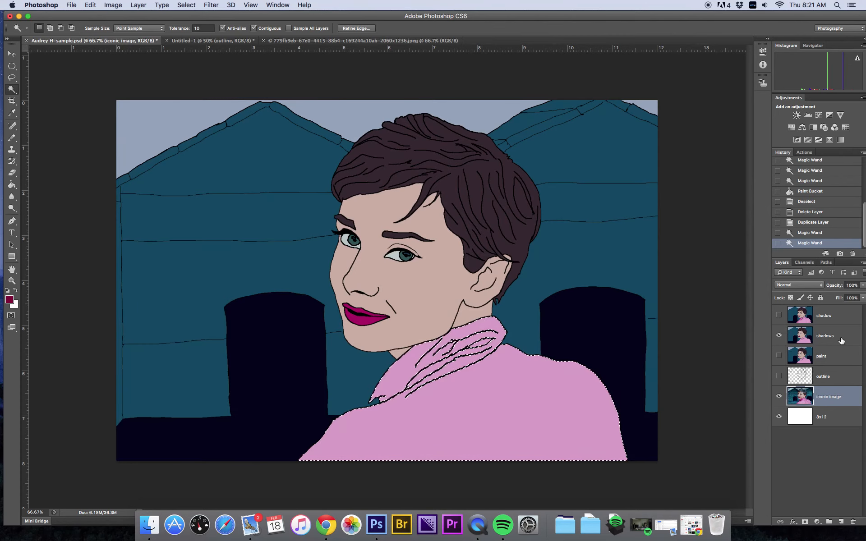
click(840, 340)
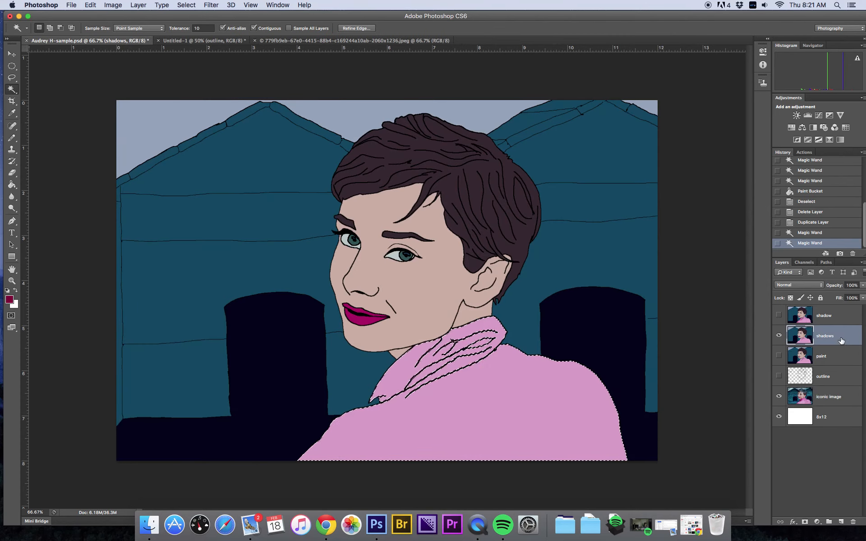
click(13, 139)
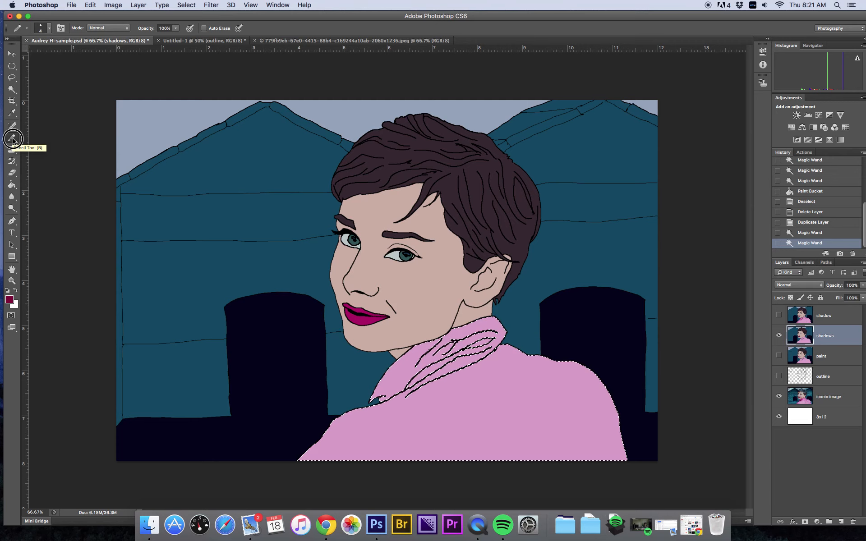
drag(13, 141, 52, 143)
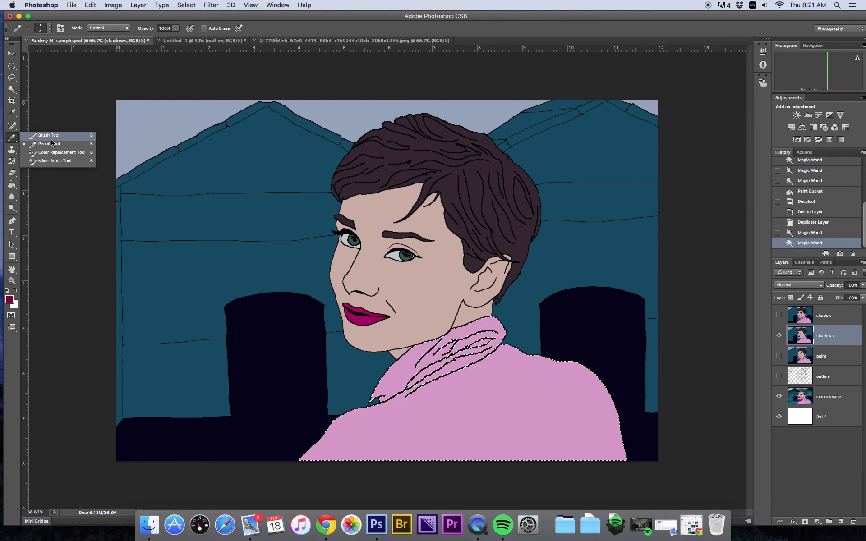
click(53, 140)
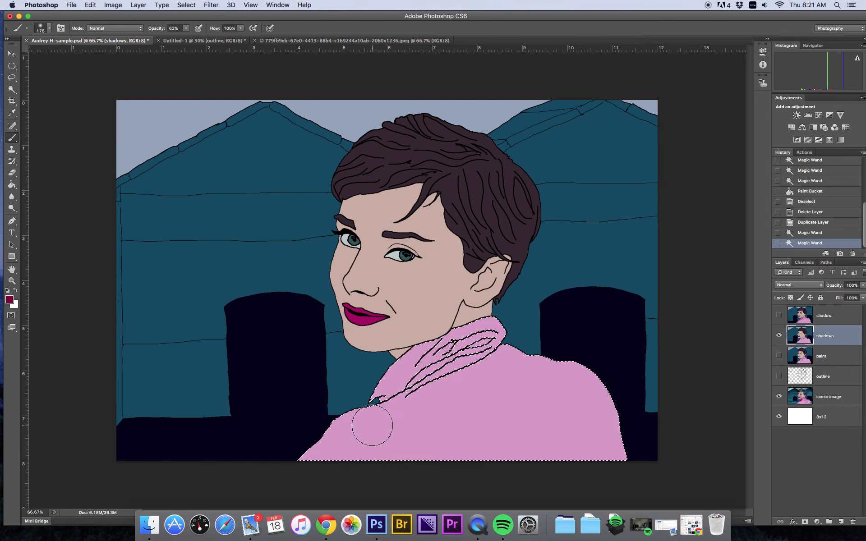
Step: Set the brush to a soft 0% hardness and its opacity to 13%
click(50, 30)
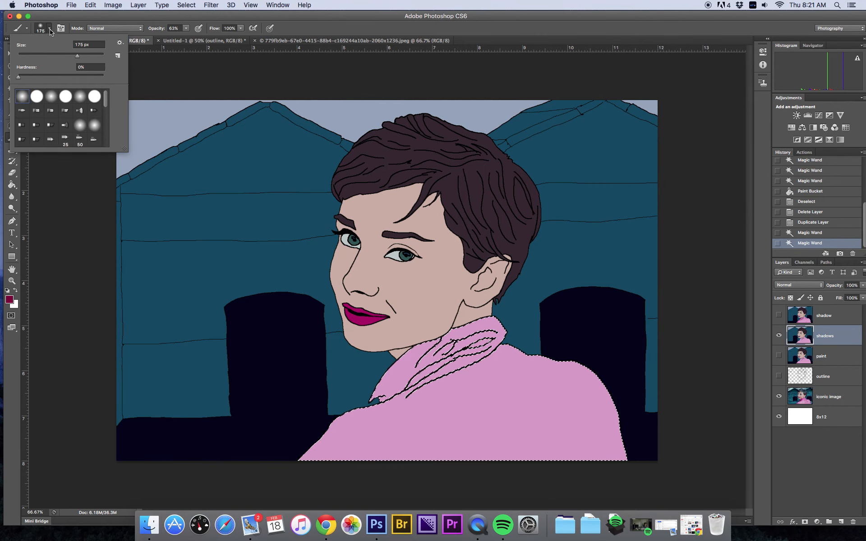
mouse_move(19, 77)
mouse_down()
mouse_move(31, 77)
mouse_move(14, 77)
mouse_up()
click(15, 79)
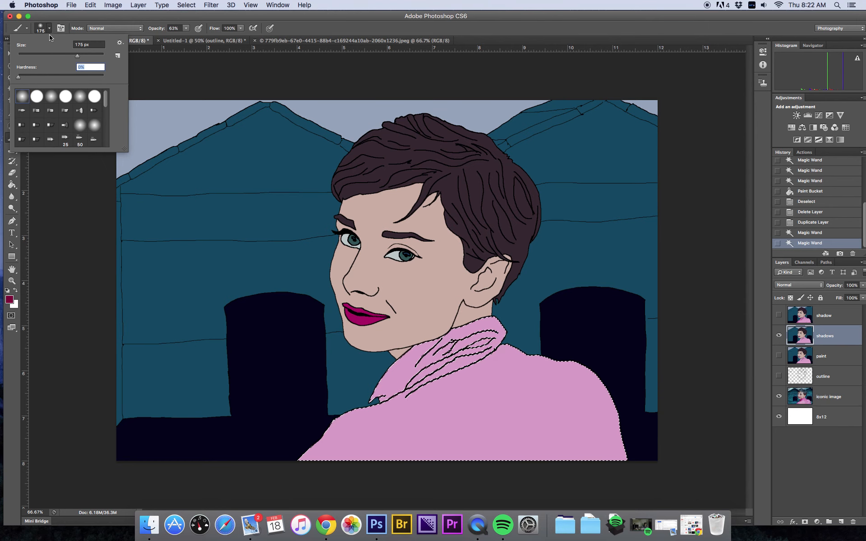
click(59, 18)
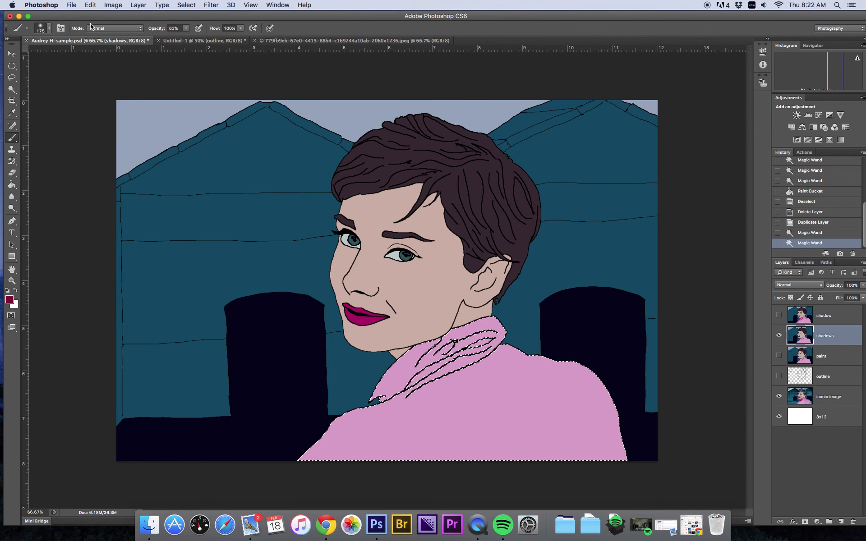
click(186, 28)
drag(189, 37, 166, 41)
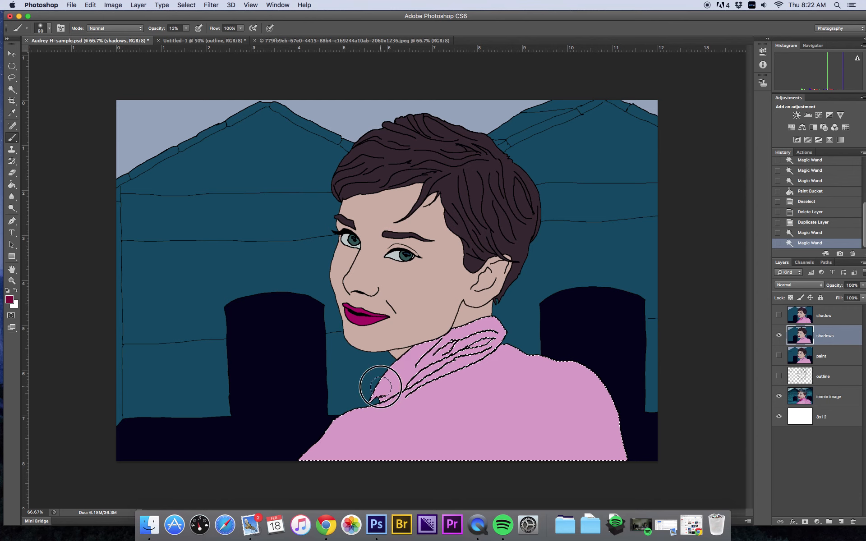
Step: Paint a soft darker-pink shadow on the collar near the neck on the shadows layer
drag(395, 370, 372, 390)
drag(369, 391, 386, 372)
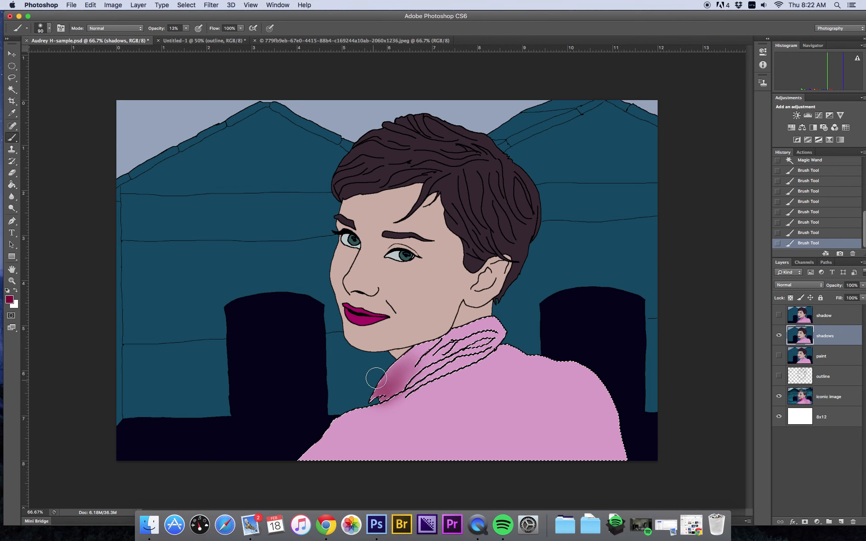
drag(382, 379, 392, 377)
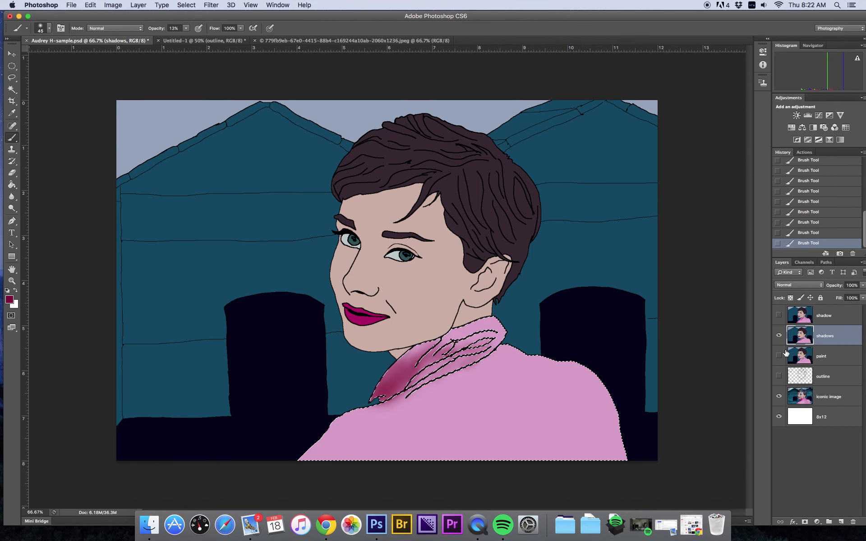
Step: Paint soft shadows on the shirt's lower left and shoulder fold, redoing one stroke, while toggling the shadows layer to compare with the photo
click(778, 335)
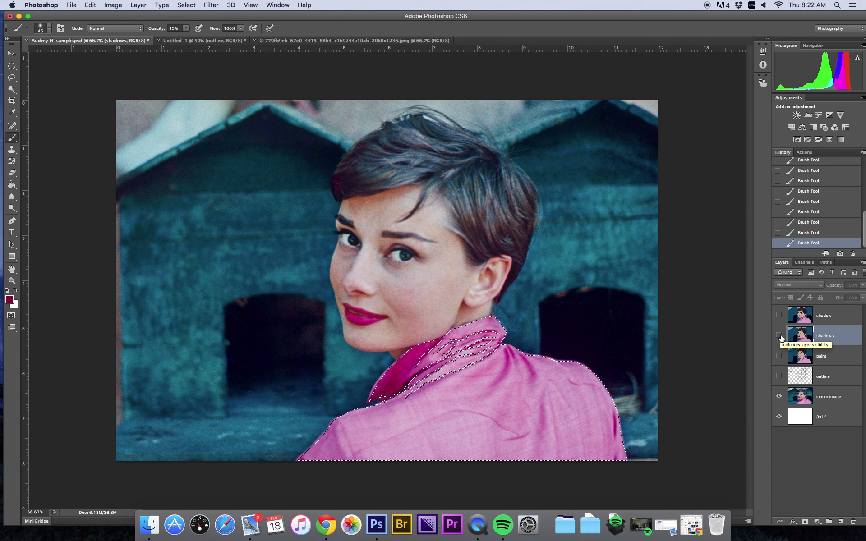
click(778, 336)
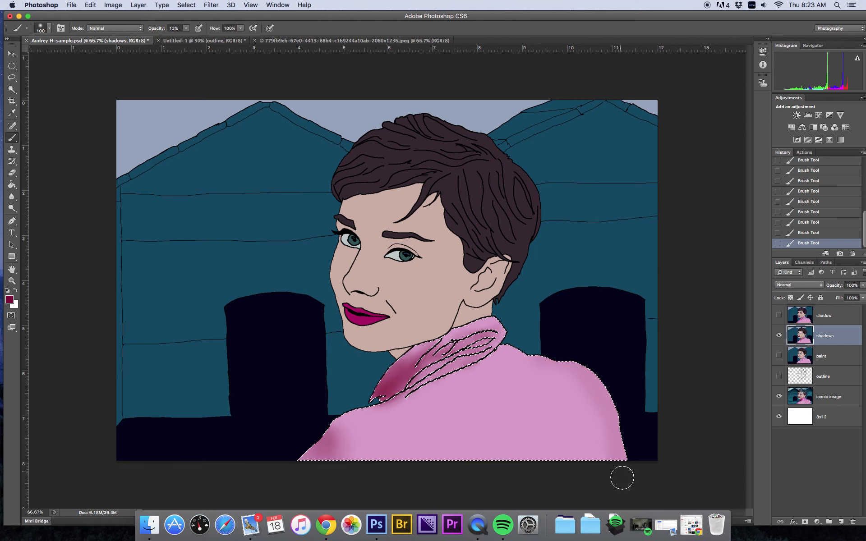
click(779, 335)
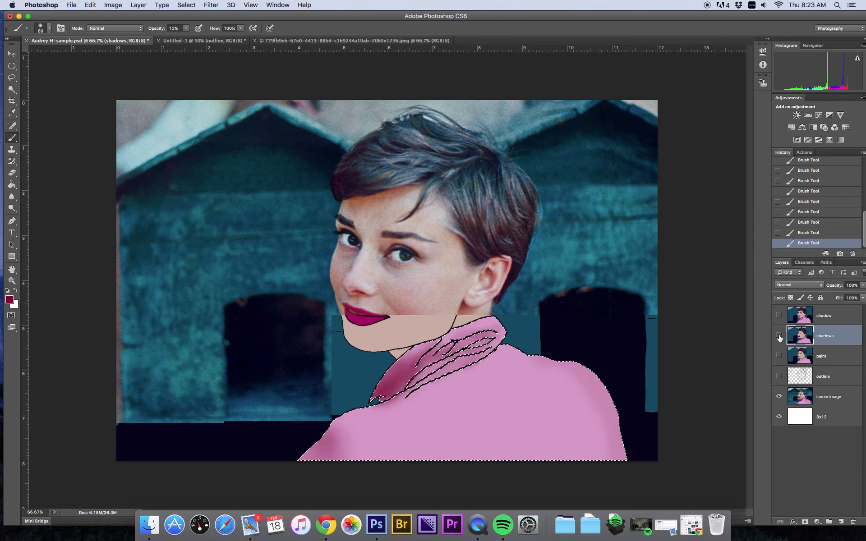
click(779, 336)
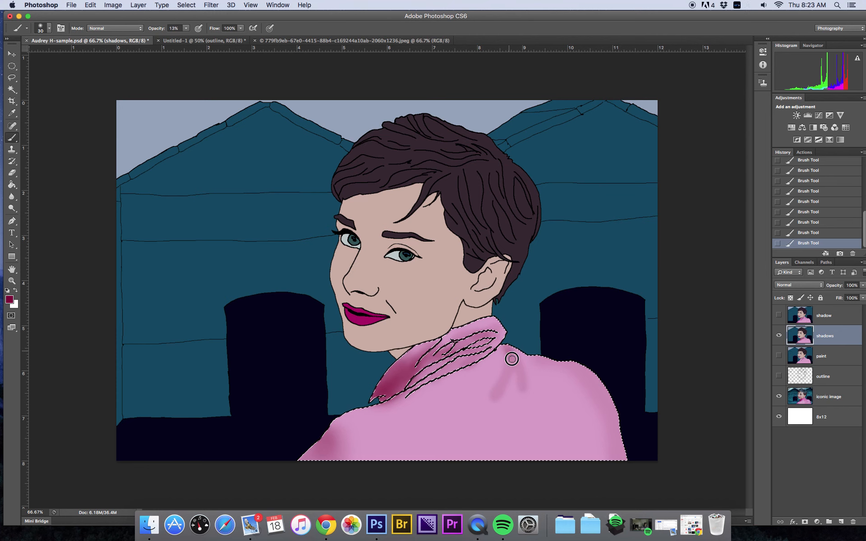
key(super+z)
drag(503, 346, 510, 365)
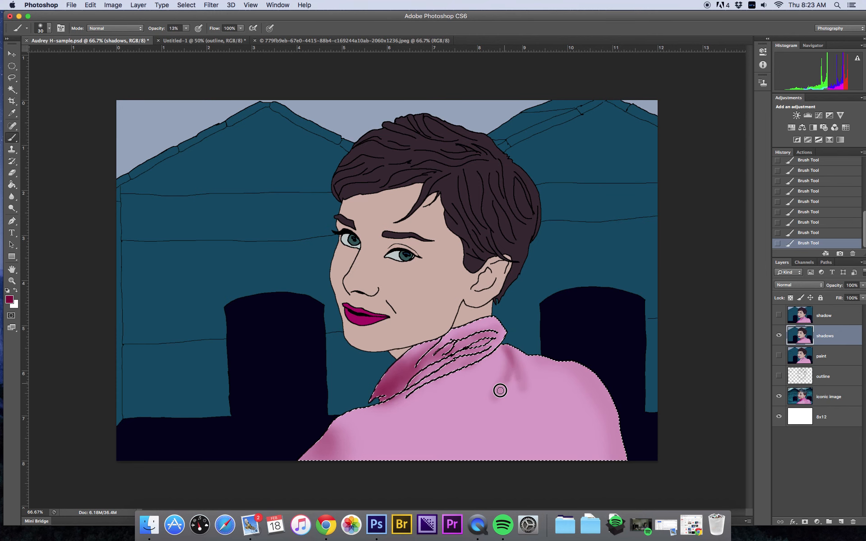
Step: Paint further fold shadows down the shirt's back, toggling the shadows layer to compare with the photo
click(778, 336)
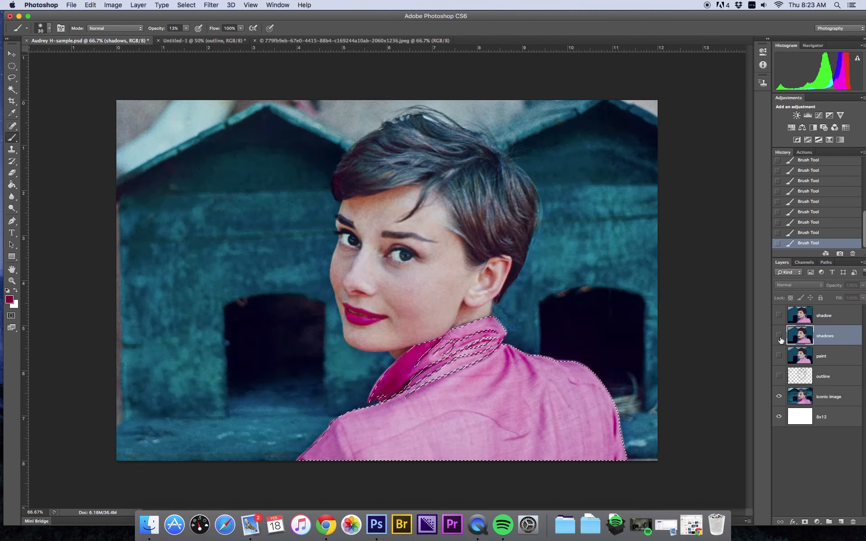
click(779, 335)
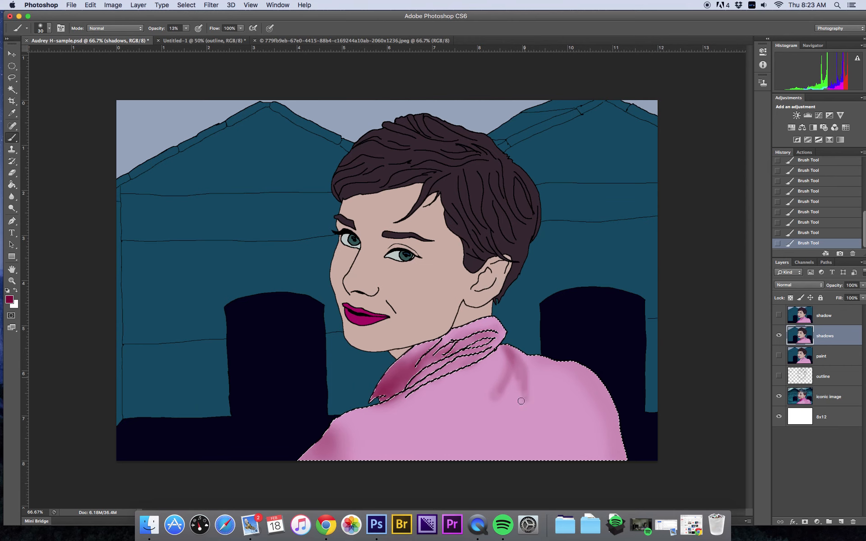
click(778, 336)
click(779, 336)
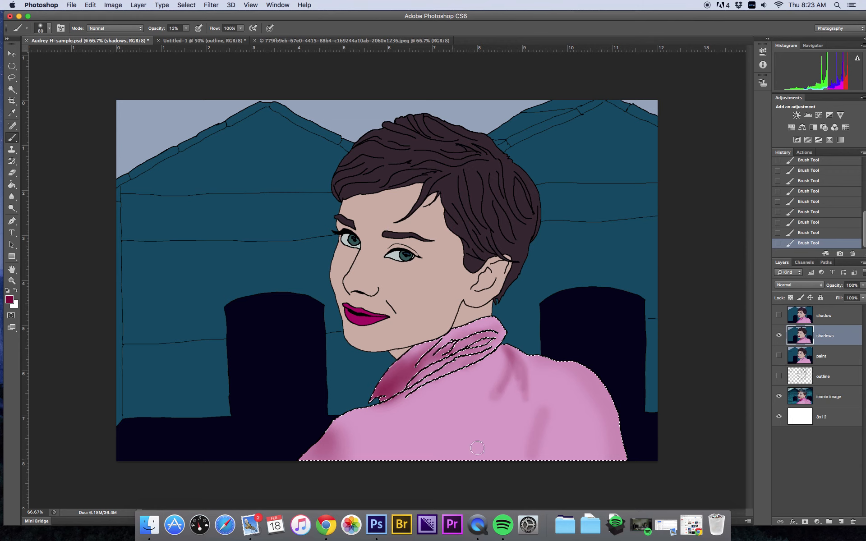
click(778, 336)
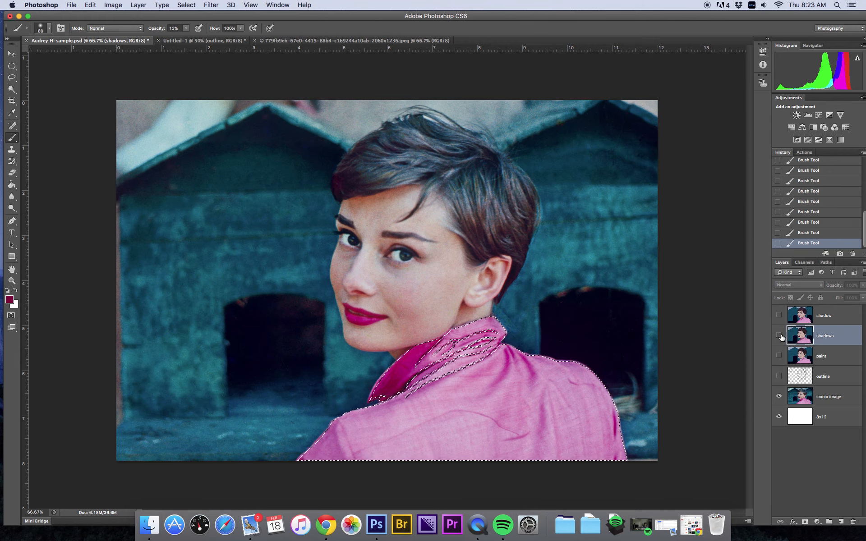
click(779, 335)
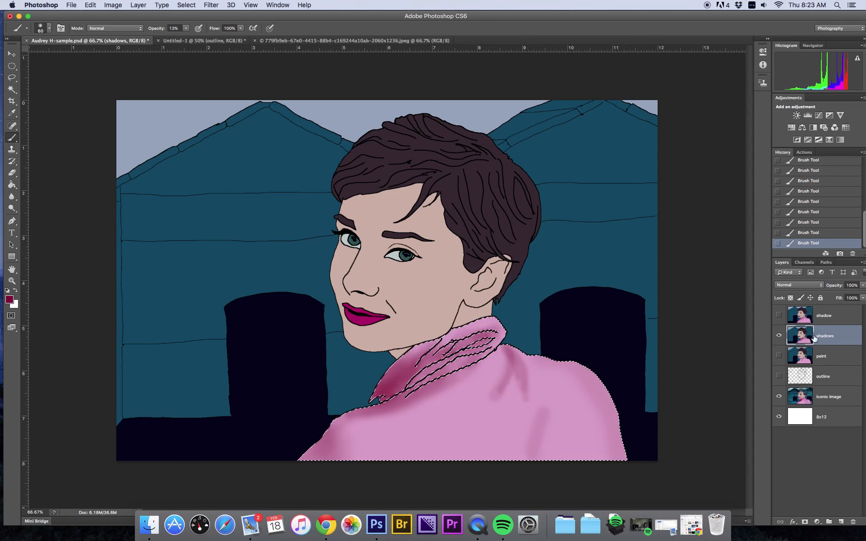
Step: Select the face and neck skin areas with the Magic Wand
click(12, 89)
click(439, 290)
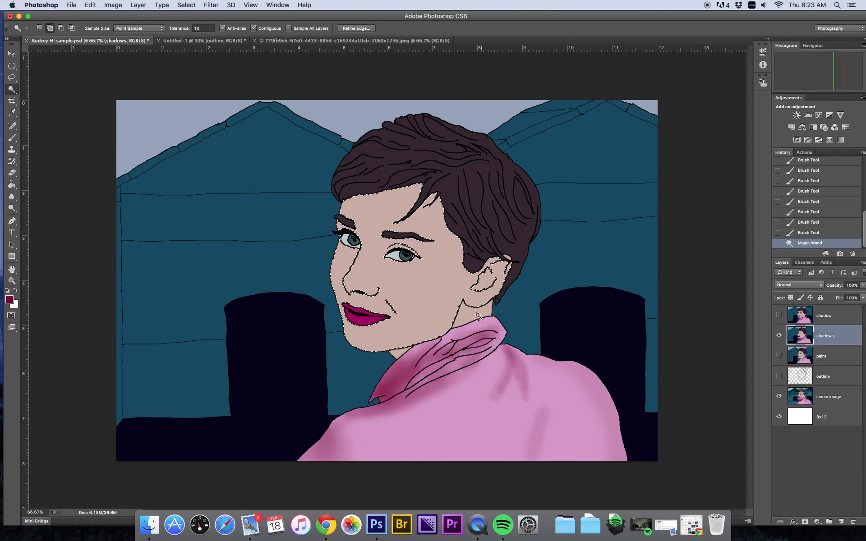
shift+click(401, 354)
shift+click(401, 355)
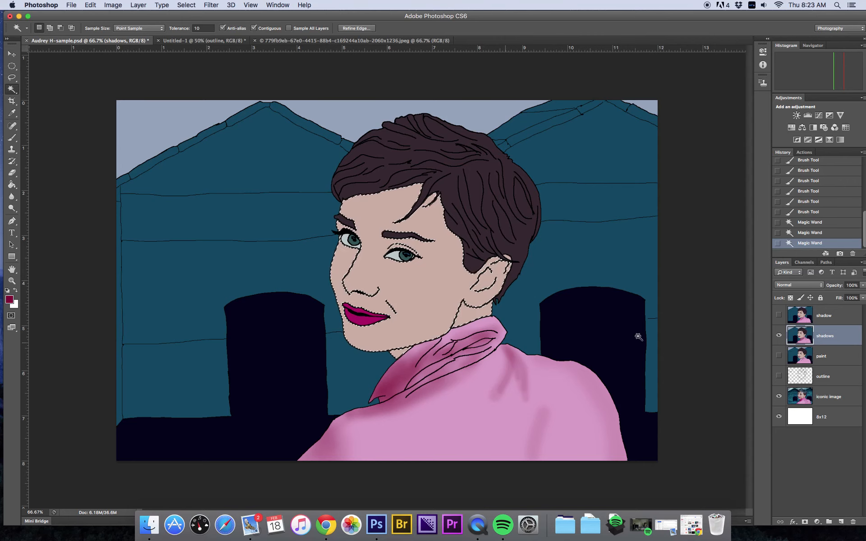
Step: Set the foreground colour to a darker skin tone sampled from the forehead in the photo layer
click(778, 335)
click(823, 398)
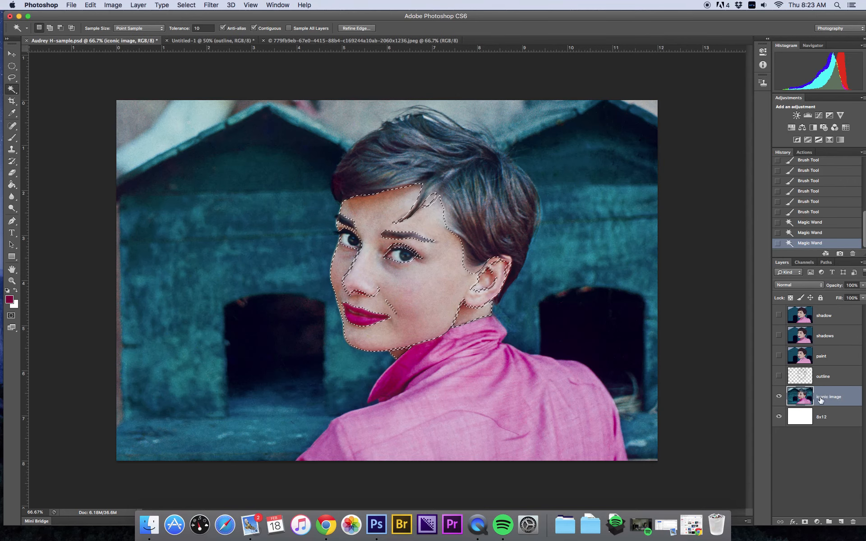
click(10, 300)
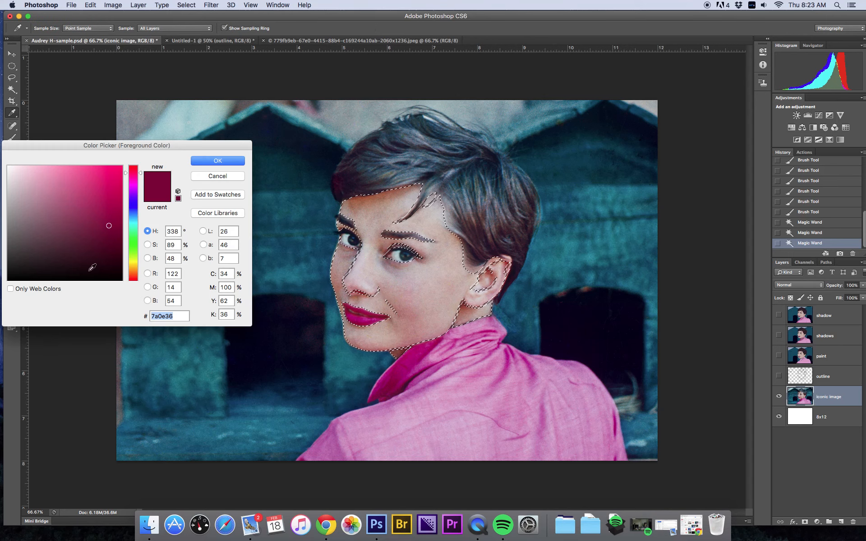
click(372, 203)
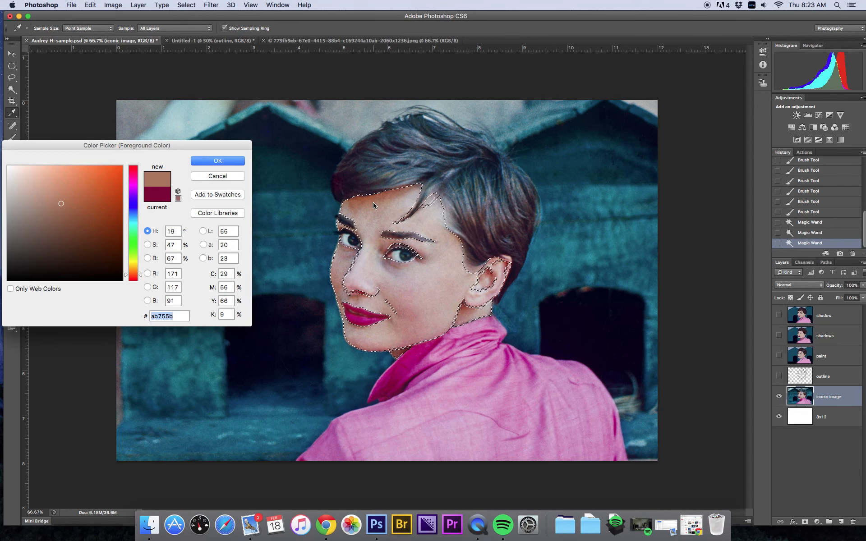
click(223, 163)
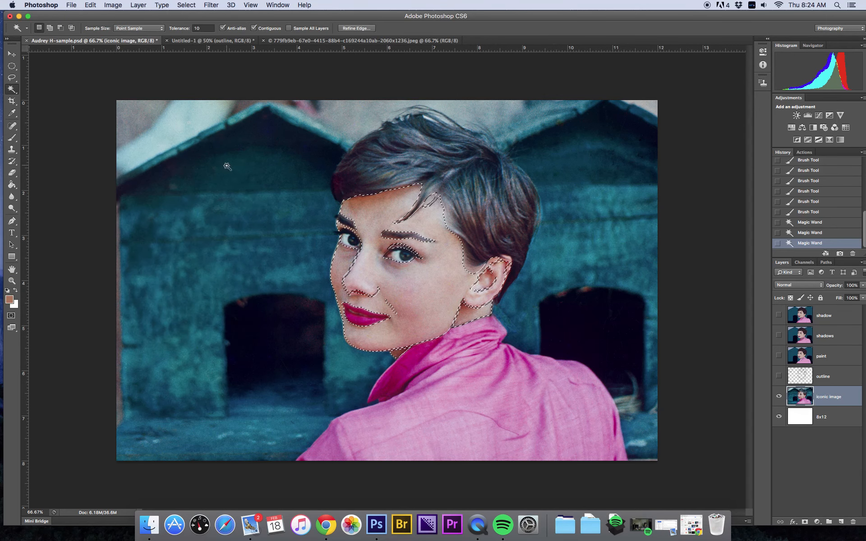
Step: Return to the shadows layer and paint soft skin shadows on the forehead and cheek with a larger, lower-opacity brush
click(779, 335)
click(842, 338)
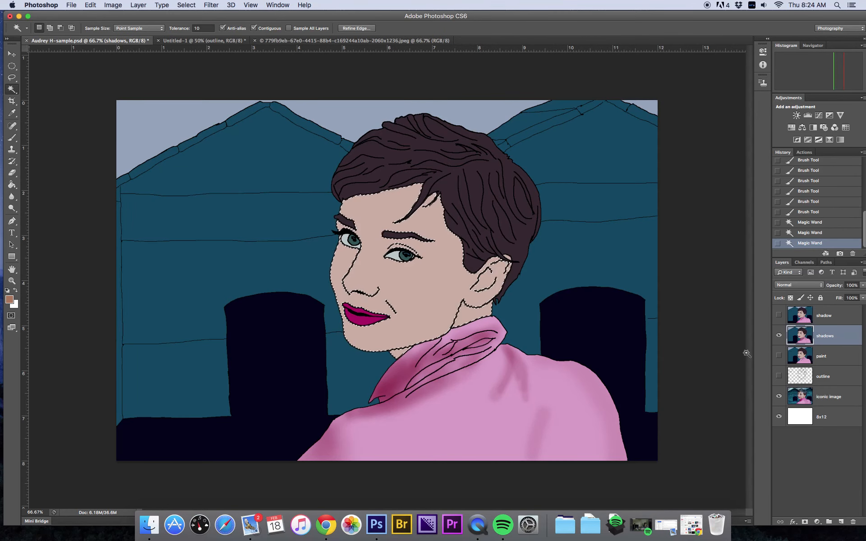
click(12, 137)
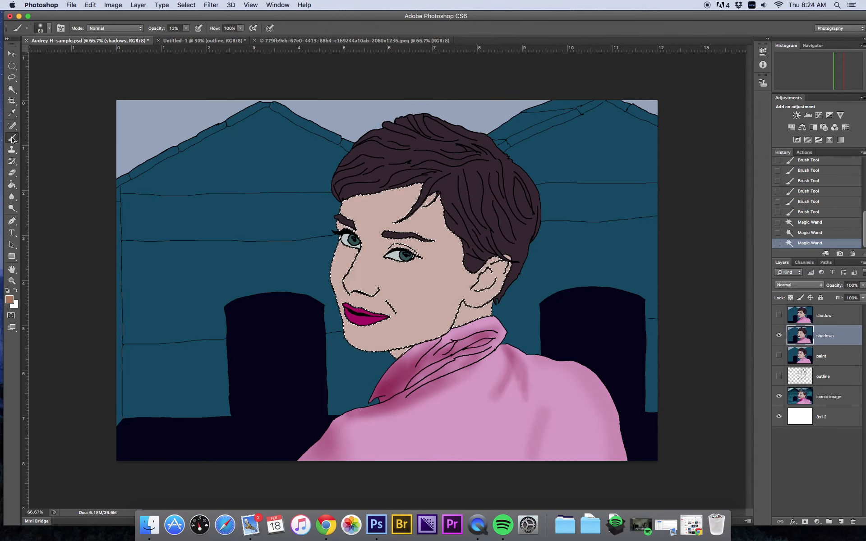
click(186, 28)
drag(186, 37, 184, 37)
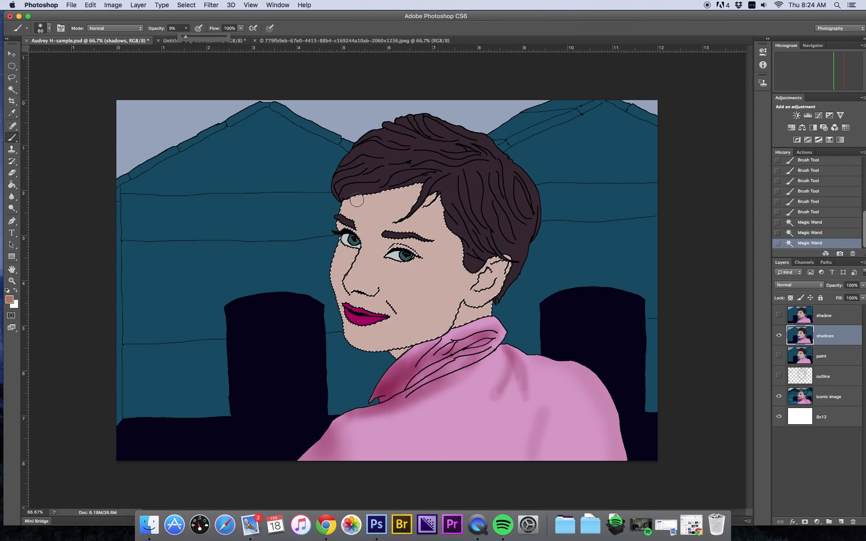
key(bracketright)
key(bracketright)
key(bracketright)
key(bracketright)
key(bracketright)
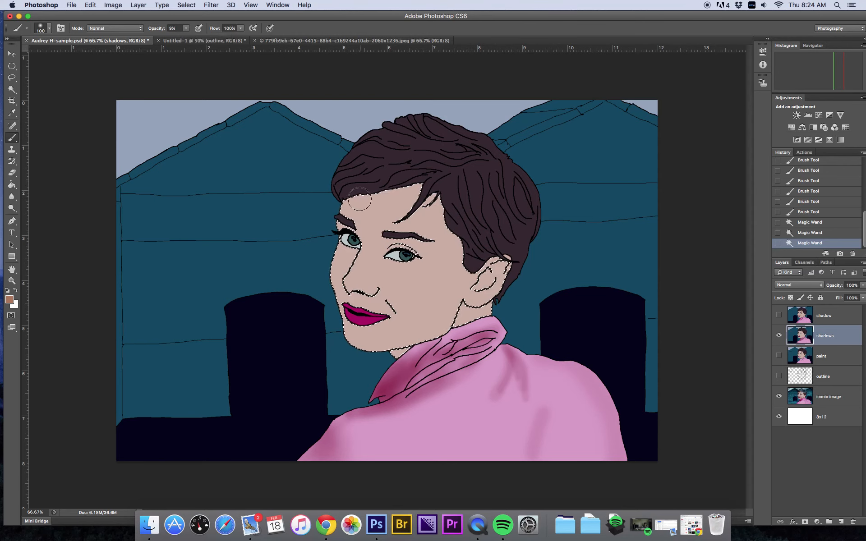
drag(360, 197, 375, 194)
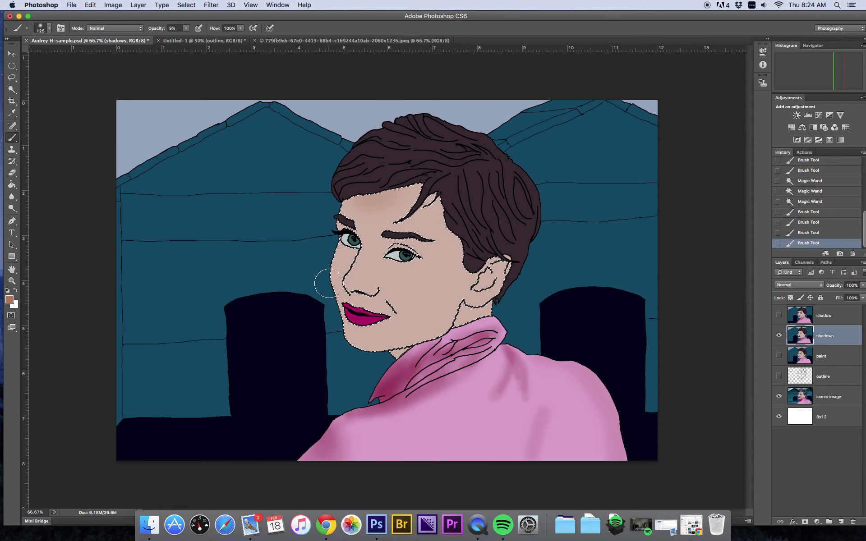
mouse_move(321, 276)
mouse_down()
mouse_move(331, 319)
mouse_move(333, 288)
mouse_move(339, 316)
mouse_move(357, 289)
mouse_up()
mouse_move(409, 304)
mouse_down()
mouse_move(399, 293)
mouse_move(408, 294)
mouse_up()
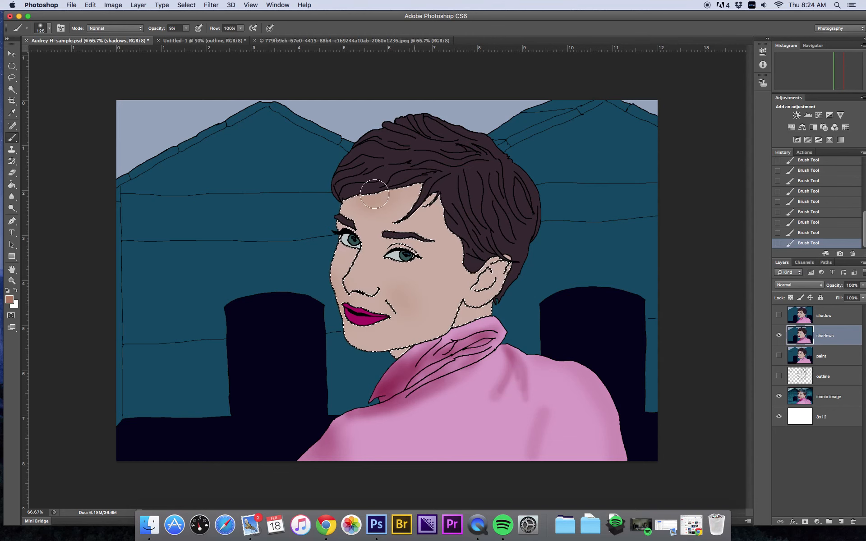
Step: Compare the painted shadows against the original photo by toggling the shadows layer's visibility
key(bracketleft)
key(bracketleft)
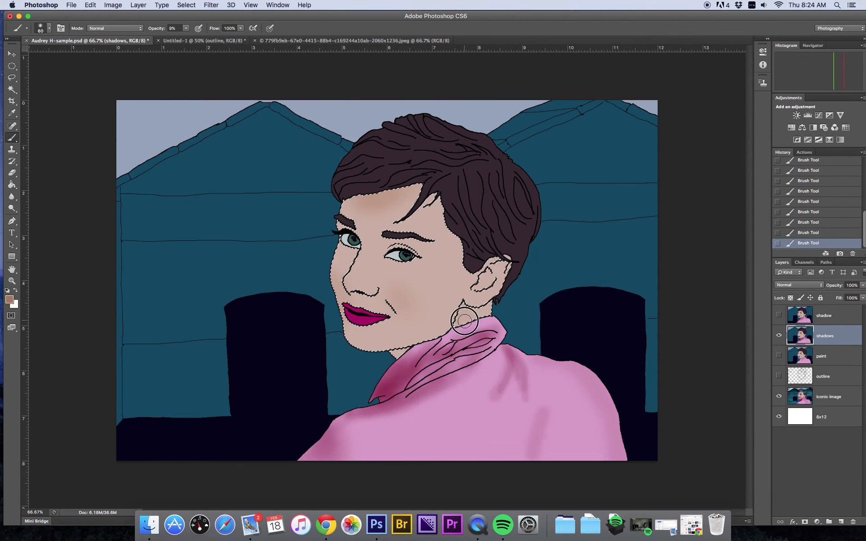
click(779, 335)
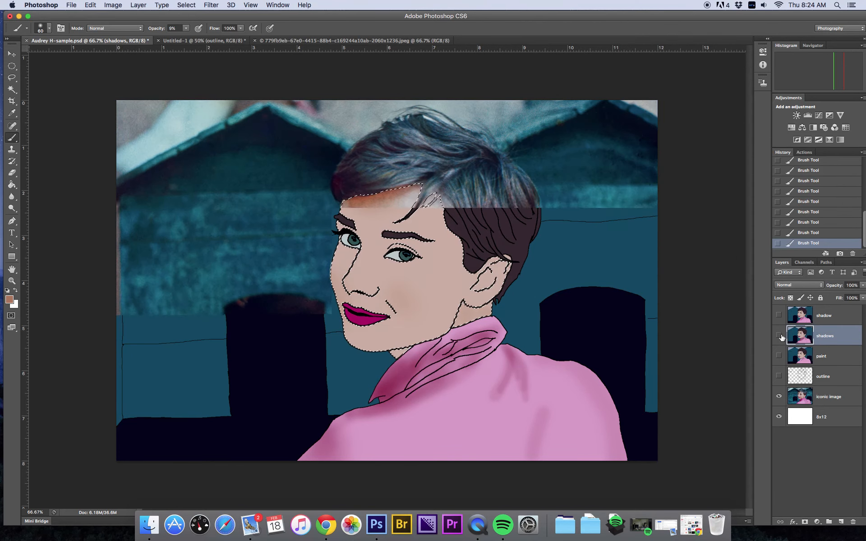
click(778, 335)
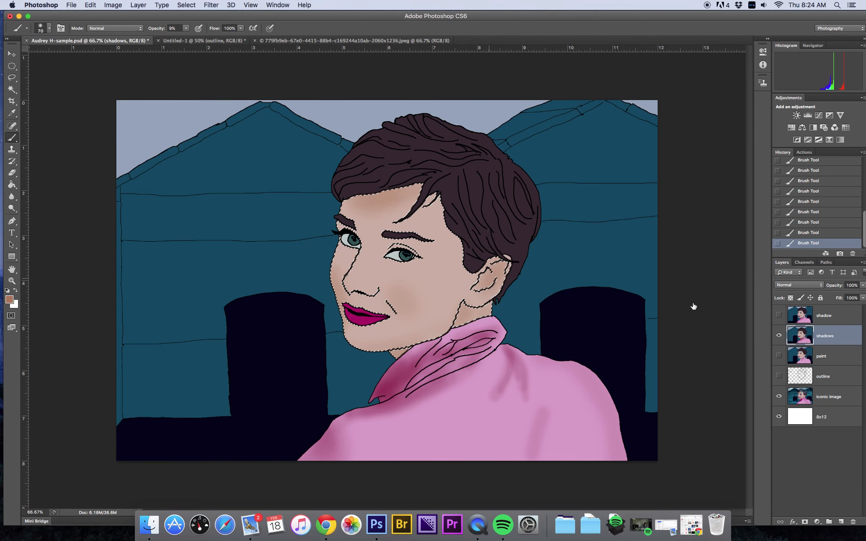
click(779, 335)
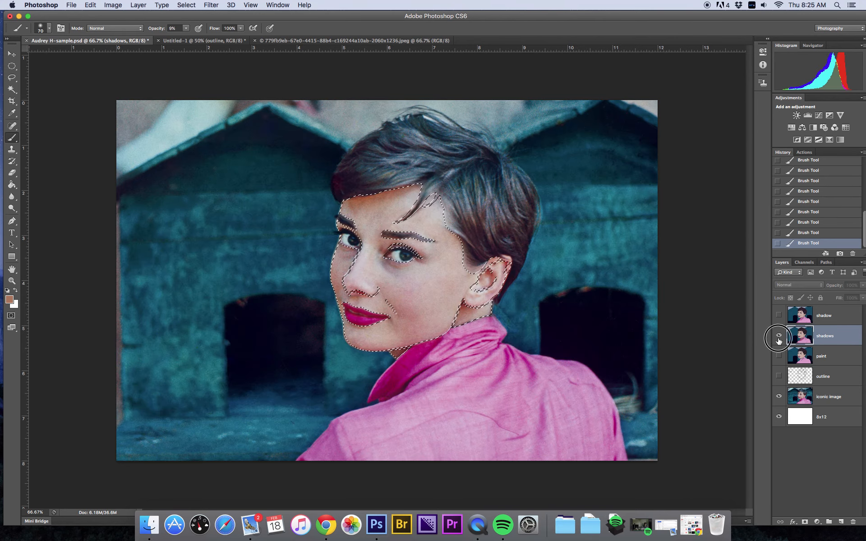
click(778, 336)
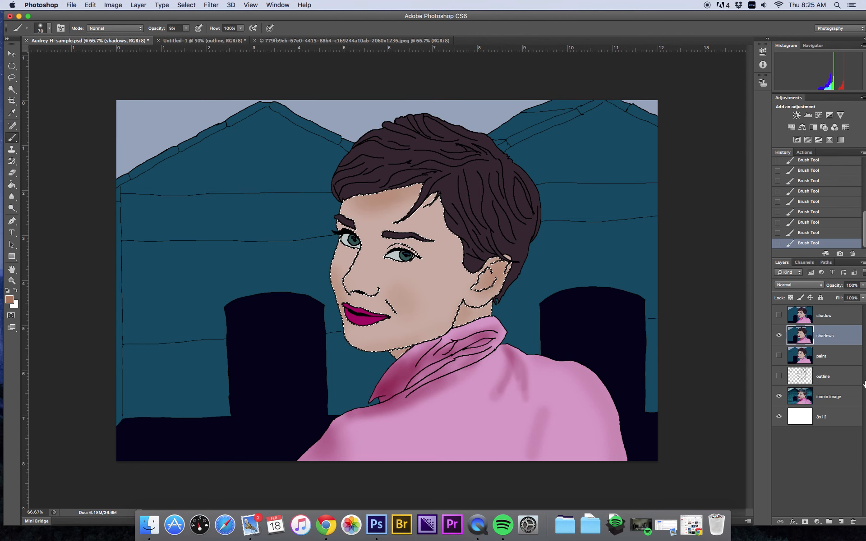
click(778, 335)
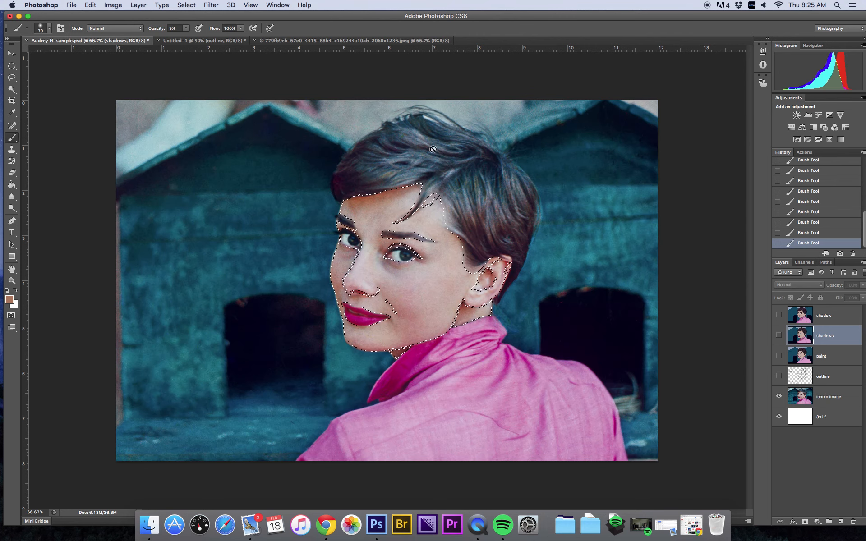
click(778, 335)
Step: Select the hair areas of the painted illustration with the Magic Wand
key(w)
click(410, 129)
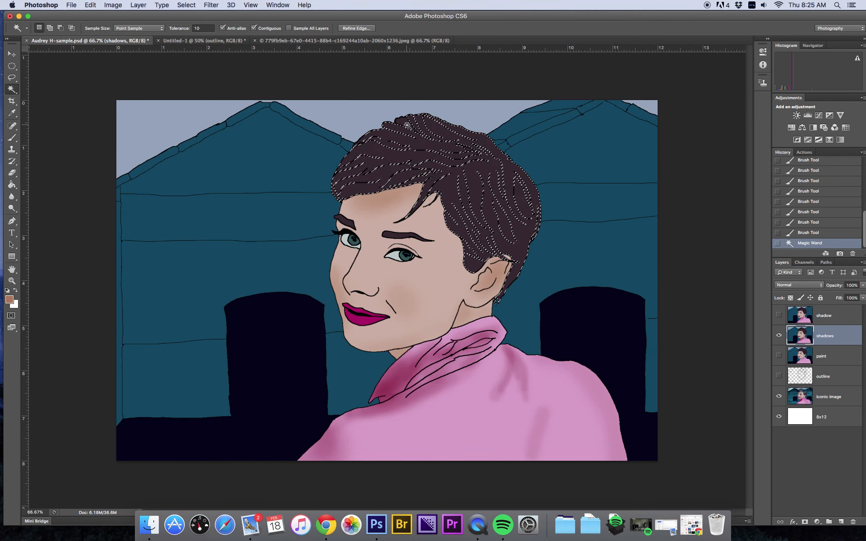
shift+click(428, 136)
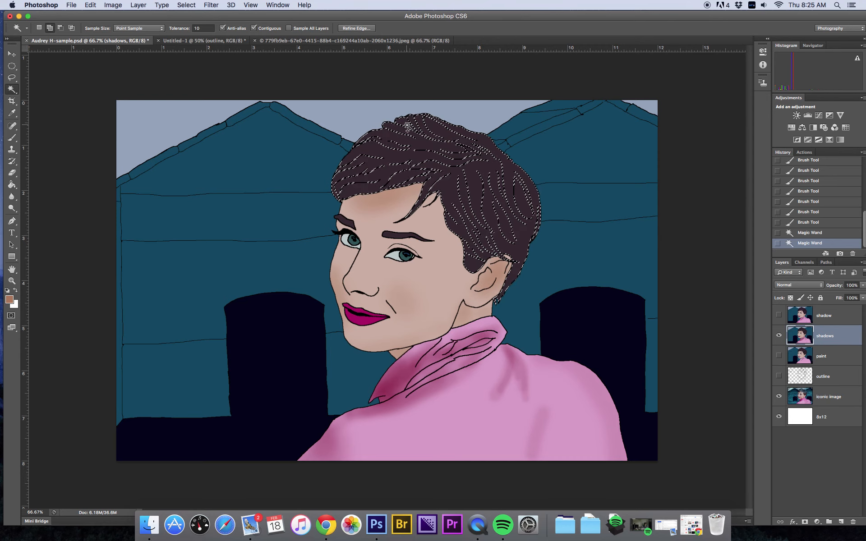
shift+click(469, 151)
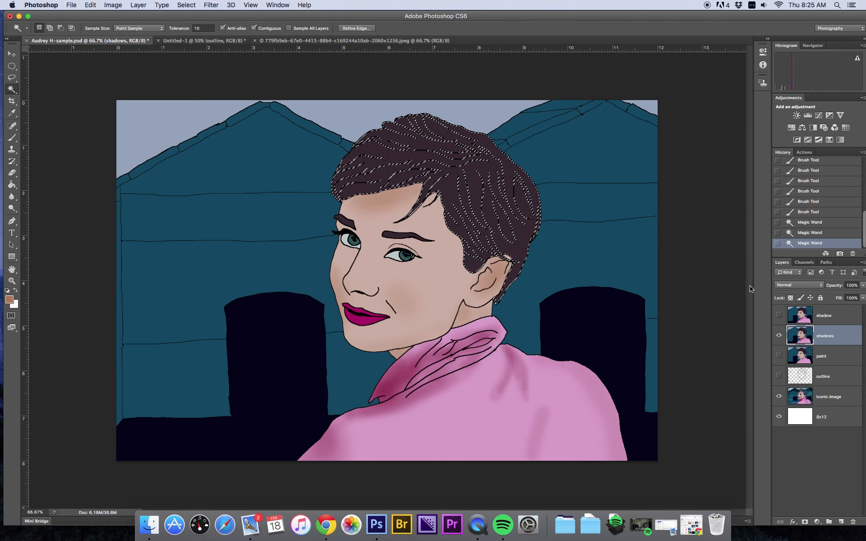
Step: Set the foreground colour to a dark hair tone sampled from the photo layer
click(778, 336)
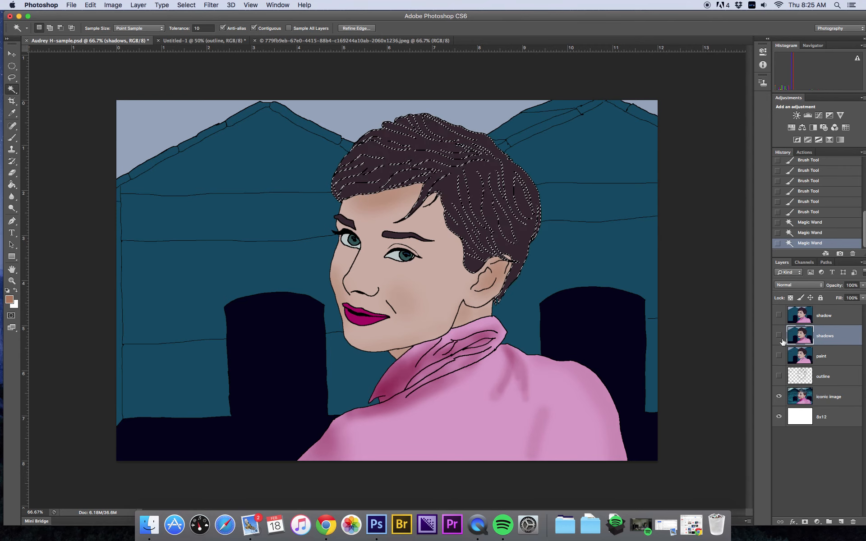
click(10, 300)
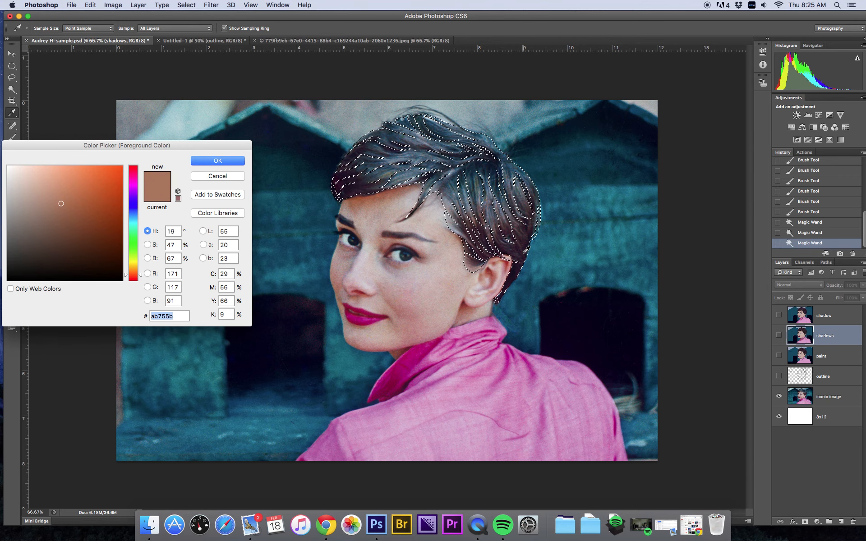
click(523, 253)
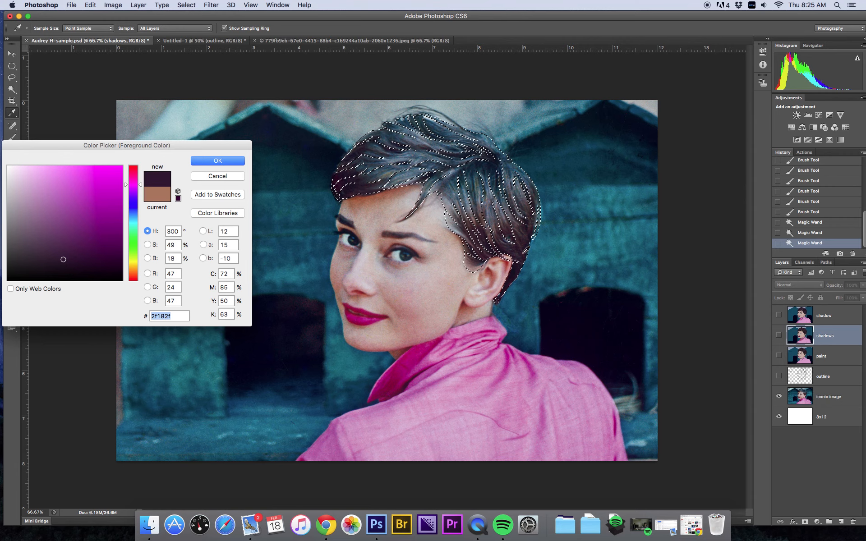
click(217, 161)
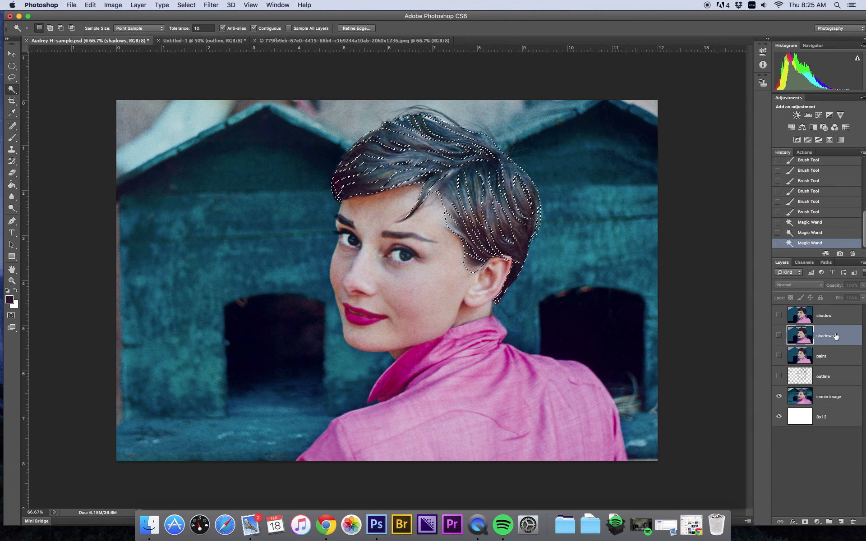
click(778, 334)
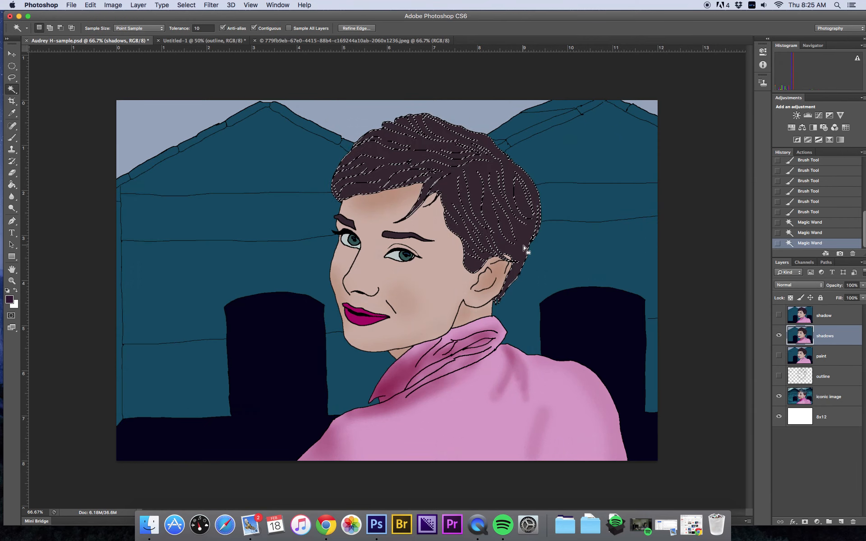
double_click(827, 399)
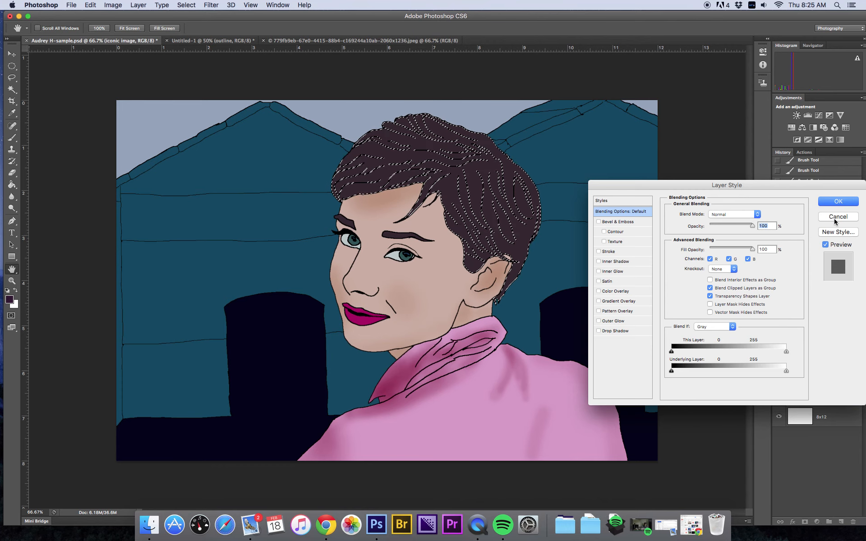
key(Escape)
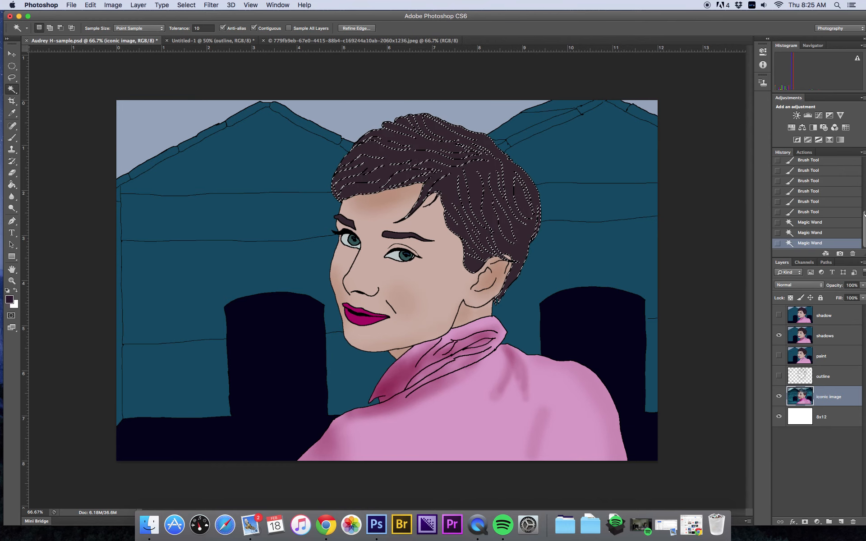
click(10, 300)
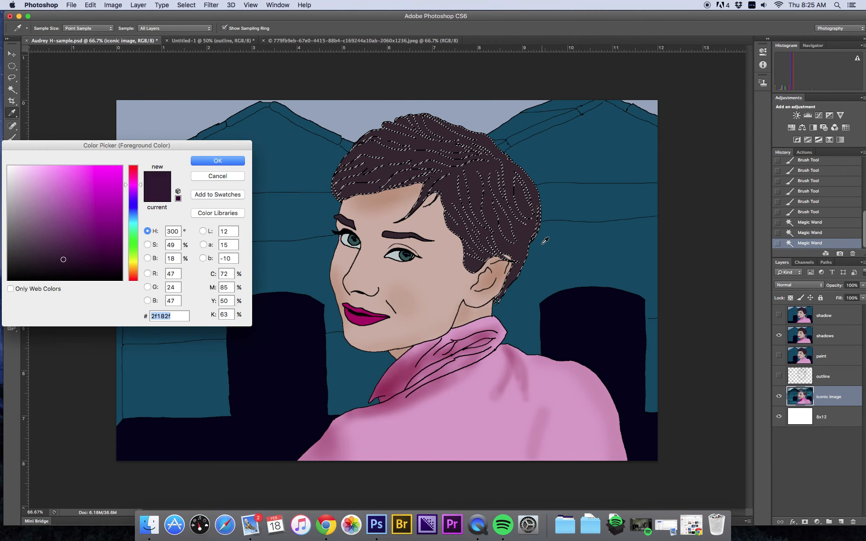
click(779, 336)
click(779, 336)
click(198, 176)
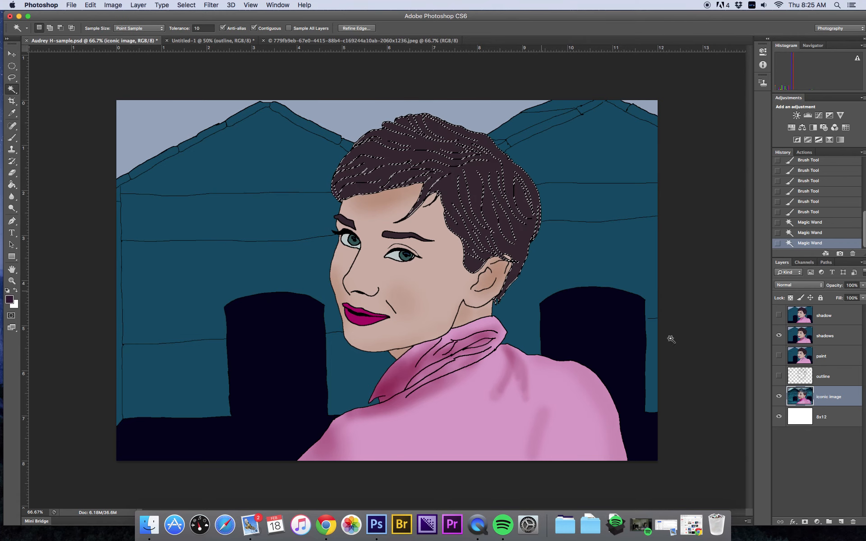
Step: Set the foreground colour to 271123, sampled from the dark hair in the photo, and reselect the shadows layer
click(779, 336)
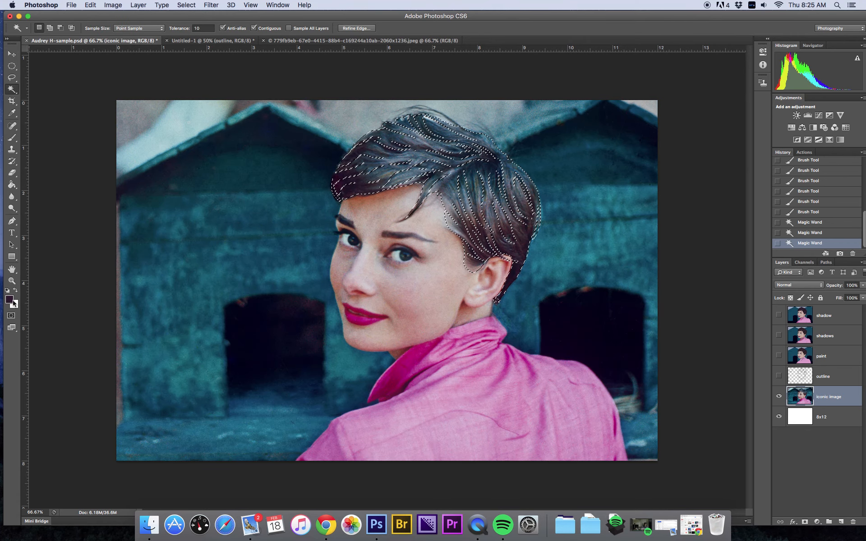
click(10, 300)
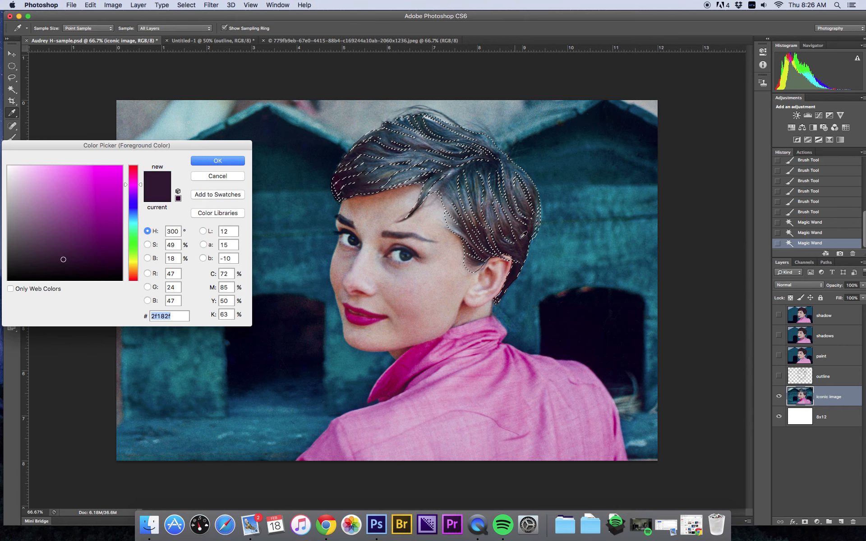
click(520, 257)
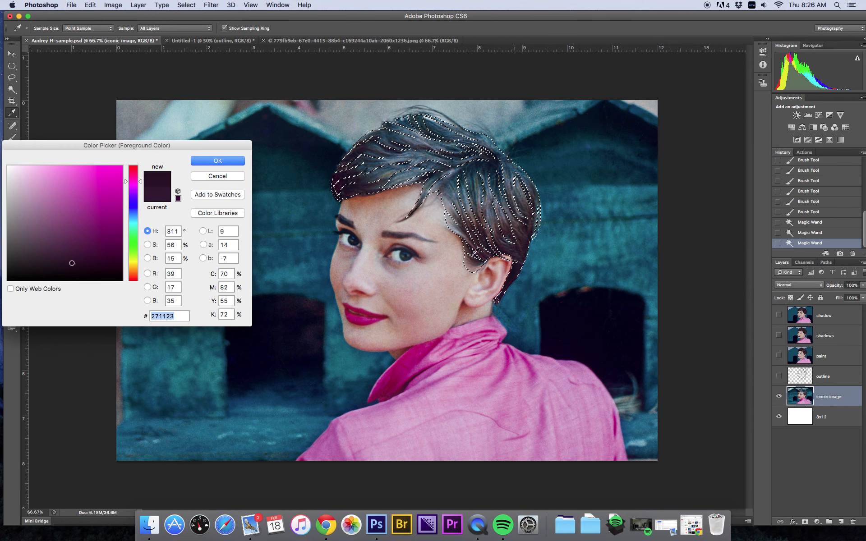
click(225, 161)
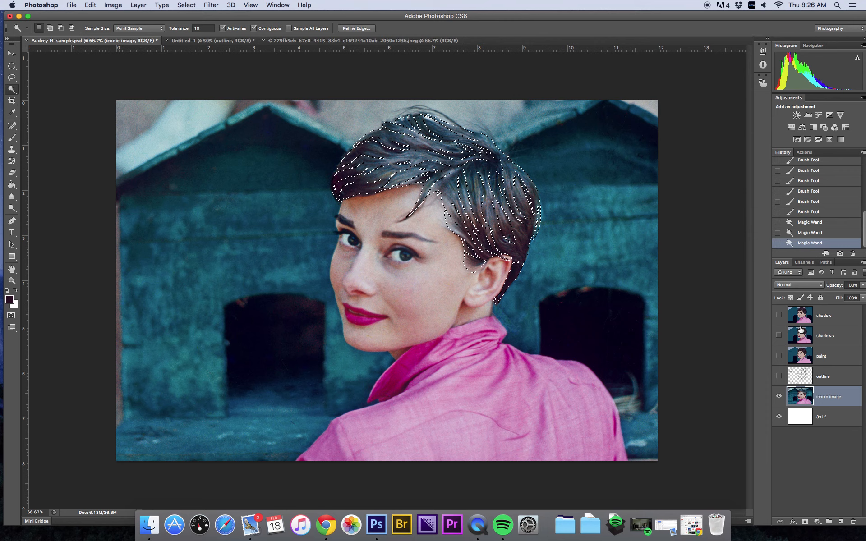
click(779, 335)
click(825, 336)
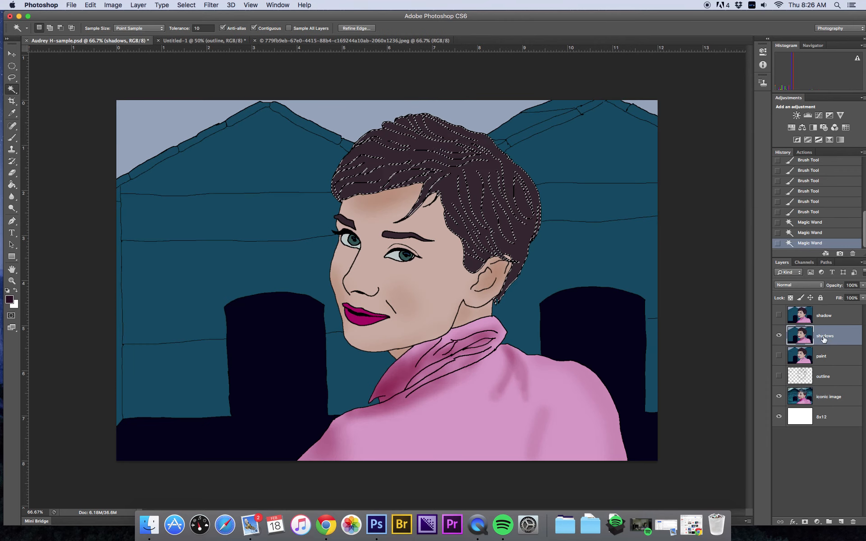
Step: Paint soft shadows across the selected hair with the Brush at size 150 and 40% opacity
click(12, 139)
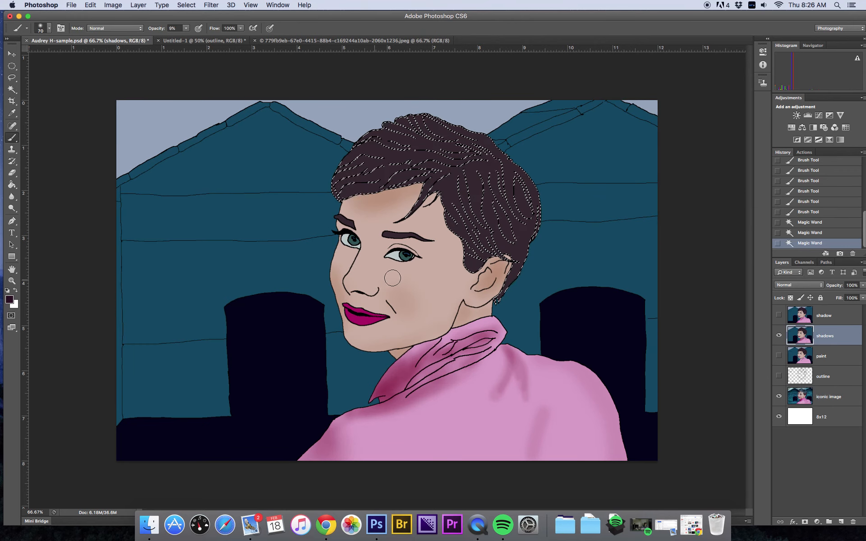
key(bracketright)
key(bracketright)
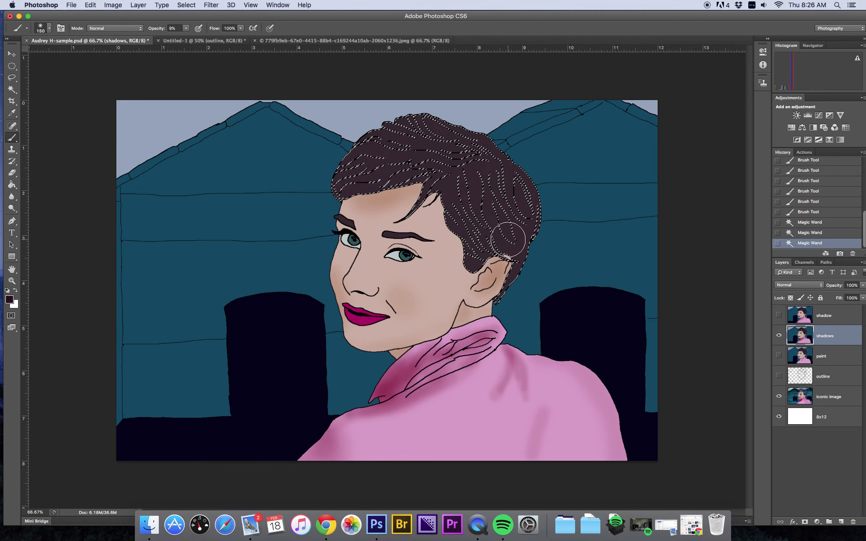
click(501, 274)
click(186, 28)
drag(186, 37, 201, 40)
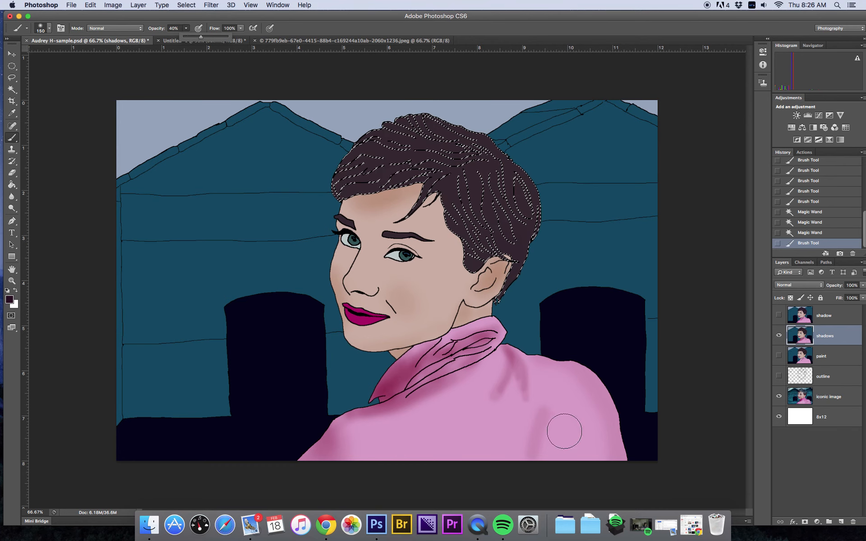
mouse_move(514, 245)
mouse_down()
mouse_move(505, 283)
mouse_move(504, 226)
mouse_up()
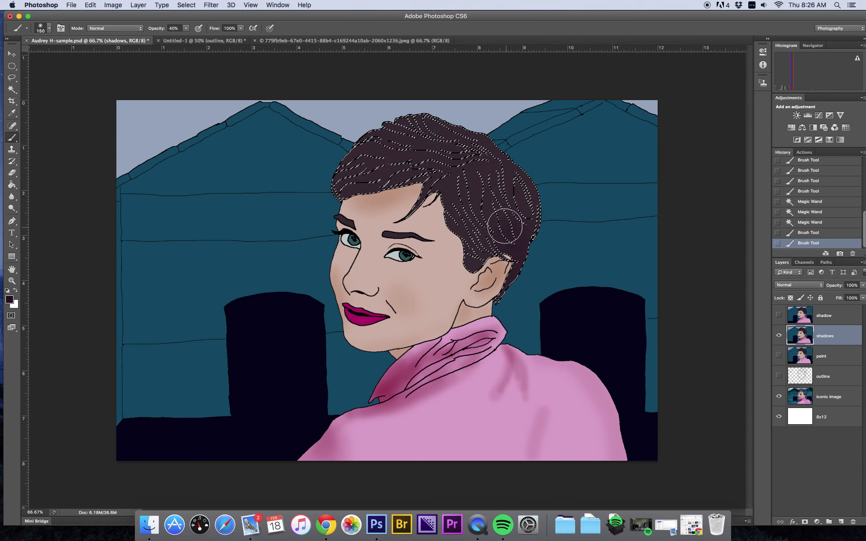
mouse_move(506, 262)
mouse_down()
mouse_move(477, 223)
mouse_move(477, 232)
mouse_up()
mouse_move(406, 151)
mouse_down()
mouse_move(379, 143)
mouse_move(351, 163)
mouse_move(343, 182)
mouse_move(364, 134)
mouse_up()
mouse_move(351, 190)
mouse_down()
mouse_move(366, 179)
mouse_move(368, 153)
mouse_up()
click(405, 138)
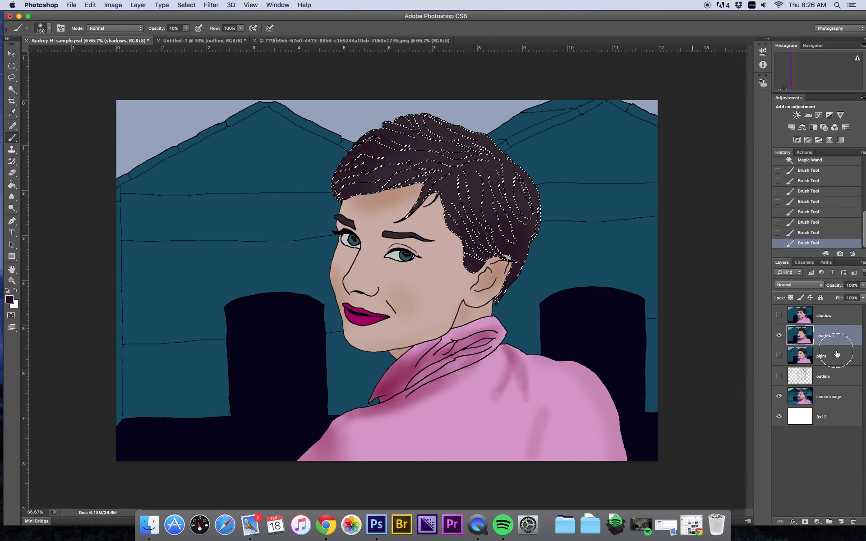
Step: Paint an additional hair shadow near the crown with a smaller 90 px brush
click(778, 335)
click(778, 335)
key(bracketleft)
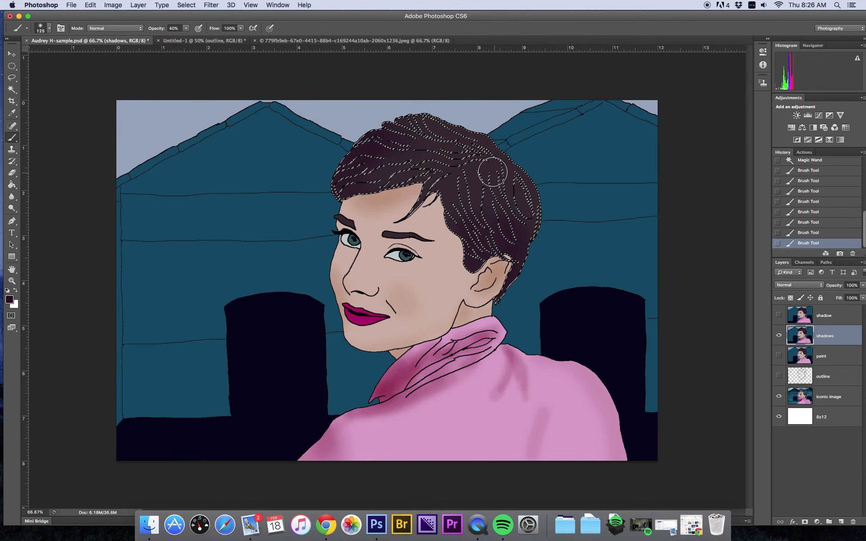
drag(440, 163, 457, 171)
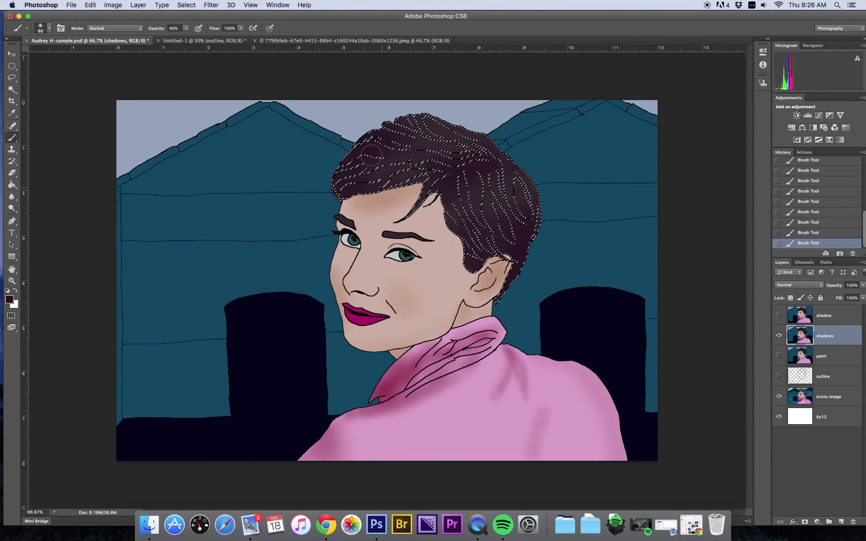
Step: Sample a lighter bluish hair highlight from the photo as the foreground colour and reselect the shadows layer
click(778, 337)
click(778, 337)
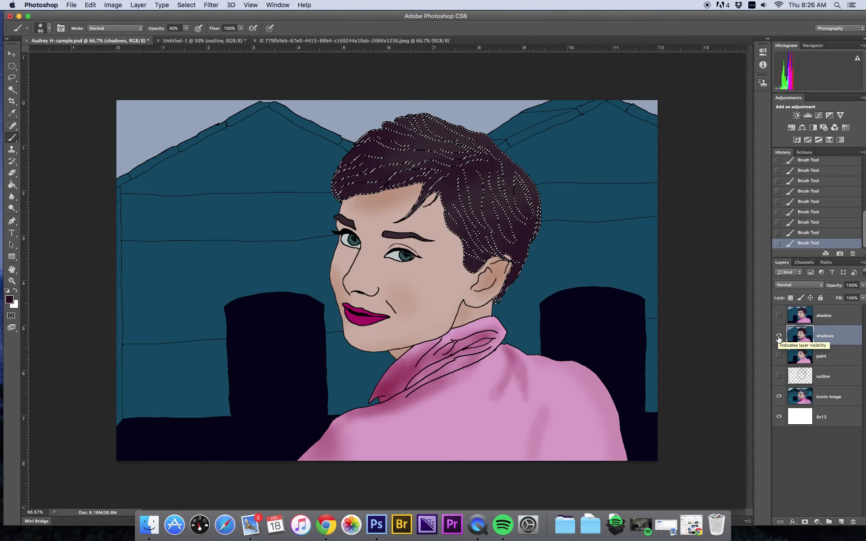
click(778, 337)
click(824, 399)
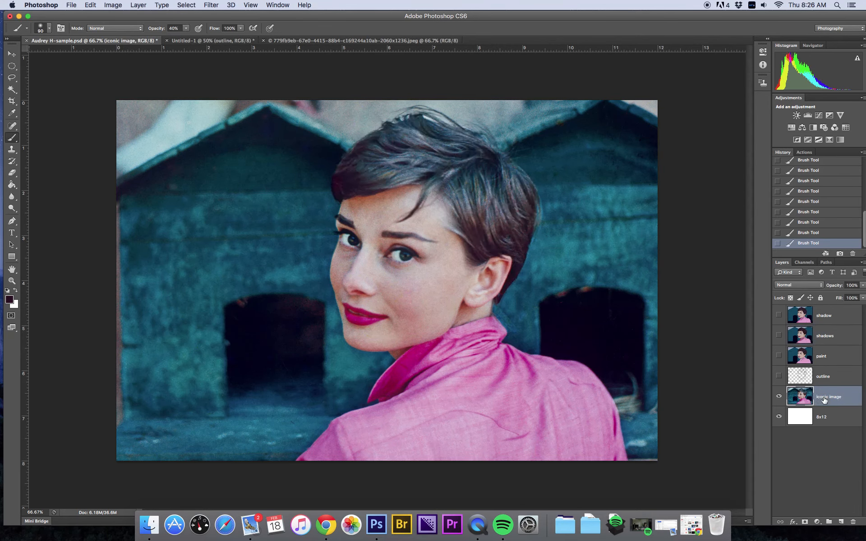
click(9, 300)
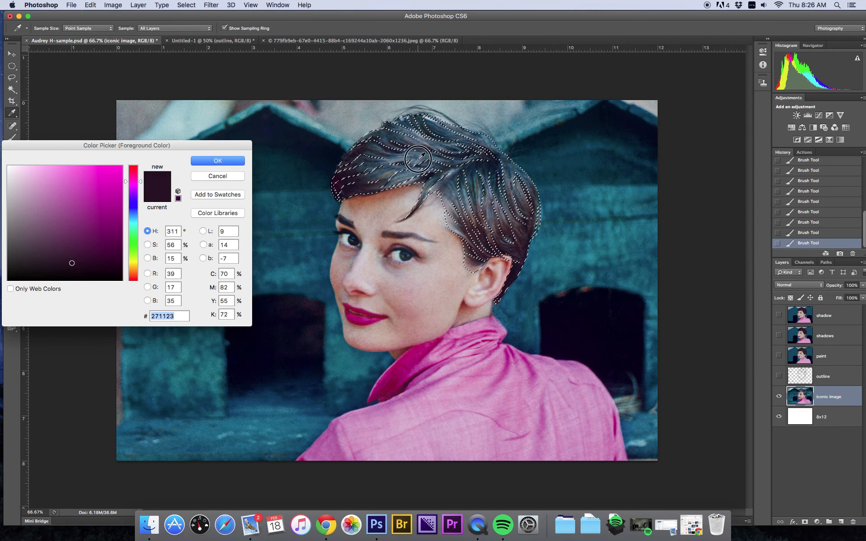
click(417, 159)
click(235, 159)
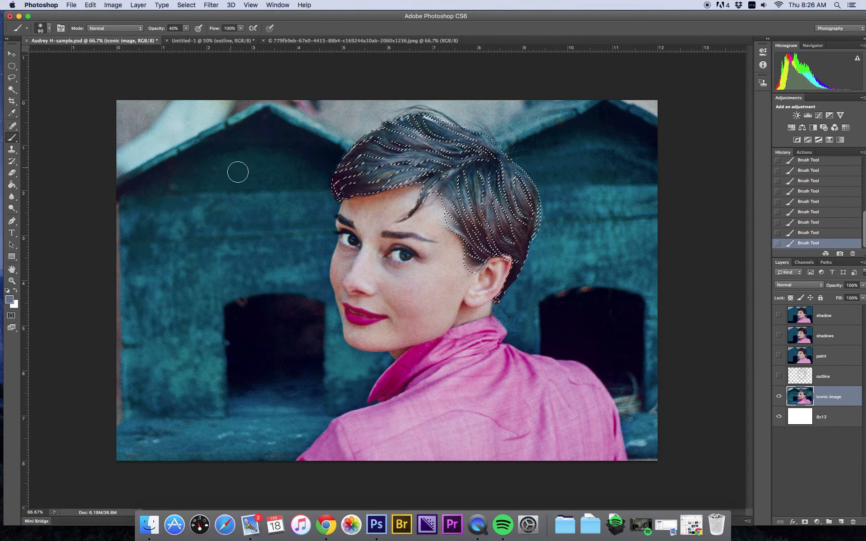
click(779, 338)
click(811, 342)
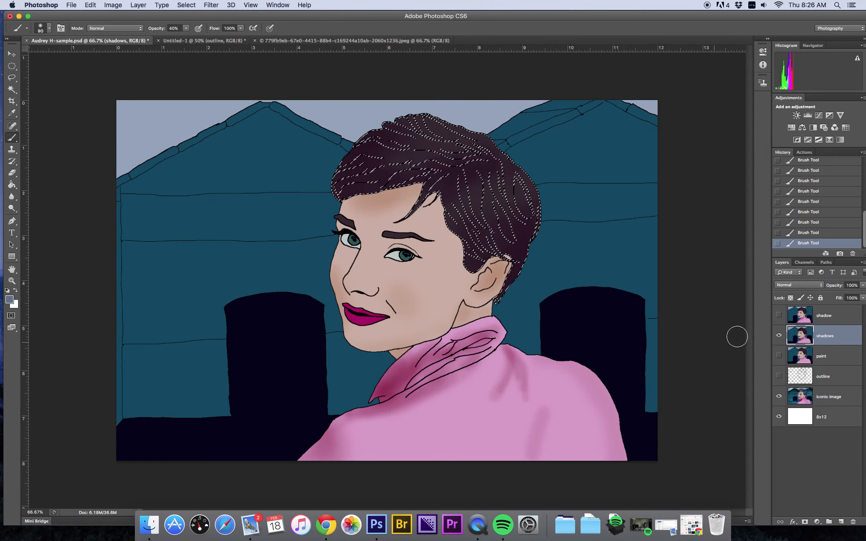
Step: Paint a faint bluish highlight on the hair at 11% brush opacity, then deselect the hair
click(779, 337)
click(779, 337)
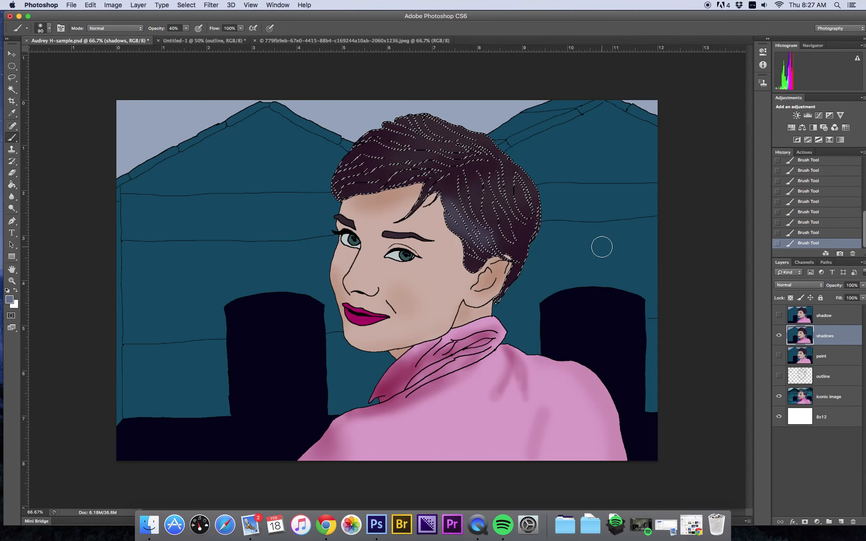
click(185, 29)
drag(188, 36, 174, 36)
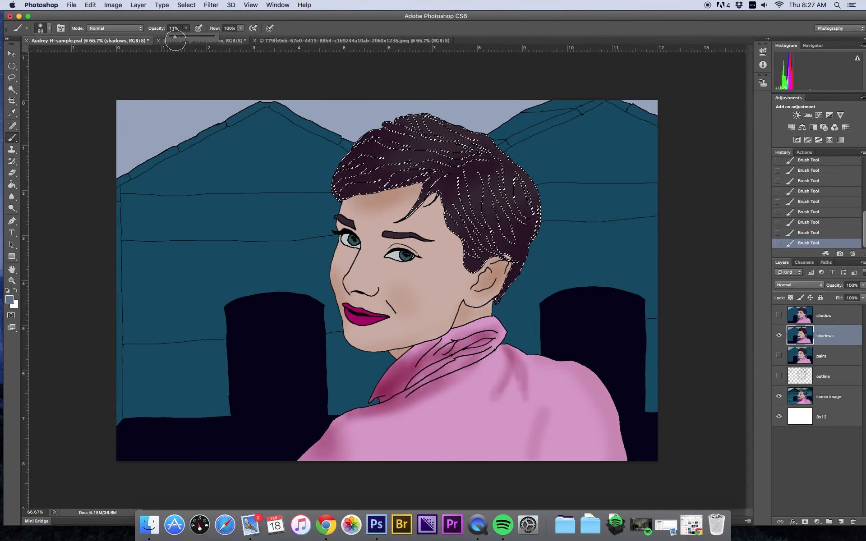
click(446, 220)
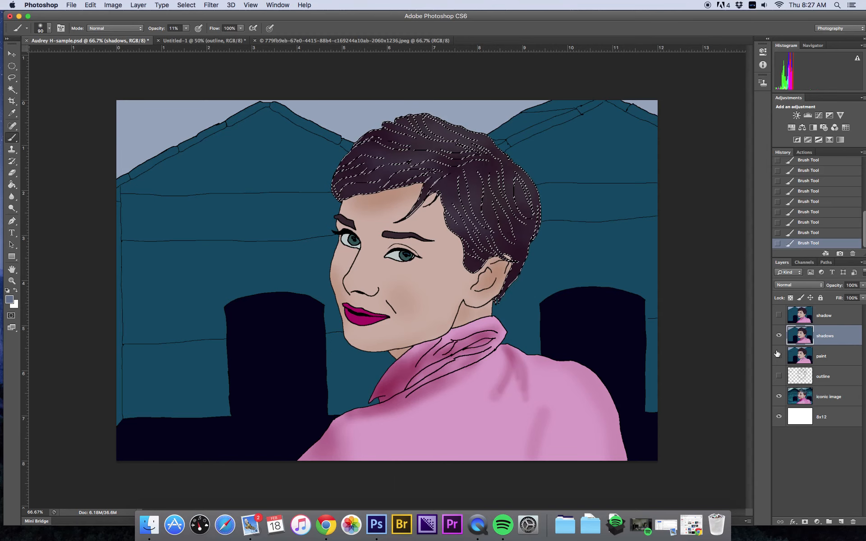
key(super+d)
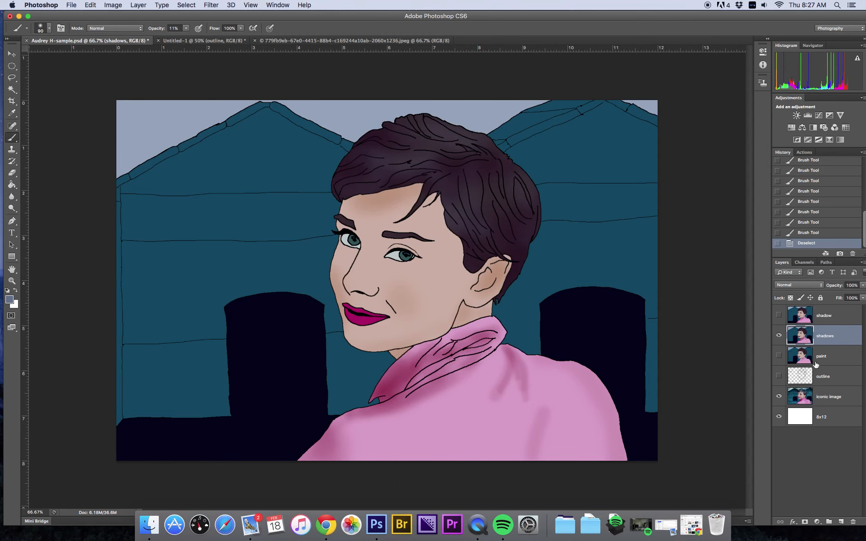
Step: Toggle layer visibilities to compare the shaded illustration with the original photo
click(779, 336)
click(778, 336)
click(778, 336)
click(778, 336)
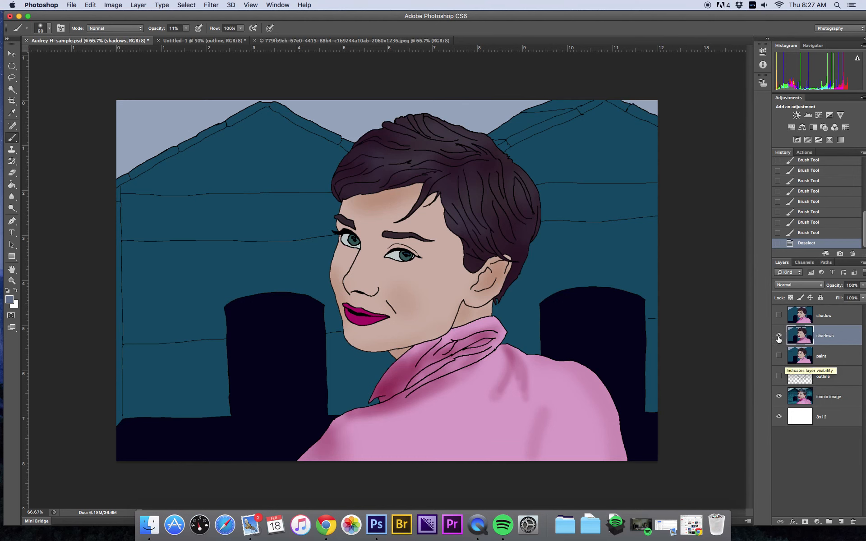
click(778, 316)
click(779, 335)
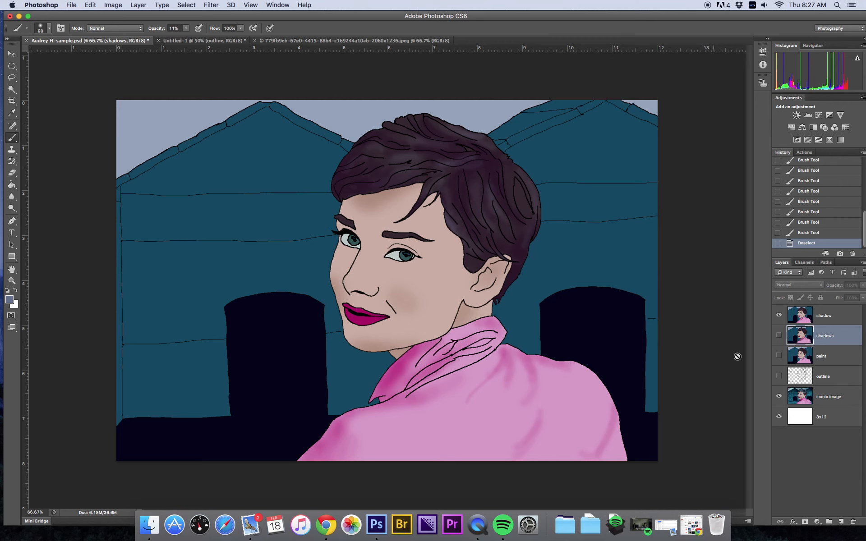
click(777, 316)
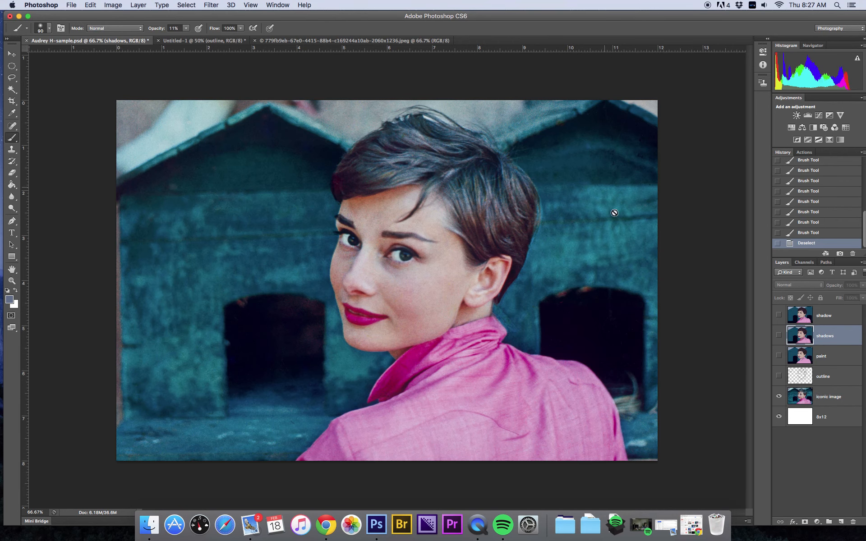
click(778, 316)
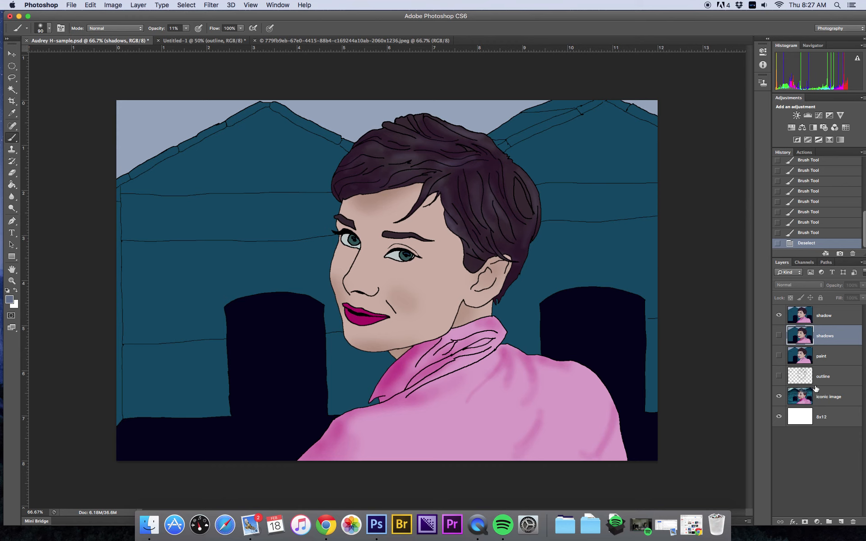
click(778, 315)
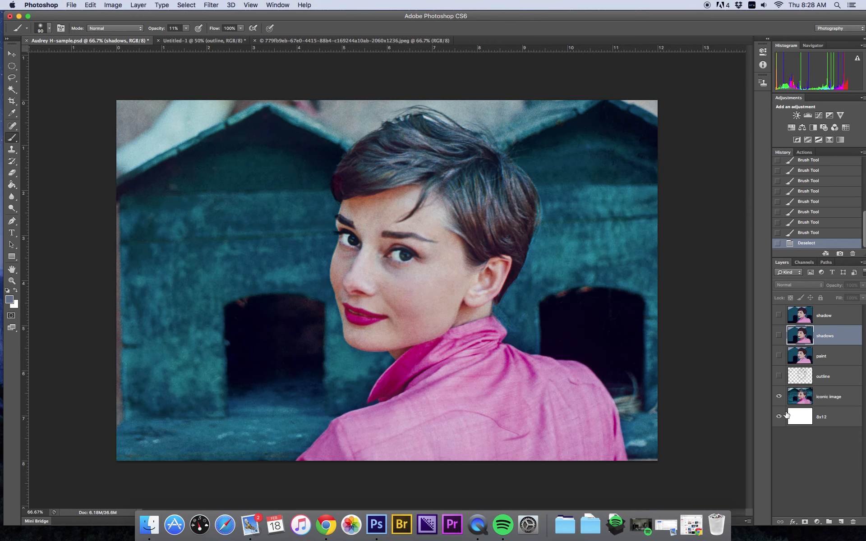
click(778, 396)
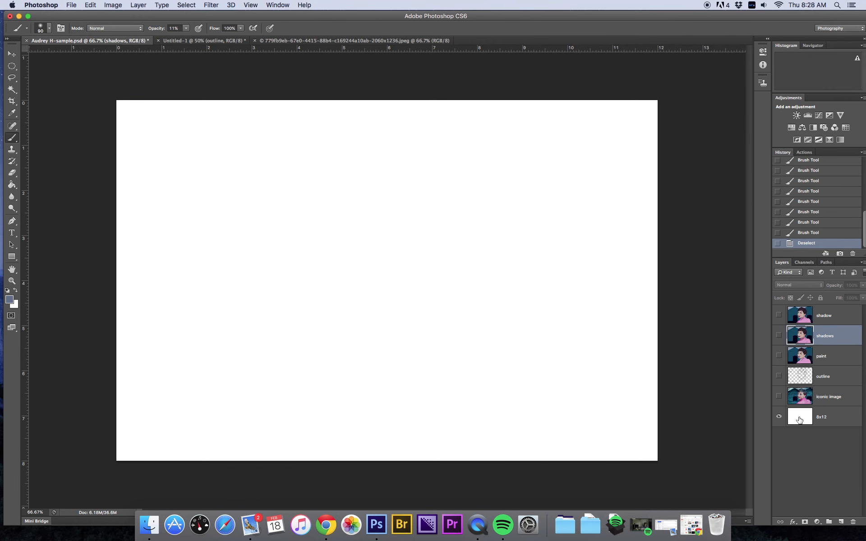
click(778, 397)
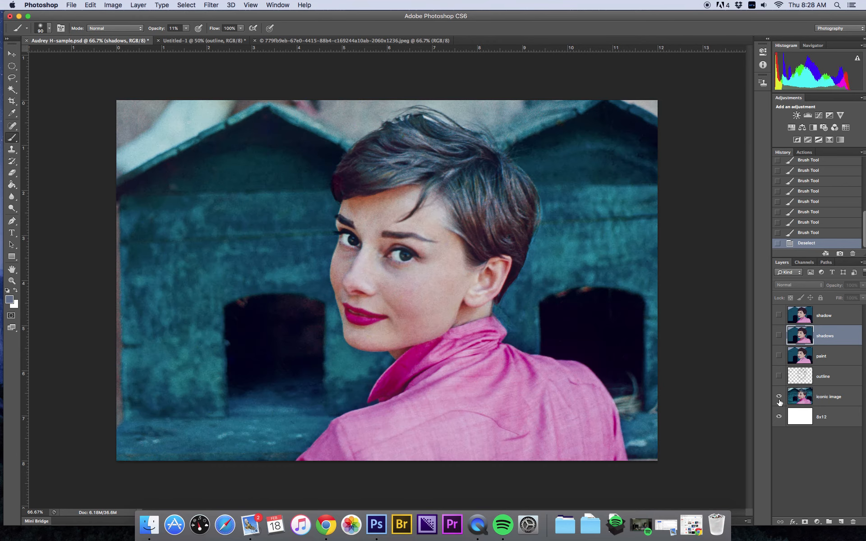
Step: Show the outline, paint, shadows and shadow layers and hide the original iconic image layer
click(778, 378)
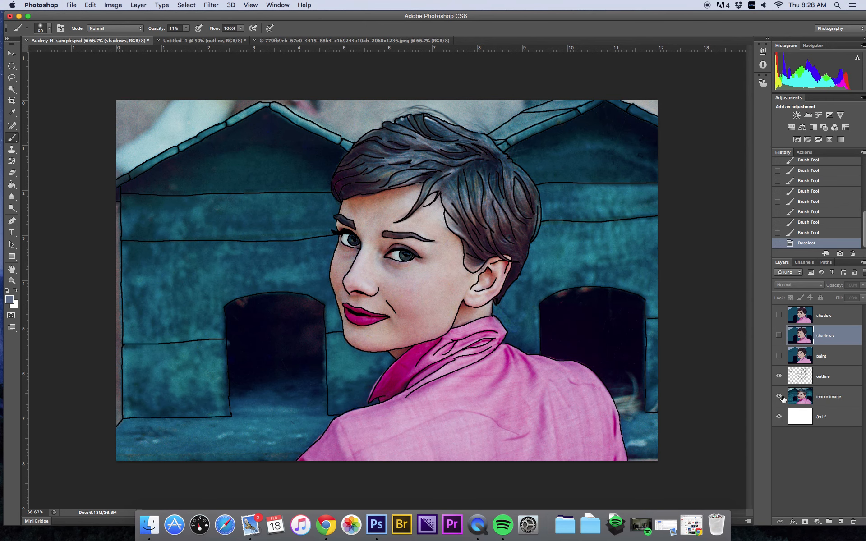
click(778, 397)
click(779, 355)
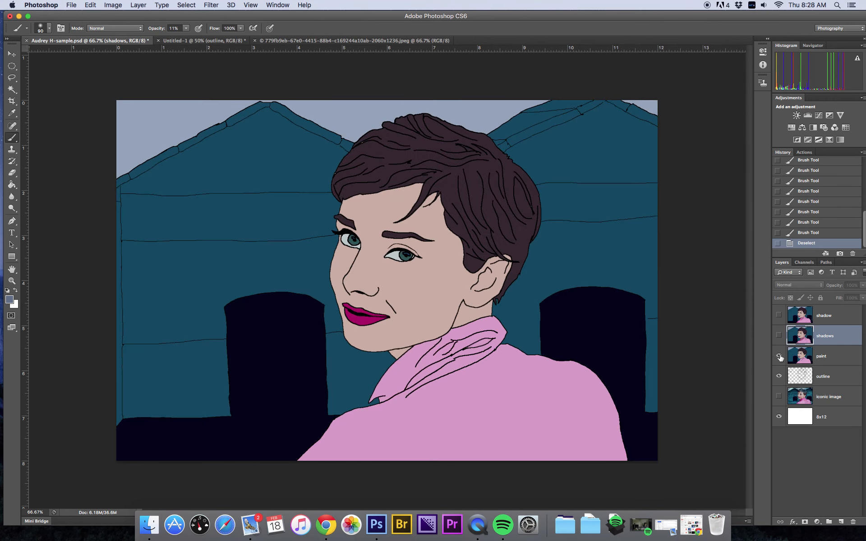
click(779, 335)
click(778, 315)
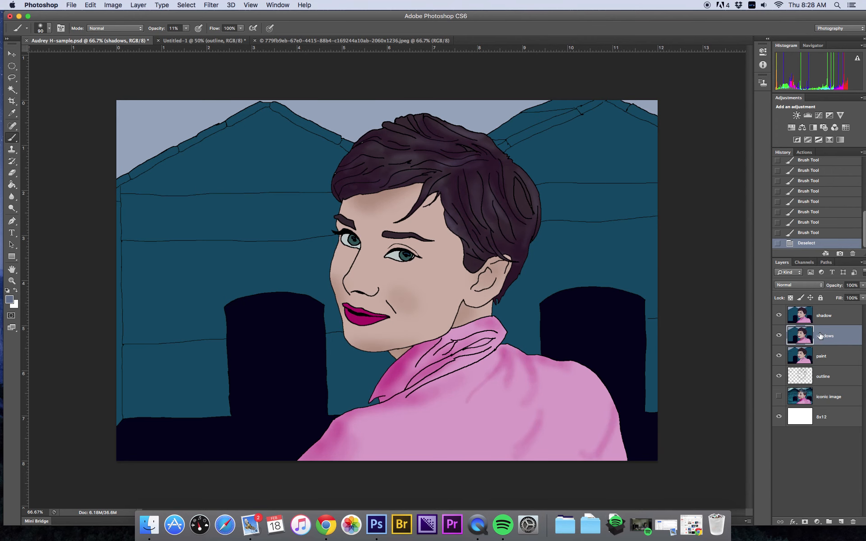
Step: Delete the shadows layer
right_click(837, 337)
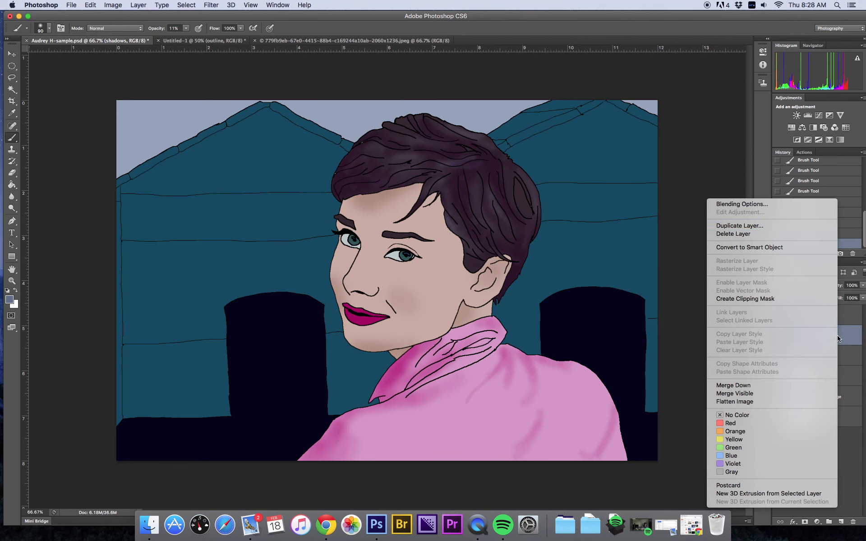
click(751, 234)
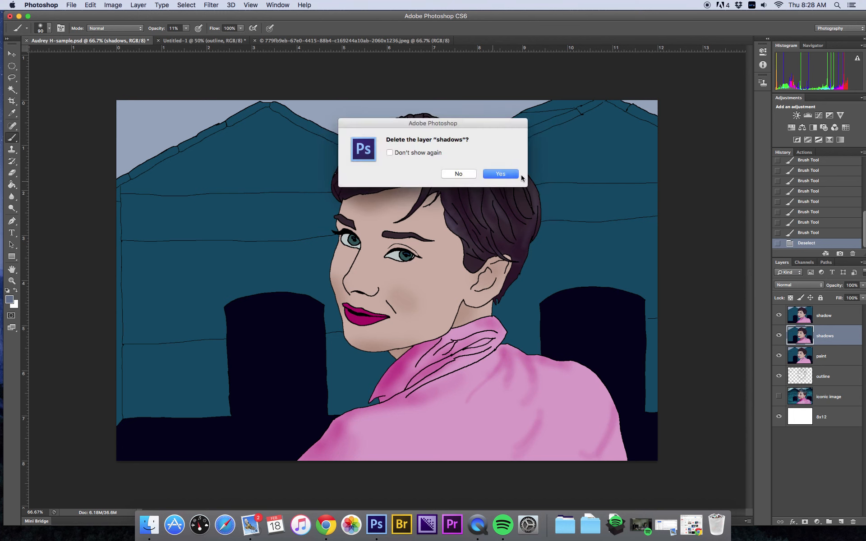
click(506, 175)
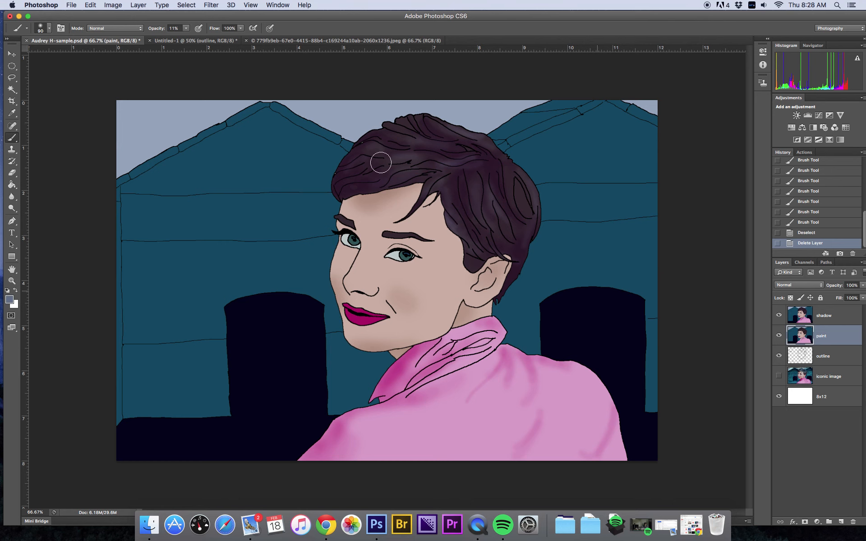
click(71, 5)
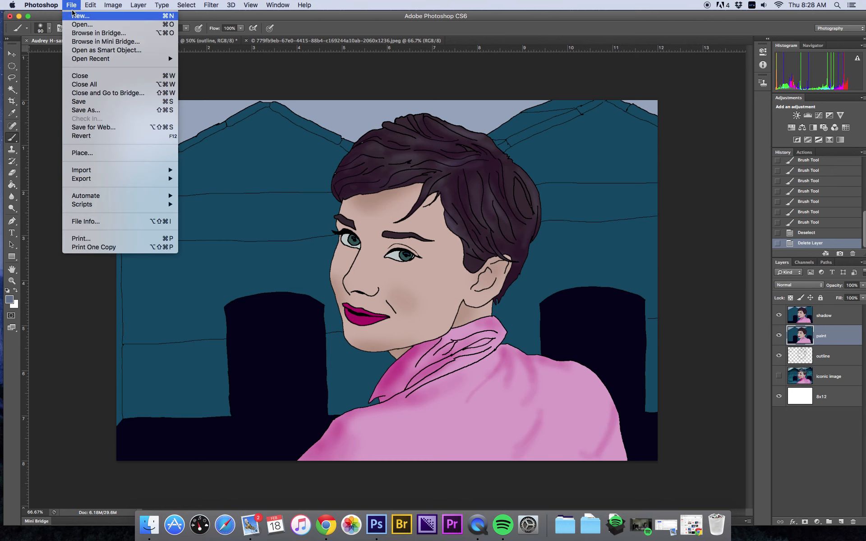
click(83, 111)
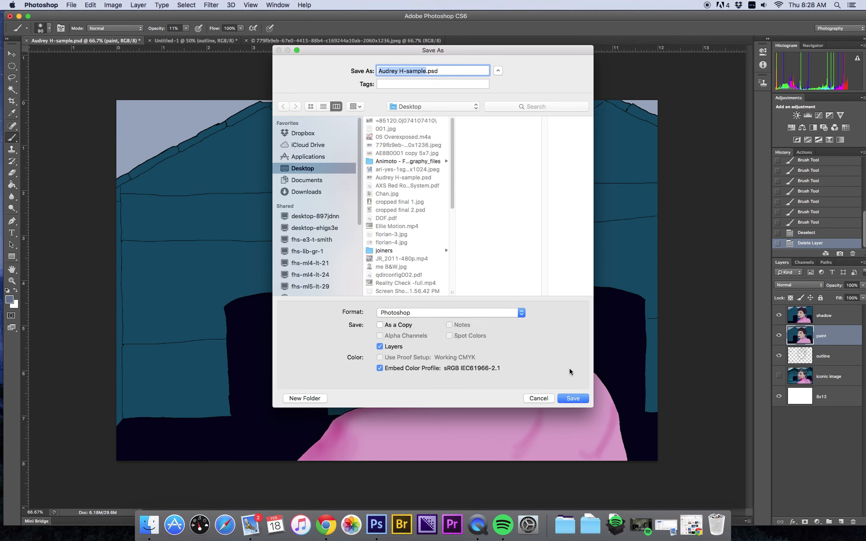
click(421, 313)
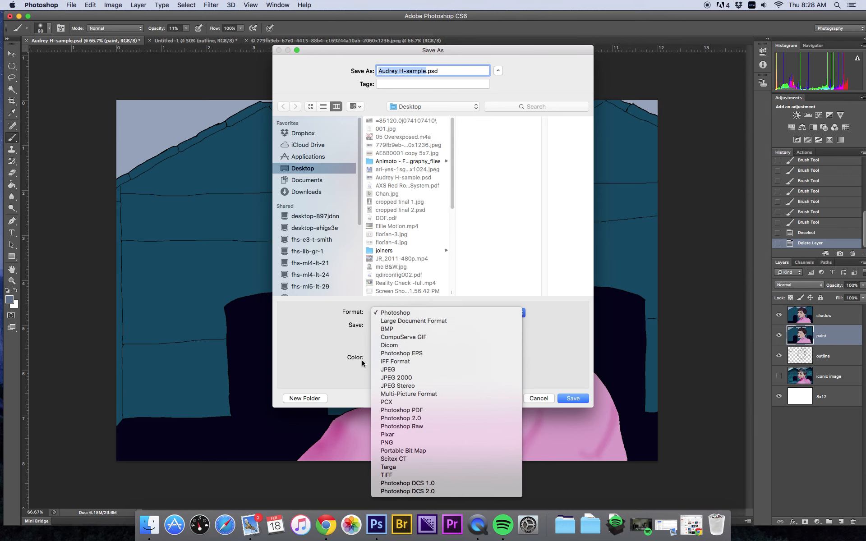
click(331, 337)
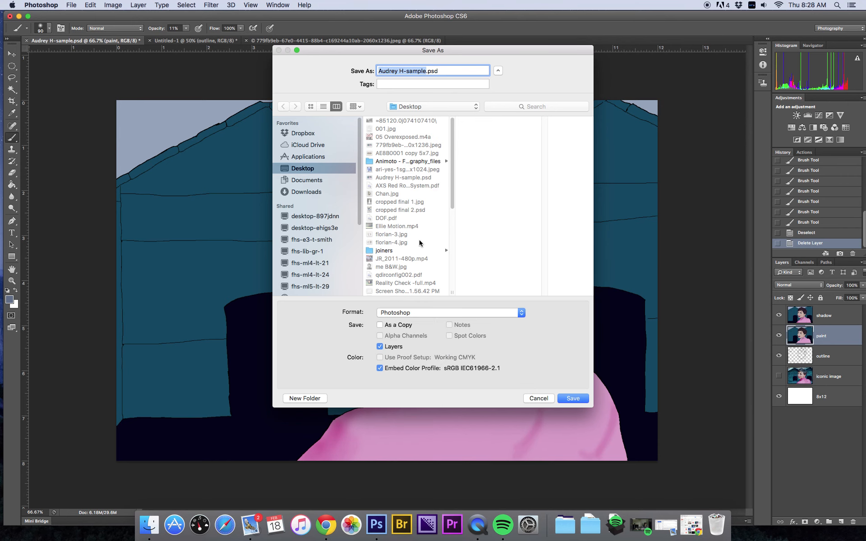
click(538, 398)
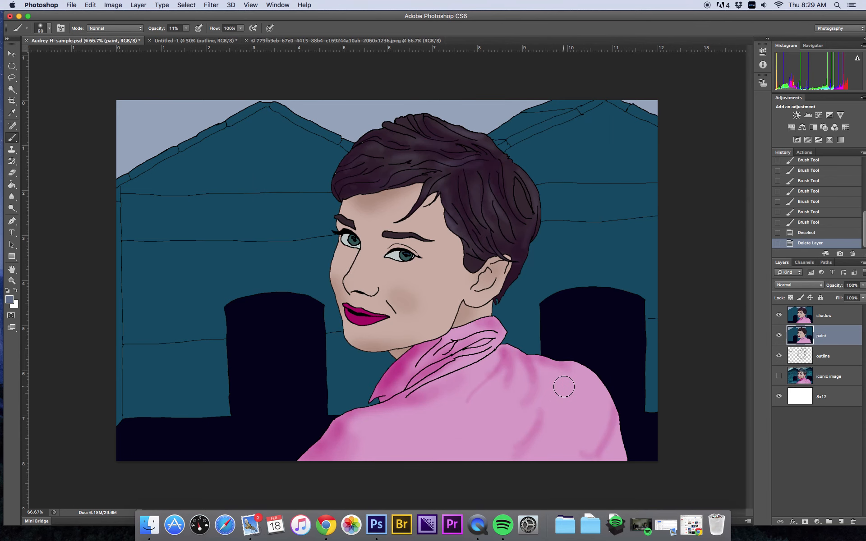